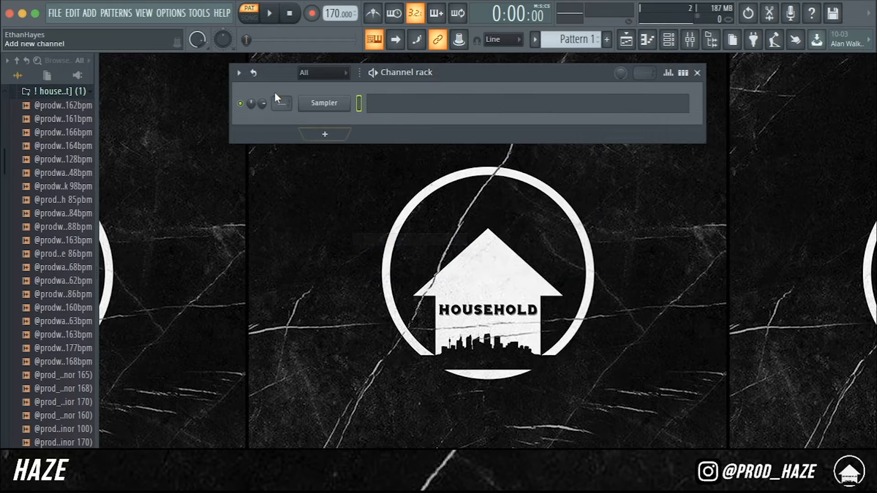
- Replace the Sampler channel with the Omnisphere instrument
right_click(313, 98)
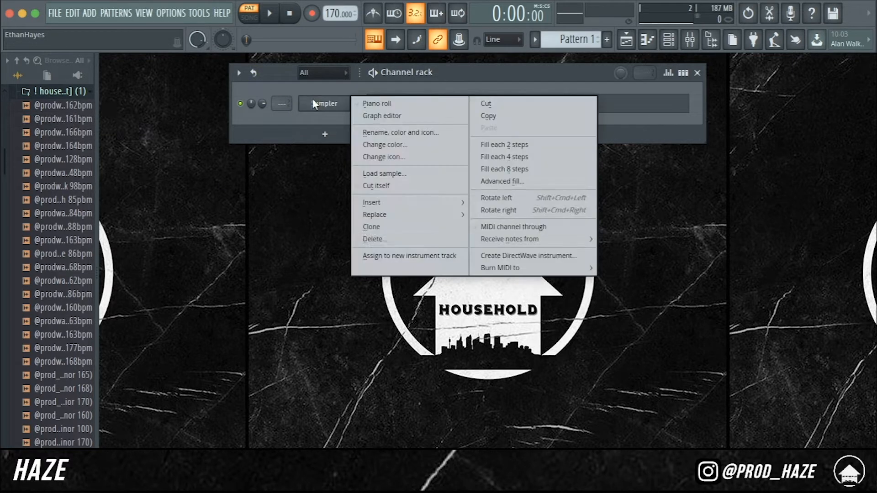
mouse_move(411, 215)
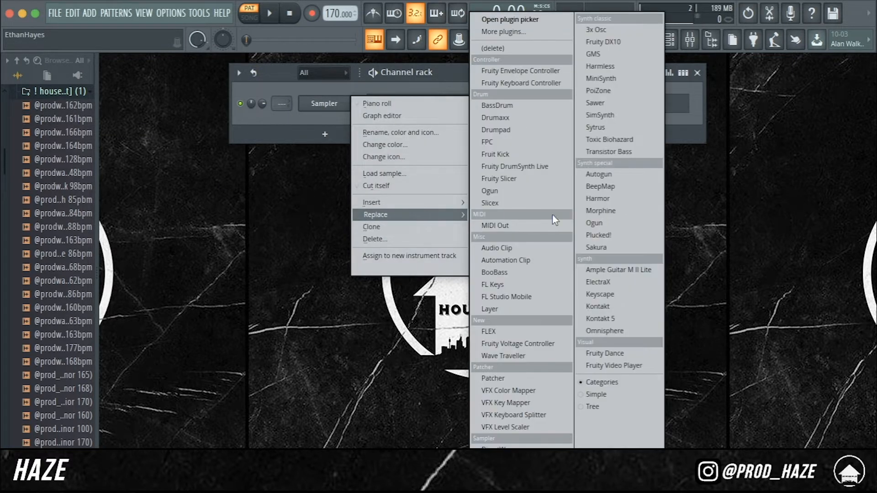
left_click(590, 329)
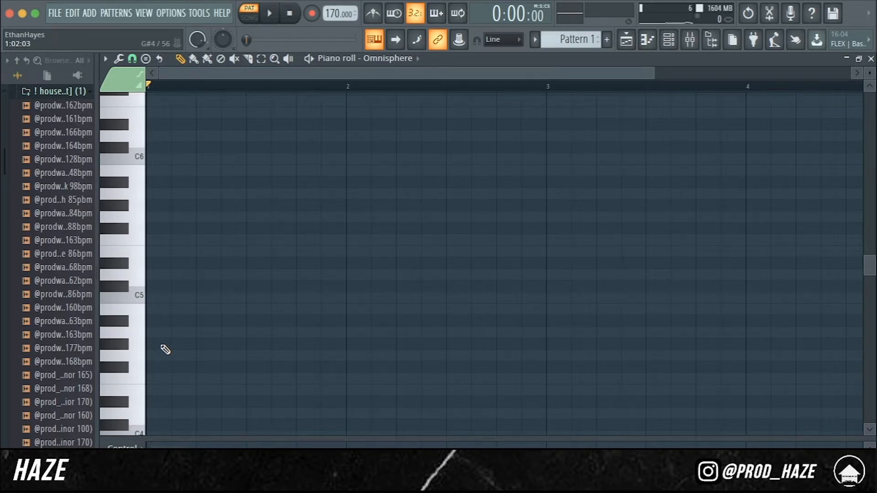
- Draw an F4 root note from bar 1 to step 5 of bar 2, followed by a C4 note ending at bar 3
scroll(165, 350, "down", 3)
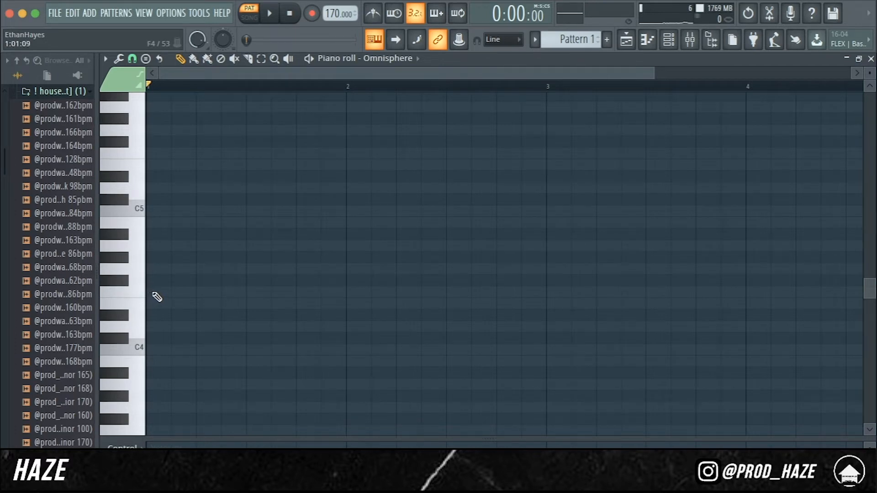
left_click(160, 298)
left_click_drag(168, 297, 392, 299)
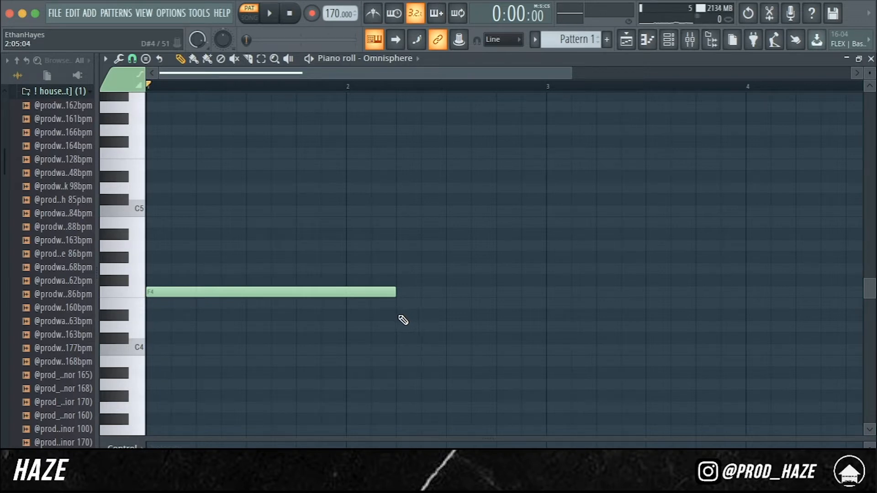
left_click(356, 293)
scroll(318, 307, "down", 2)
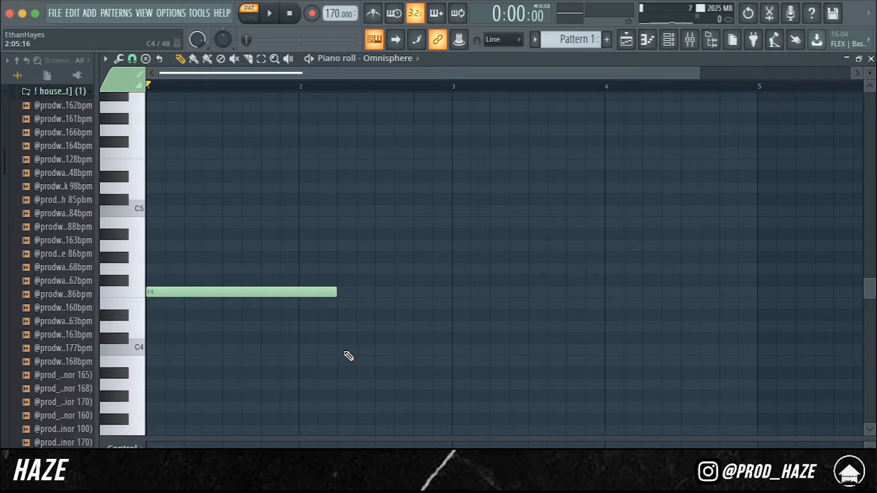
left_click(349, 356)
left_click_drag(358, 351, 451, 362)
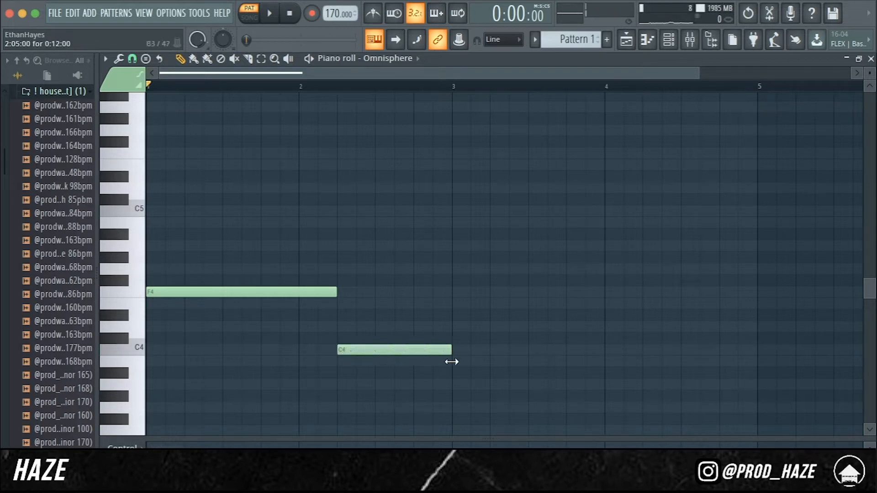
- Draw a C#4 root note from bar 3 to step 5 of bar 4, followed by a G#3 note ending at bar 5
left_click(460, 339)
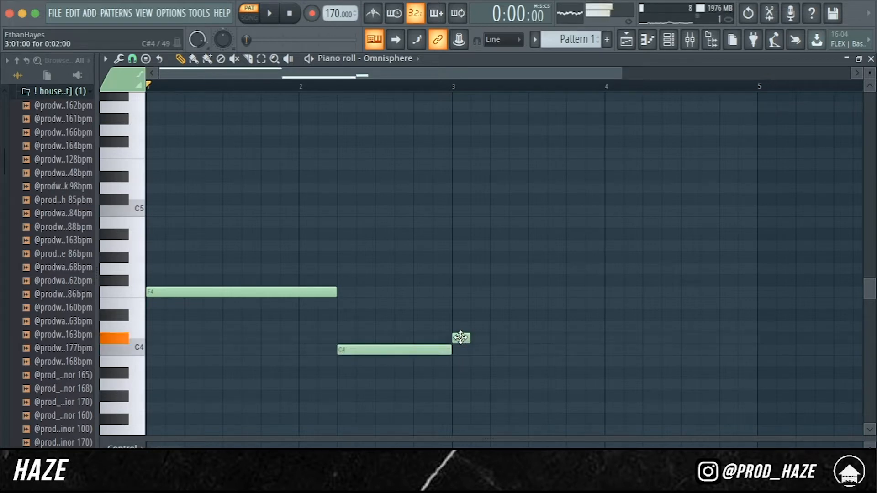
left_click_drag(474, 338, 633, 348)
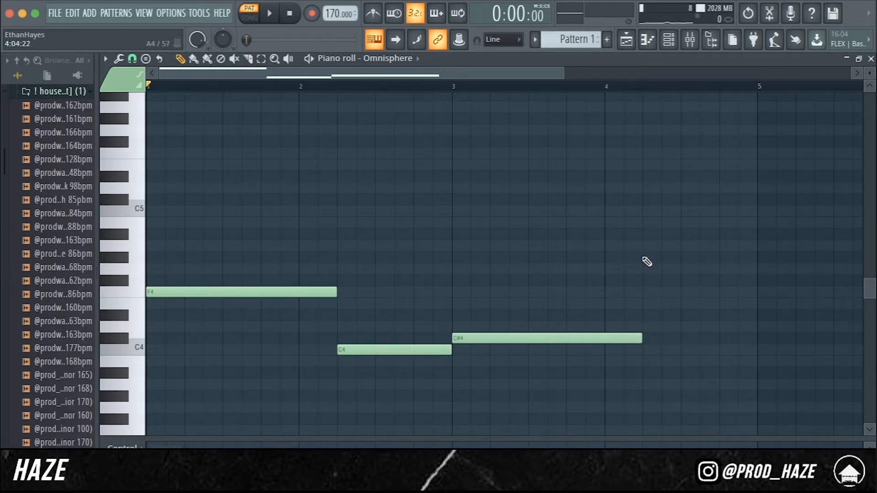
left_click(650, 397)
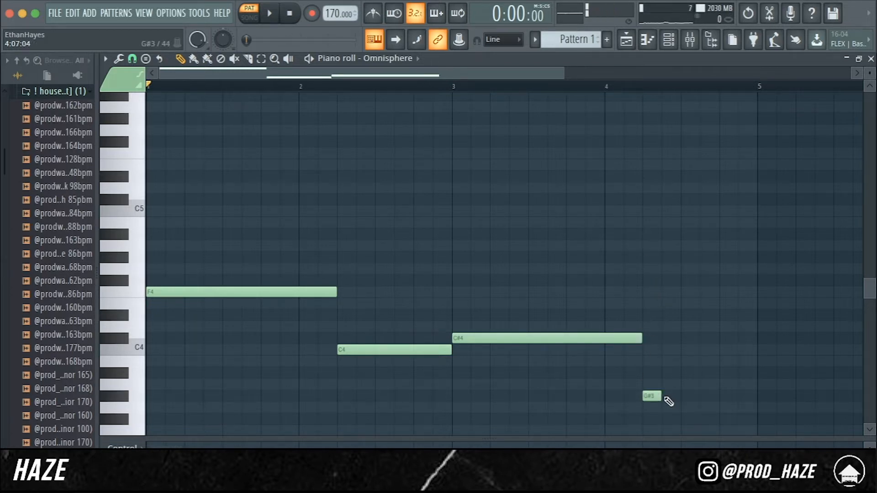
left_click_drag(661, 397, 743, 417)
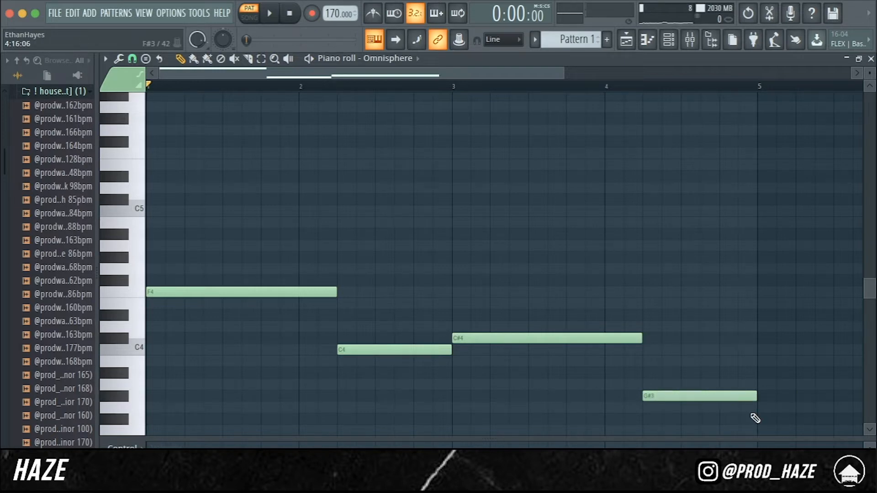
- Play back the four root notes, then stop playback
scroll(672, 371, "down", 2, "ctrl")
key("space")
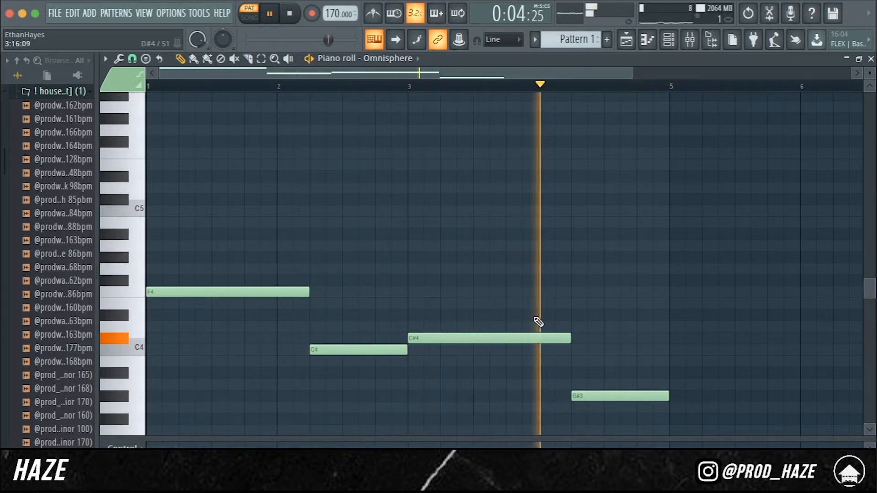
left_click(289, 14)
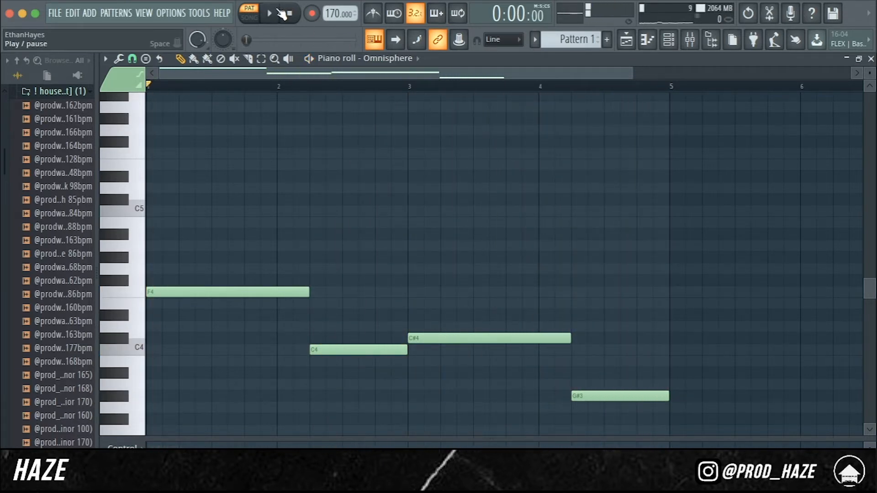
- Add a C5 note above the F4 root at bar 1, matching the root's length
scroll(179, 244, "up", 1)
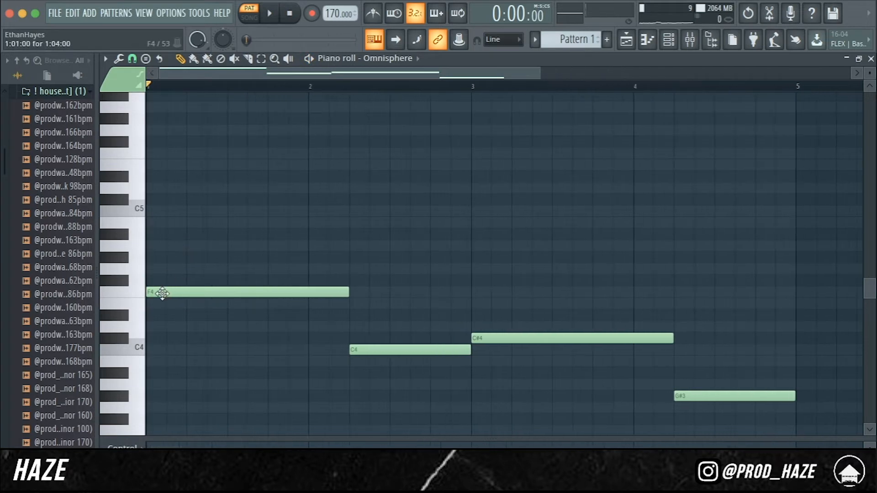
left_click(162, 293)
left_click(158, 215)
- Audition the piano keys one semitone at a time from F4 up to C5
scroll(155, 209, "up", 4)
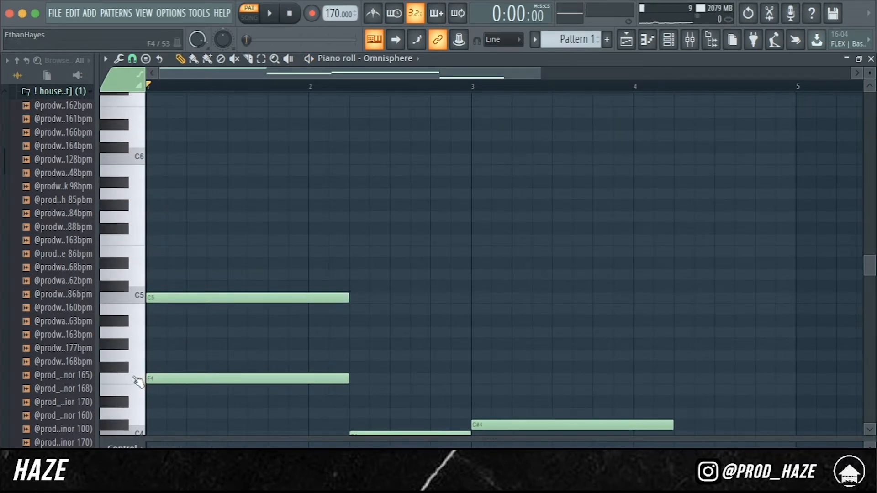
left_click(137, 381)
left_click(134, 379)
left_click(141, 361)
left_click(123, 346)
left_click(135, 342)
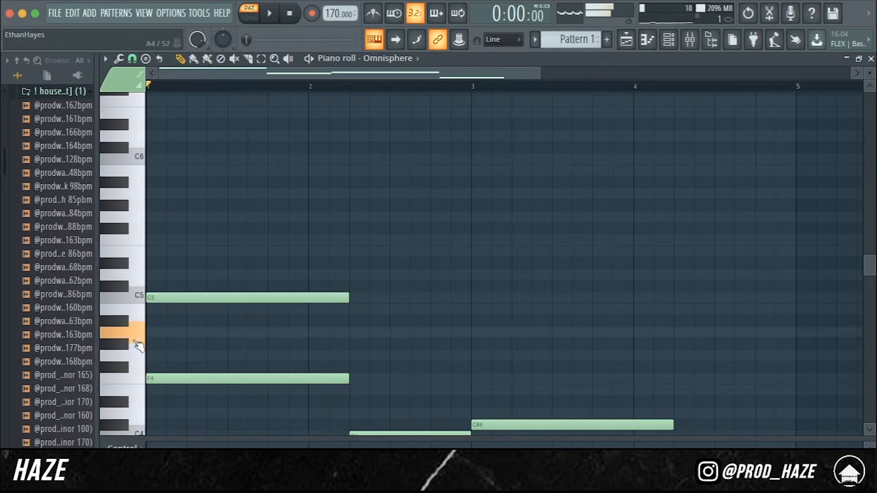
left_click(124, 321)
left_click(137, 298)
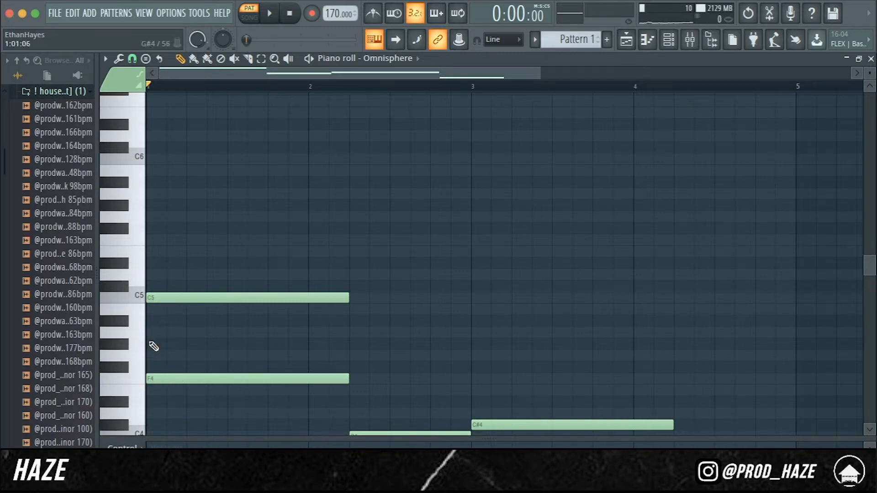
- Add a G#4 note of the same length between F4 and C5 at bar 1, and audition the chord
left_click(151, 346)
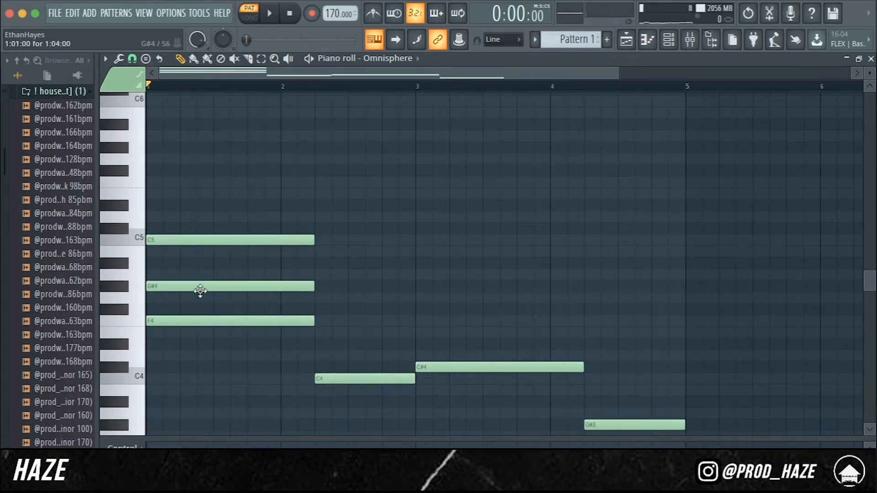
key("space")
key("space")
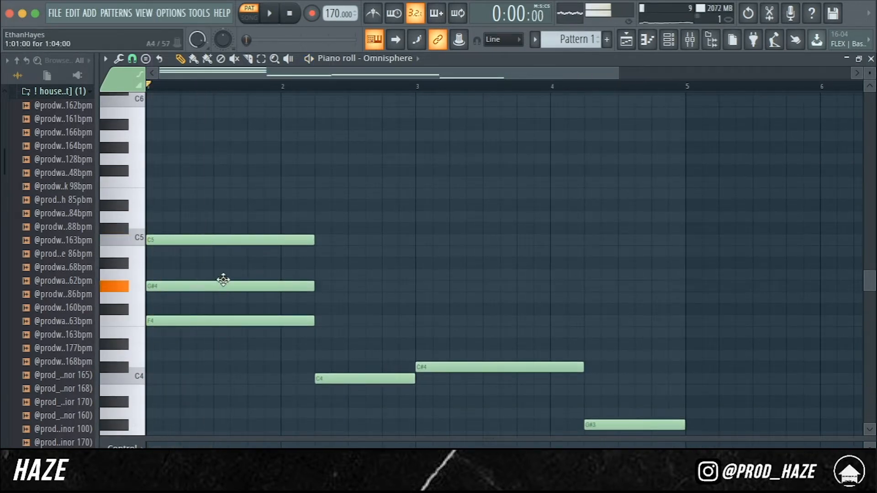
left_click_drag(221, 284, 203, 288)
key("space")
key("space")
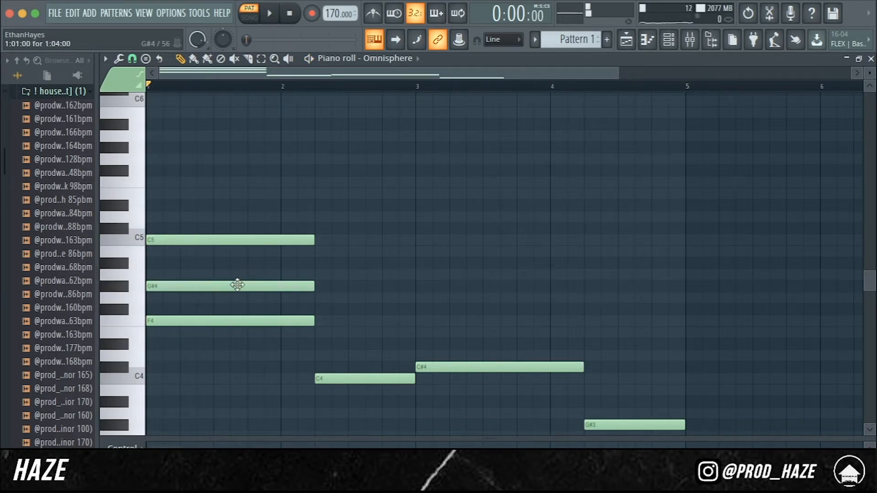
- Raise the first chord's G#4 note by one octave to G#5 and audition the chord
scroll(247, 286, "up", 7)
scroll(248, 286, "down", 3)
scroll(256, 324, "down", 1)
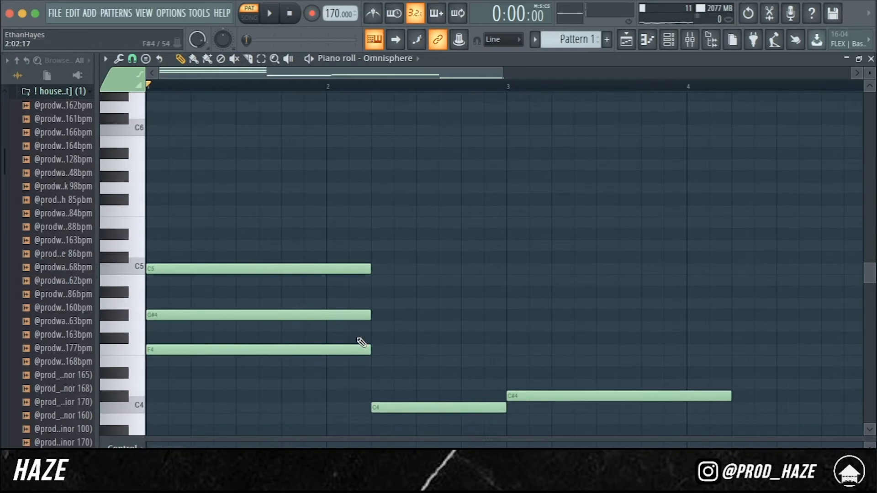
left_click(364, 314)
key("ctrl+Up")
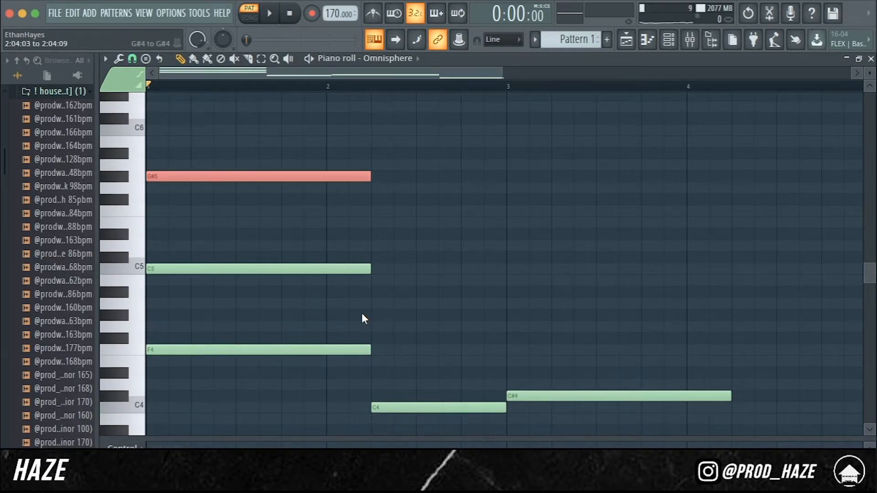
right_click(362, 315)
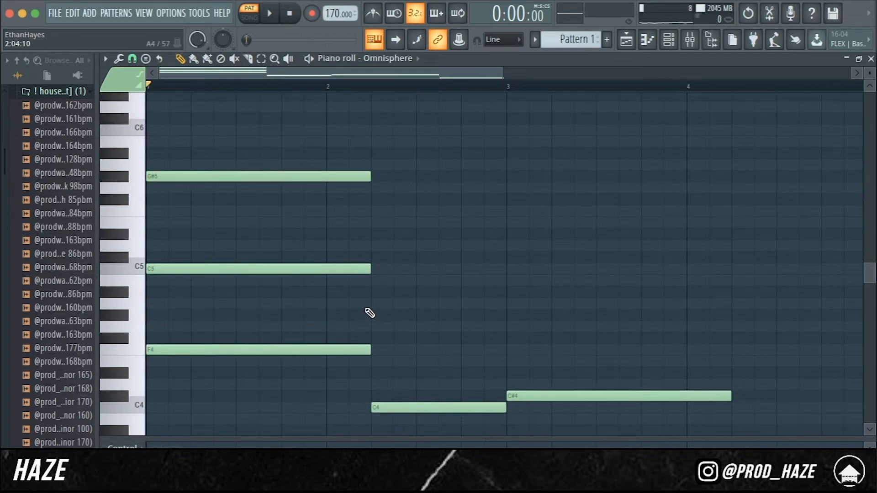
key("space")
key("space")
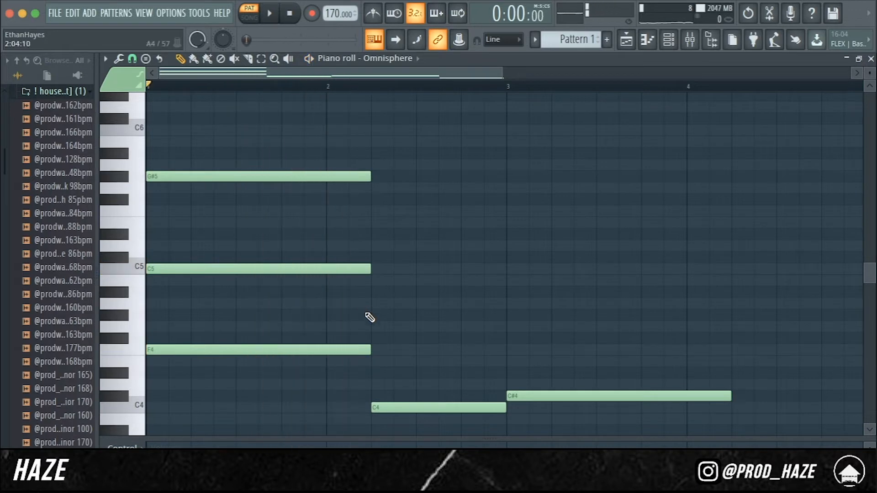
- Build the second chord by adding G4 and D#5 above the C4 root, matching its length
left_click(404, 406)
left_click(377, 316)
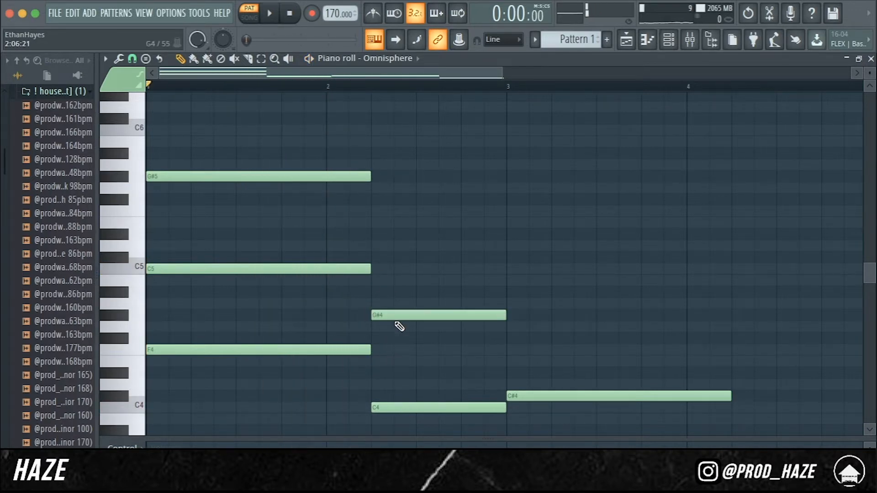
mouse_move(396, 317)
left_mouse_down()
mouse_move(390, 333)
mouse_move(393, 324)
left_mouse_up()
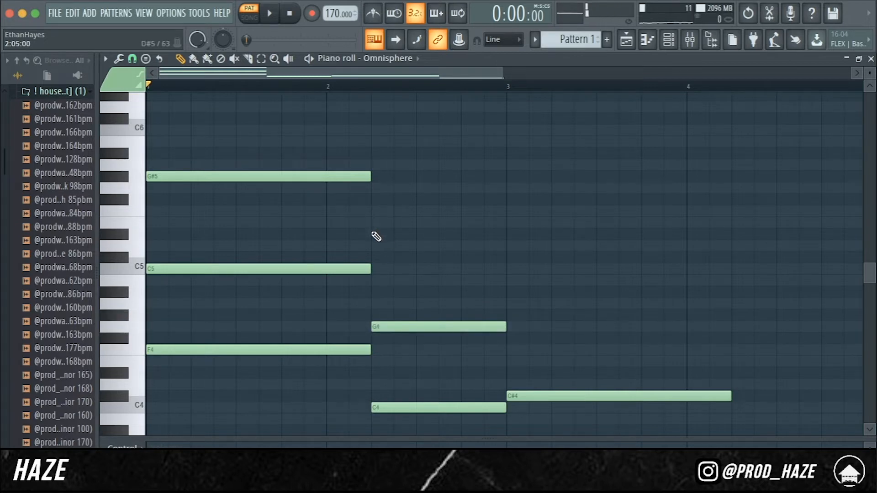
left_click(376, 235)
- Build the third chord by adding G#4 and F5 above the C#4 root at bar 3, matching its length
left_click(525, 396)
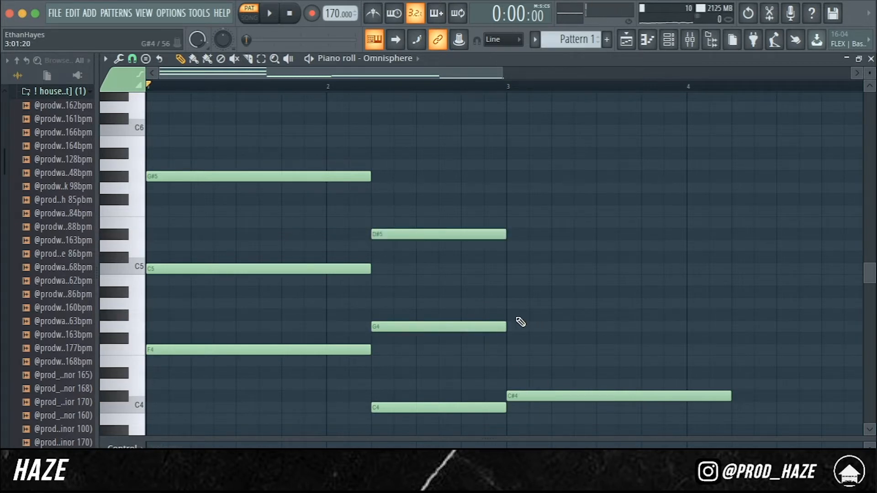
left_click(518, 316)
left_click(510, 211)
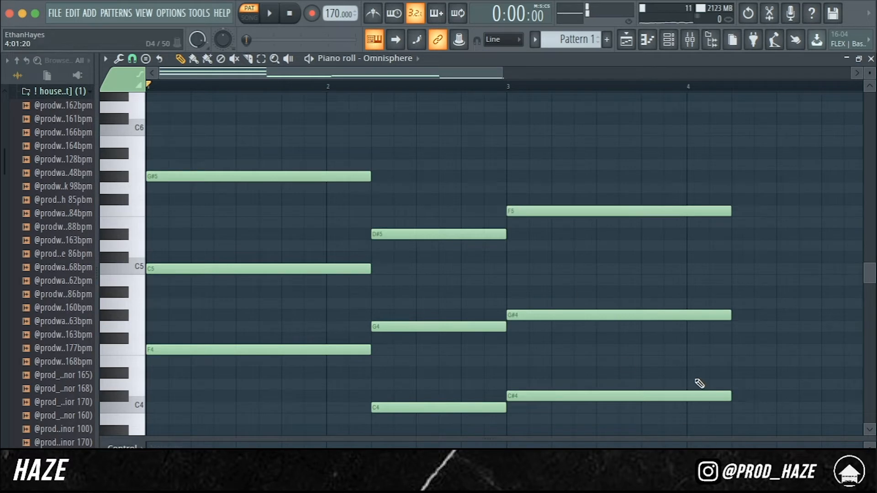
- Build the fourth chord by adding D#4 and C5 above the G#3 root, matching its length
scroll(700, 384, "right", 6)
scroll(700, 383, "down", 2)
left_click(511, 398)
left_click(472, 315)
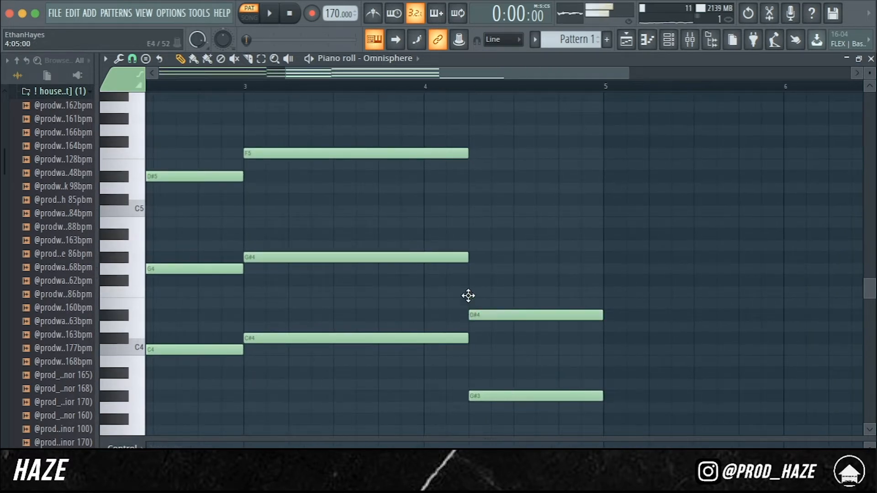
left_click_drag(474, 223, 467, 210)
- Play back the four-chord progression from the start, then stop playback
scroll(482, 212, "left", 4)
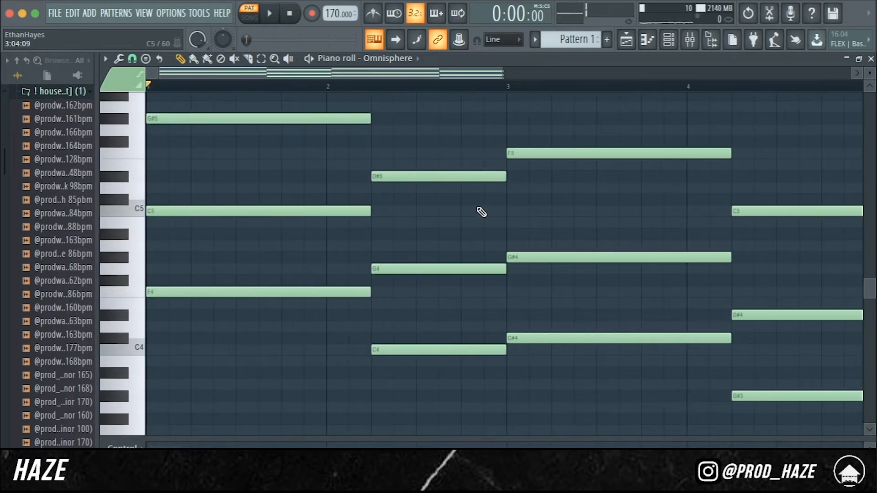
scroll(482, 212, "down", 2)
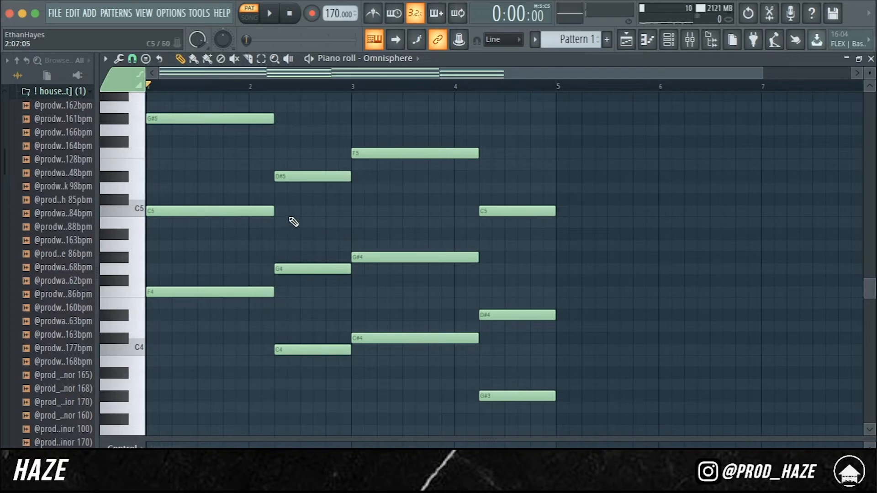
key("space")
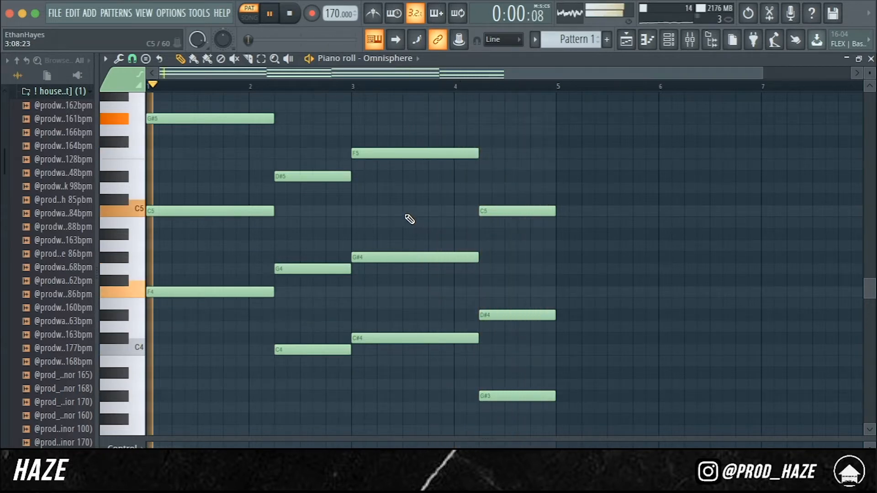
left_click(290, 14)
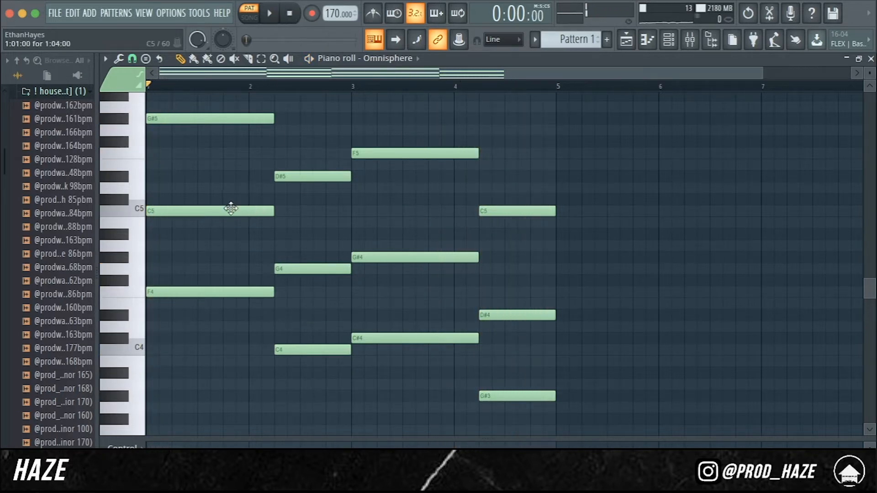
scroll(216, 200, "up", 4, "ctrl")
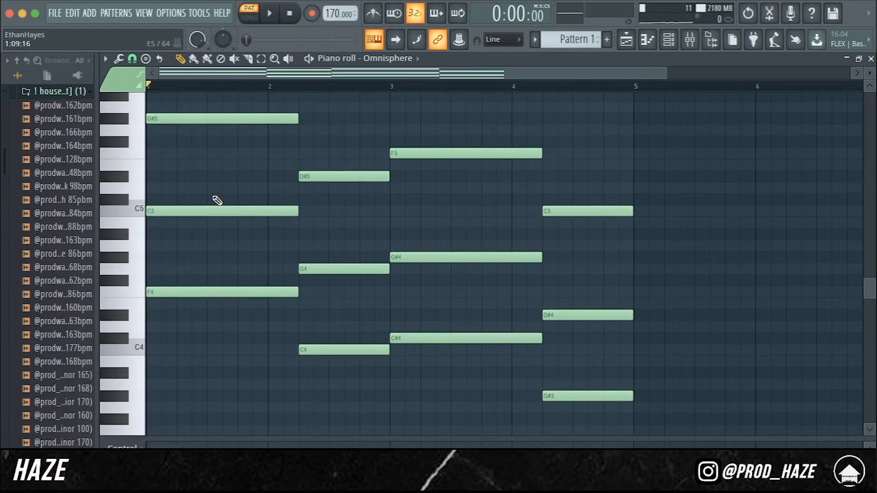
scroll(232, 232, "down", 2)
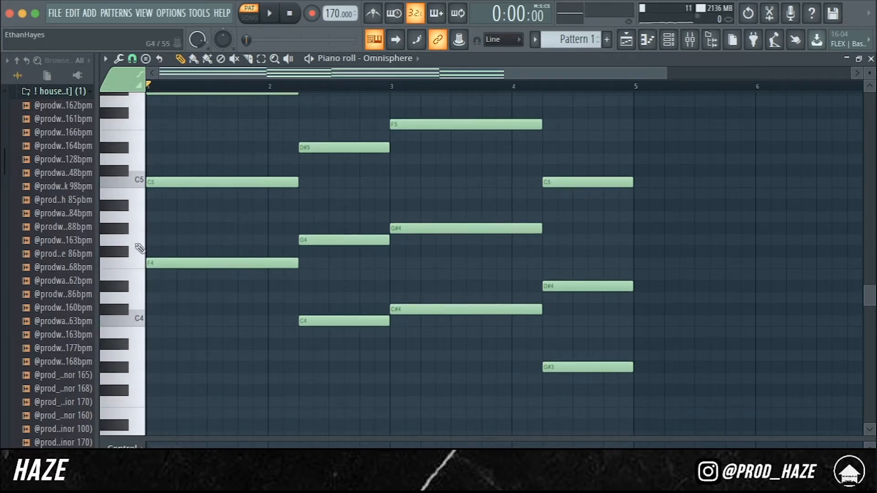
- Draw a descending run of two-step notes G#6, G6, D#6 and C6 from the start of bar 1
scroll(184, 219, "up", 3, "ctrl")
scroll(185, 220, "up", 6)
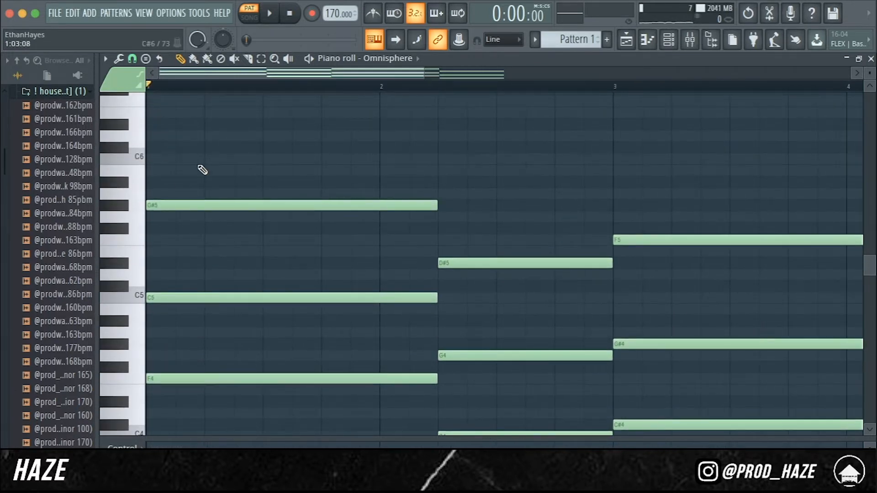
scroll(160, 183, "up", 1)
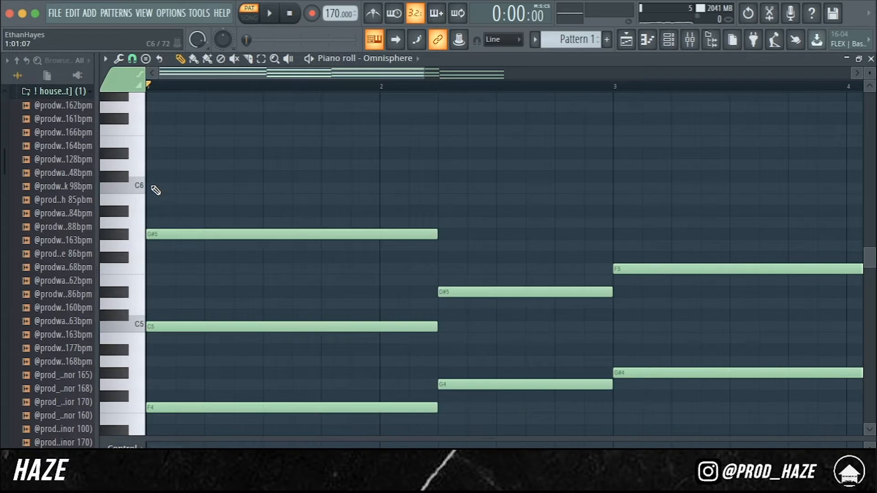
scroll(157, 197, "up", 2, "ctrl")
scroll(159, 197, "up", 2)
scroll(161, 196, "down", 3)
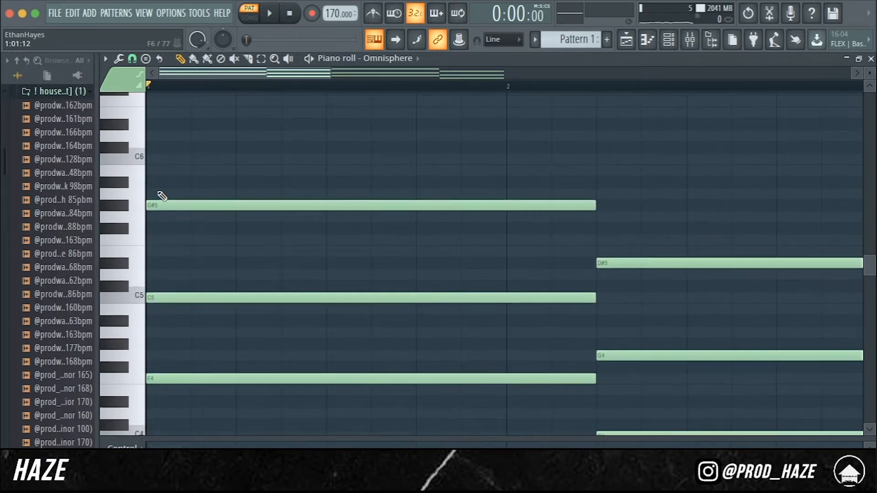
scroll(165, 196, "up", 1)
scroll(165, 196, "up", 4)
left_click(156, 210)
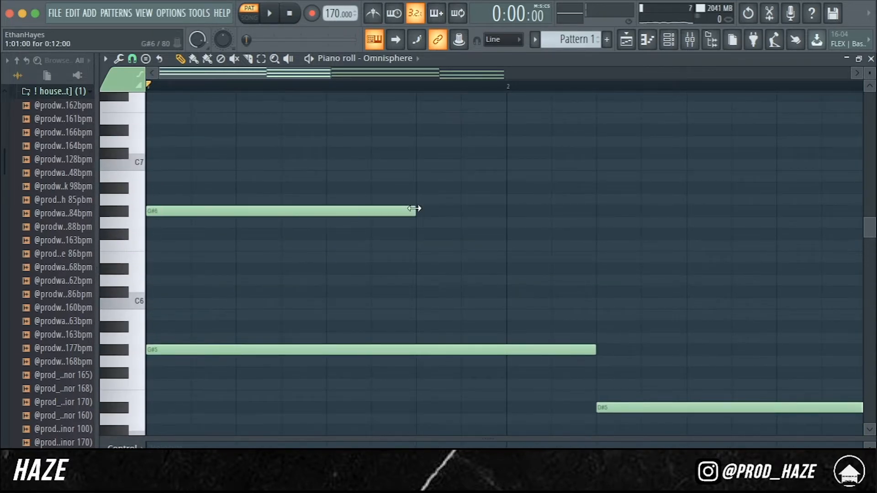
left_click_drag(417, 210, 191, 209)
left_click(195, 221)
left_click(241, 268)
left_click(286, 304)
- Trim the start of the first chord's C5 so that it begins at step 7 of bar 1
scroll(211, 376, "down", 2, "ctrl")
scroll(211, 377, "down", 4)
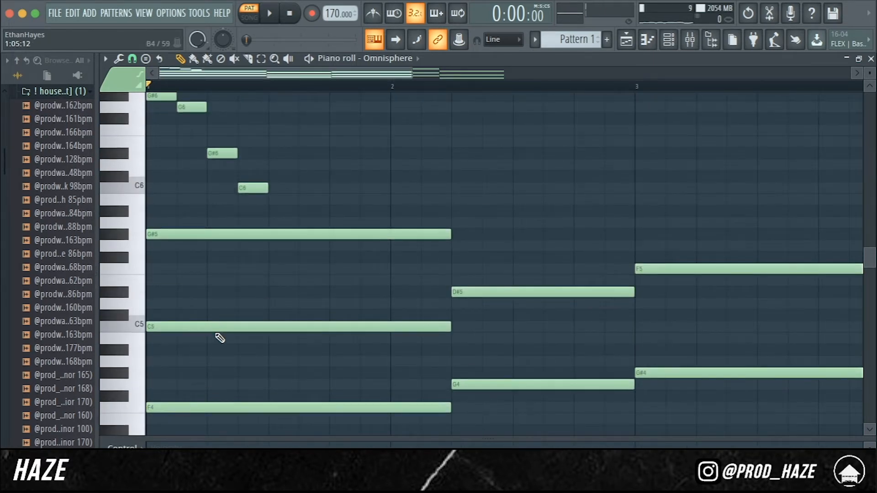
mouse_move(449, 330)
left_mouse_down()
mouse_move(358, 329)
mouse_move(409, 328)
left_mouse_up()
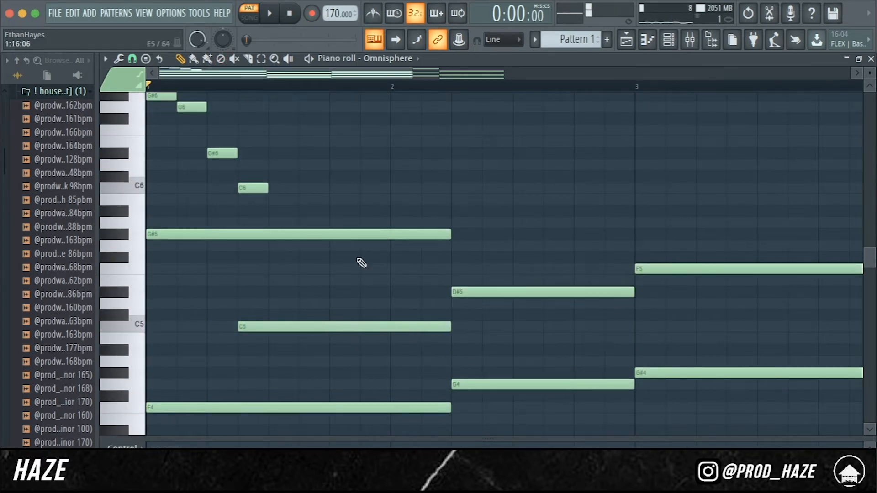
- Split the first chord's top voice into G#5 up to step 13 and an eight-step G5, and audition it
left_click_drag(450, 238, 357, 239)
left_click(407, 224)
right_click(418, 225)
left_click_drag(293, 235, 478, 235)
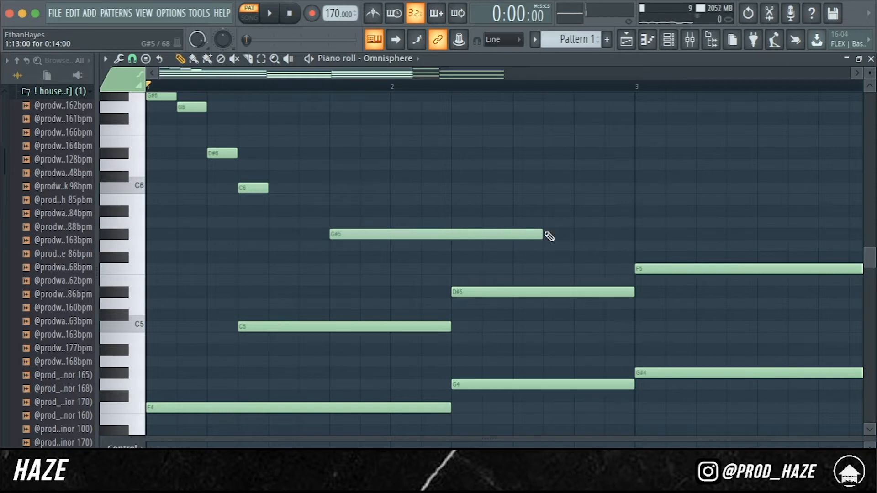
left_click_drag(543, 235, 452, 235)
left_click(151, 235)
left_click_drag(268, 230, 329, 234)
left_click_drag(337, 234, 337, 247)
key("space")
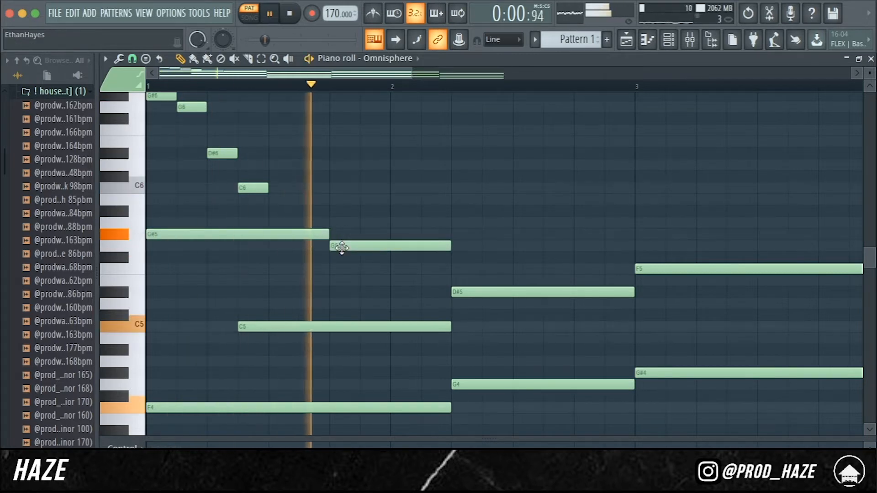
scroll(312, 313, "up", 1)
key("space")
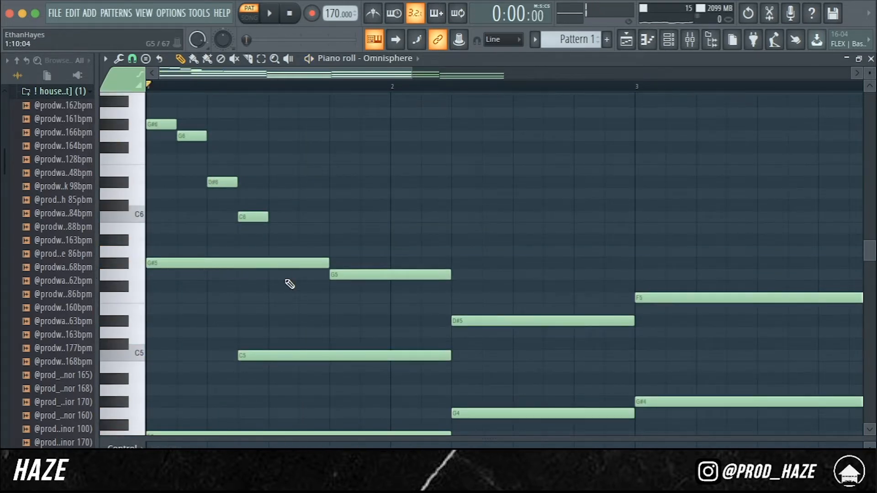
- Add an eight-step D#5 to the first chord at step 5 of bar 1 and play the pattern back
scroll(217, 330, "down", 2)
left_click(216, 261)
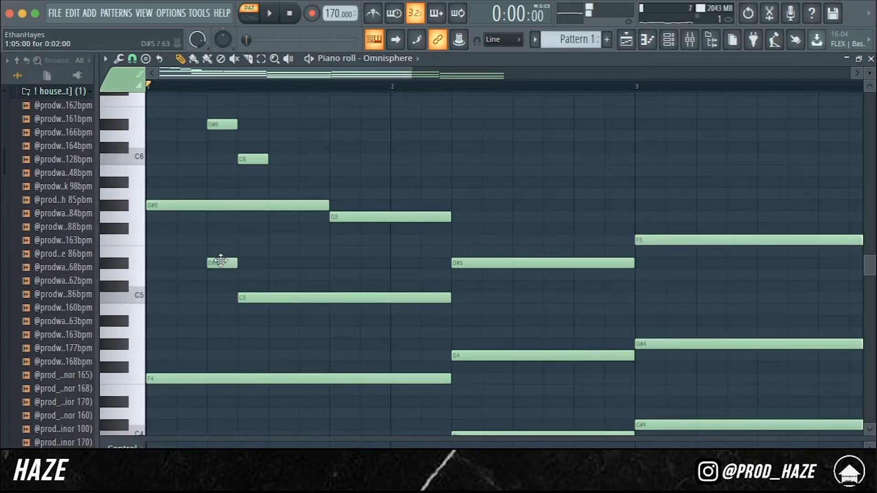
left_click_drag(236, 260, 329, 260)
key("space")
scroll(353, 275, "up", 1)
key("space")
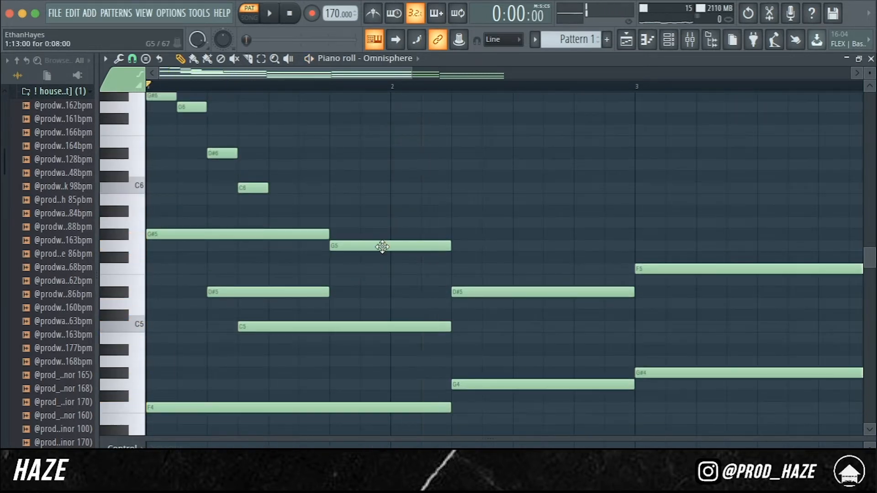
scroll(411, 231, "down", 3)
key("space")
scroll(398, 275, "down", 2)
key("space")
- Copy the four-note descending run to the start of the second chord, at step 5 of bar 2
scroll(396, 271, "up", 3)
left_click_drag(239, 231, 128, 105)
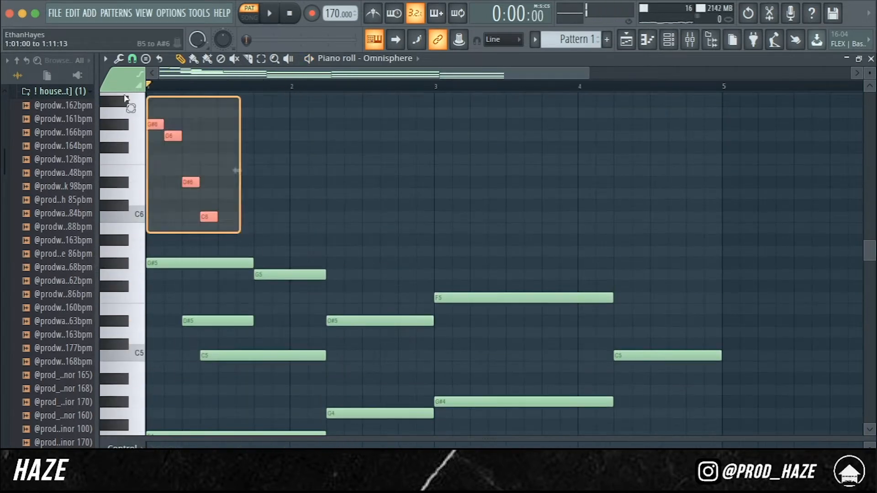
scroll(146, 133, "up", 1)
left_click_drag(151, 145, 333, 153)
left_click(393, 282, "ctrl")
- Extend the copied run with two-step notes G5 and G#5 up to bar 3, and audition it
left_click(397, 294)
left_click(424, 281)
key("space")
scroll(424, 279, "up", 2)
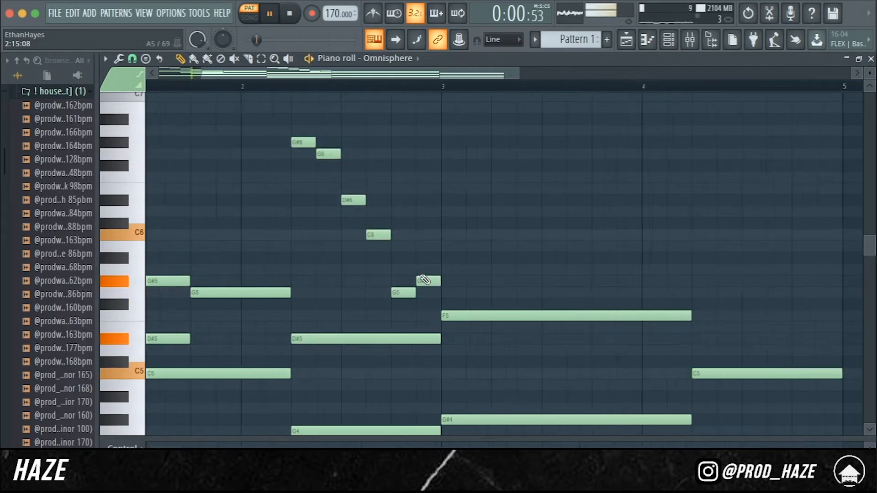
scroll(425, 278, "down", 5)
key("space")
- Slice the second chord's G4 at step 9 and its D#5 at step 13 of bar 2, and audition
scroll(268, 285, "up", 5)
scroll(392, 247, "down", 3)
key("c")
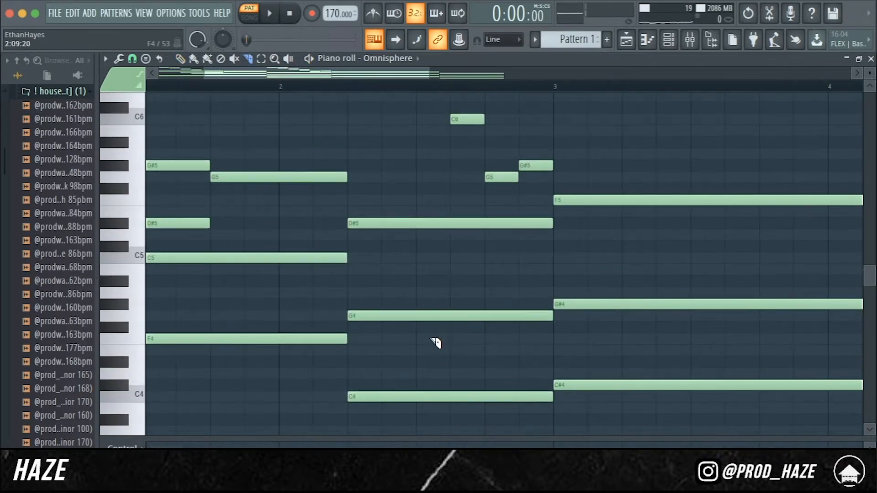
left_click_drag(418, 328, 418, 296)
left_click_drag(488, 236, 489, 212)
key("space")
scroll(400, 298, "down", 3)
left_click(410, 283, "ctrl")
key("space")
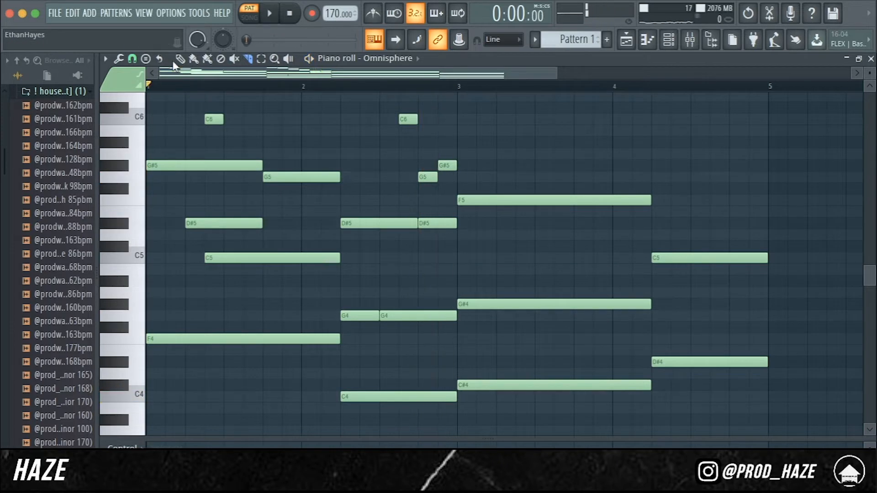
- Return to the draw tool, shift the second chord's D#5 split to step 11 of bar 2, and audition it
left_click(179, 60)
scroll(474, 294, "up", 4)
scroll(470, 292, "left", 2)
left_click_drag(445, 251, 419, 253)
key("space")
mouse_move(490, 253)
left_mouse_down()
mouse_move(464, 254)
mouse_move(505, 252)
left_mouse_up()
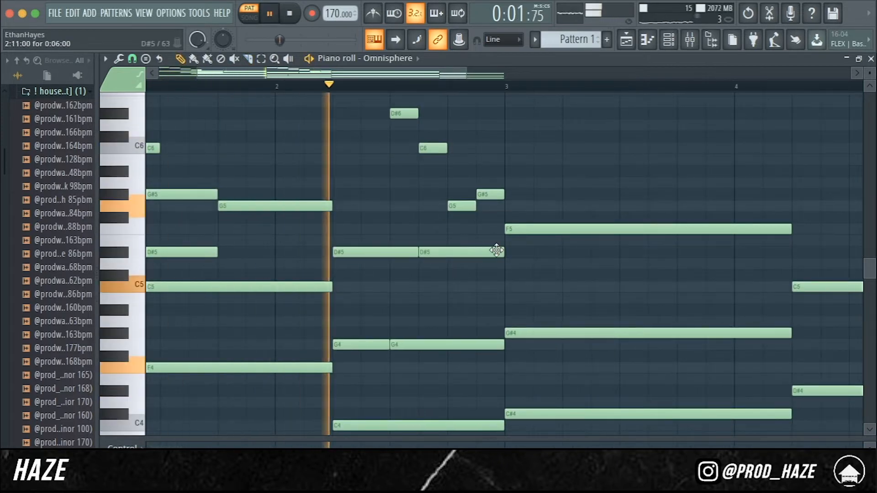
key("space")
- Delete the first pieces of the second chord's D#5 and G4, and redraw the D#5 piece up to step 11
right_click(355, 254)
key("space")
right_click(364, 348)
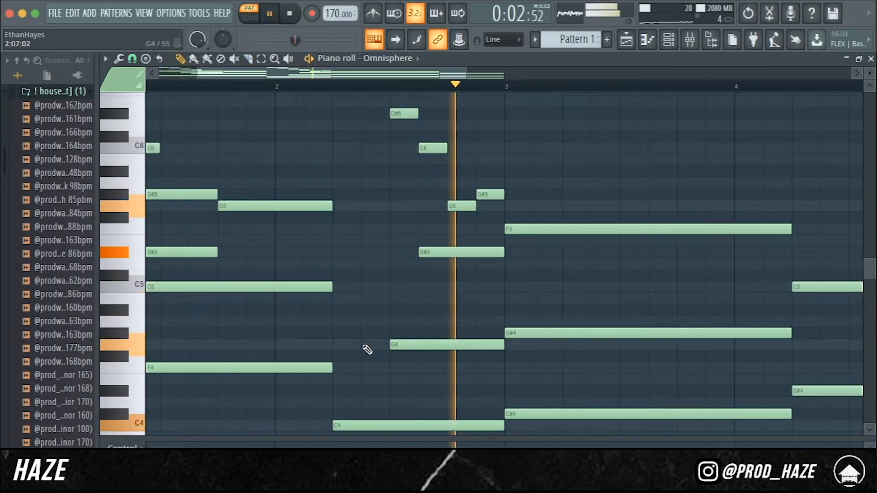
key("space")
mouse_move(385, 254)
left_mouse_down()
mouse_move(429, 245)
mouse_move(393, 254)
left_mouse_up()
- Play back the first two chords with their melody from the start and stop playback
scroll(397, 263, "down", 3)
scroll(401, 266, "down", 2)
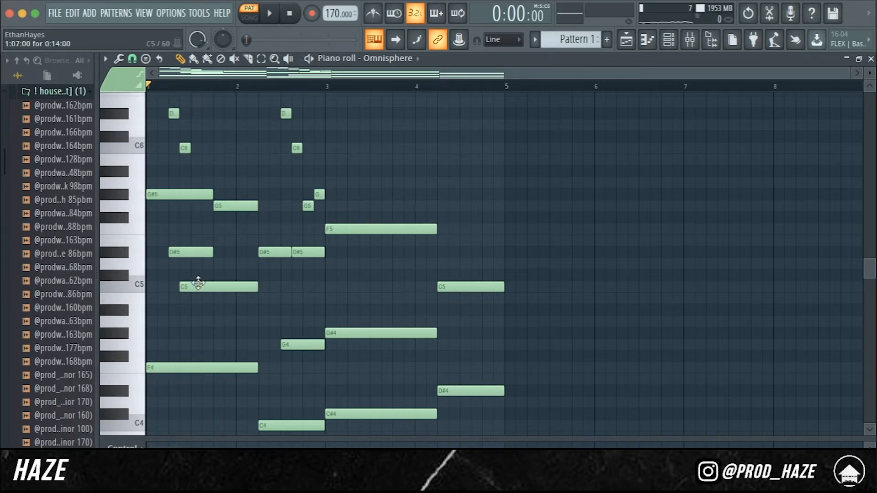
scroll(181, 281, "up", 3)
key("space")
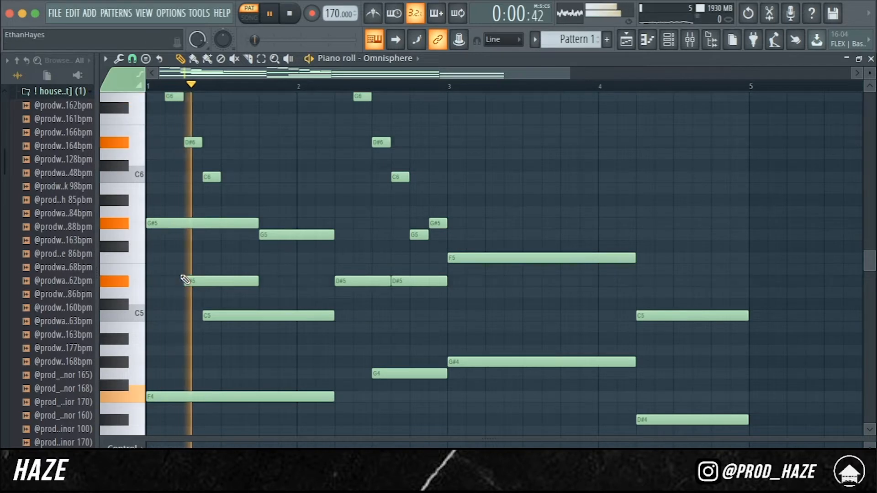
scroll(347, 304, "down", 3)
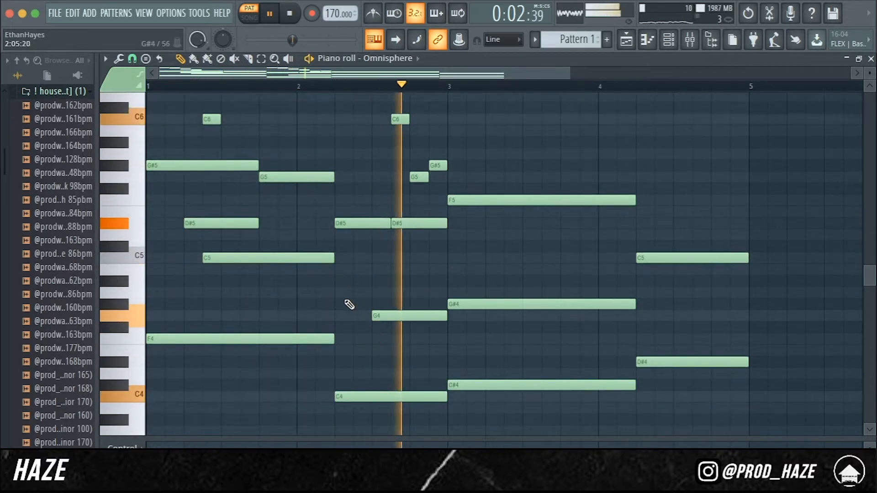
key("space")
scroll(498, 301, "up", 1, "ctrl")
scroll(500, 297, "down", 1, "ctrl")
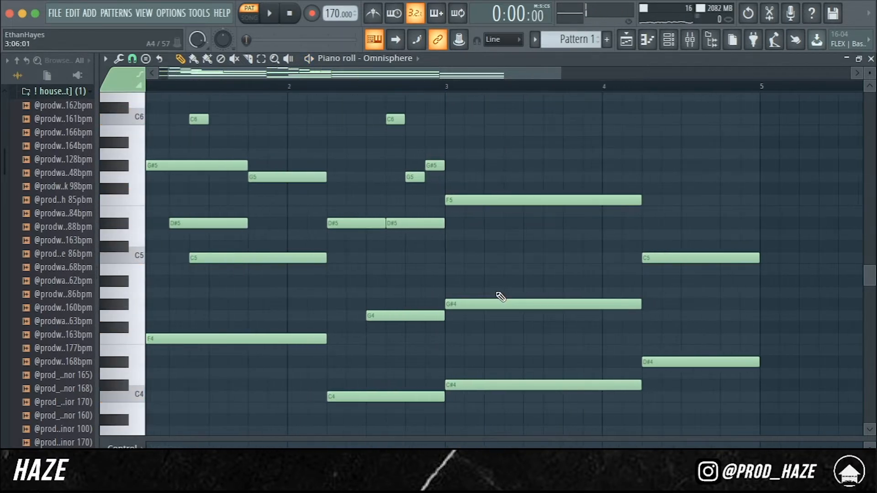
scroll(498, 297, "up", 6)
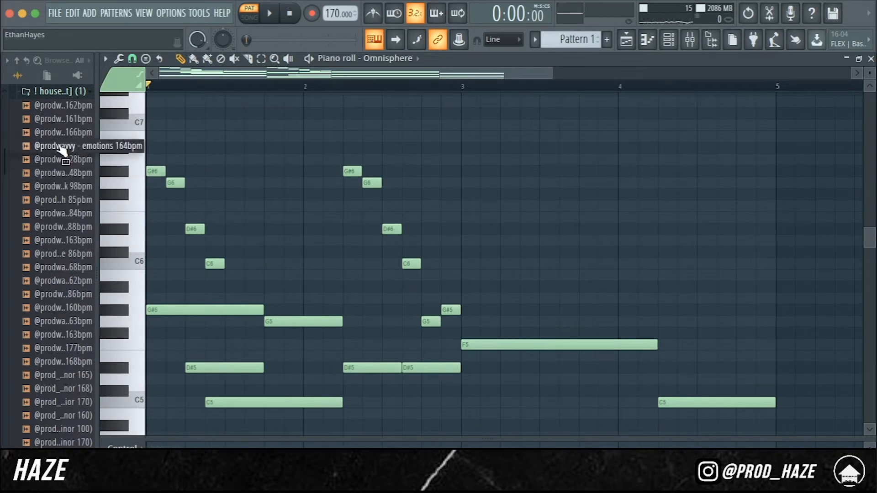
- Collapse the household 100 loop kit and the Loop Kits folder in the browser
left_click(50, 91)
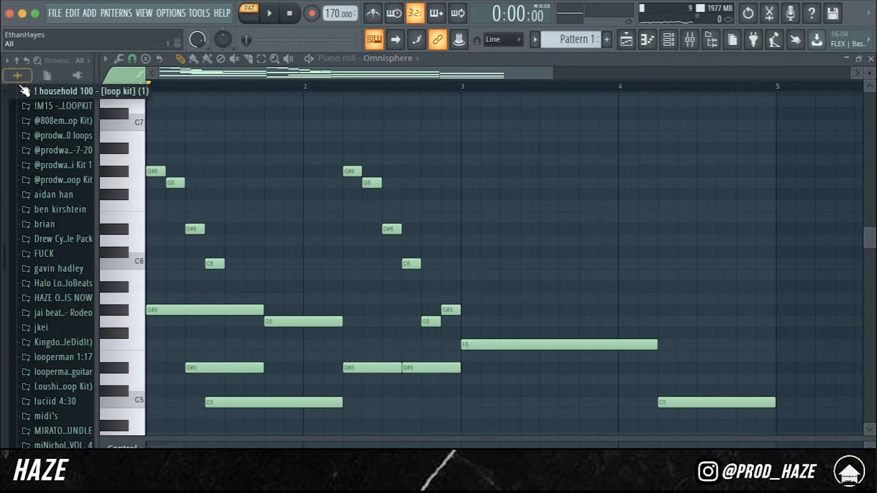
scroll(15, 121, "up", 2)
left_click(40, 132)
scroll(392, 295, "down", 1)
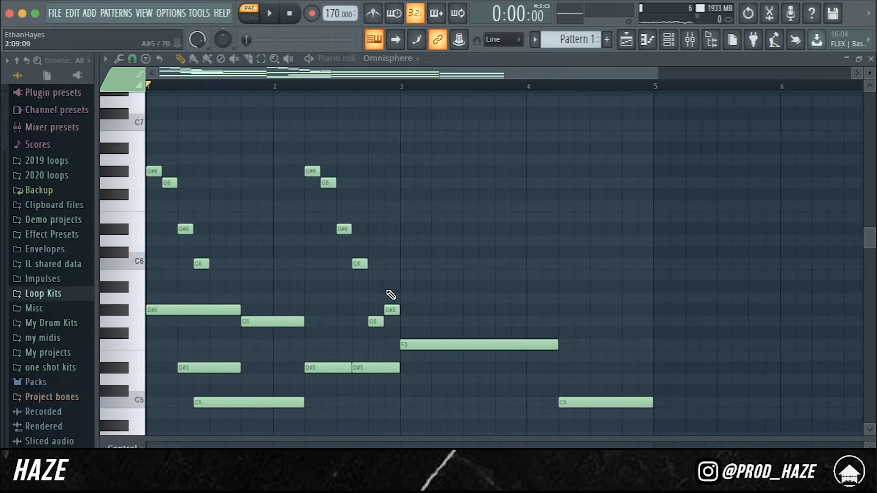
- Copy the four-note run onto the third chord at bar 3 and the fourth chord at step 5 of bar 4, and audition
scroll(392, 295, "down", 2)
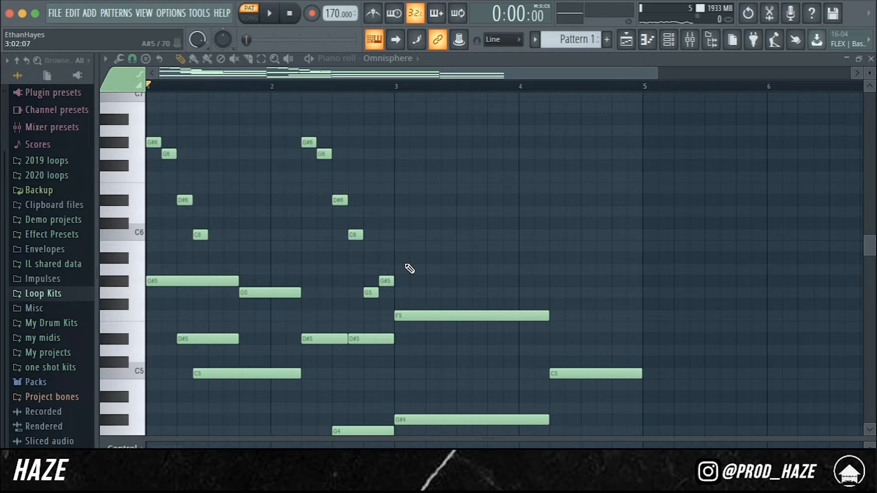
left_click_drag(405, 265, 401, 168)
left_click(400, 174)
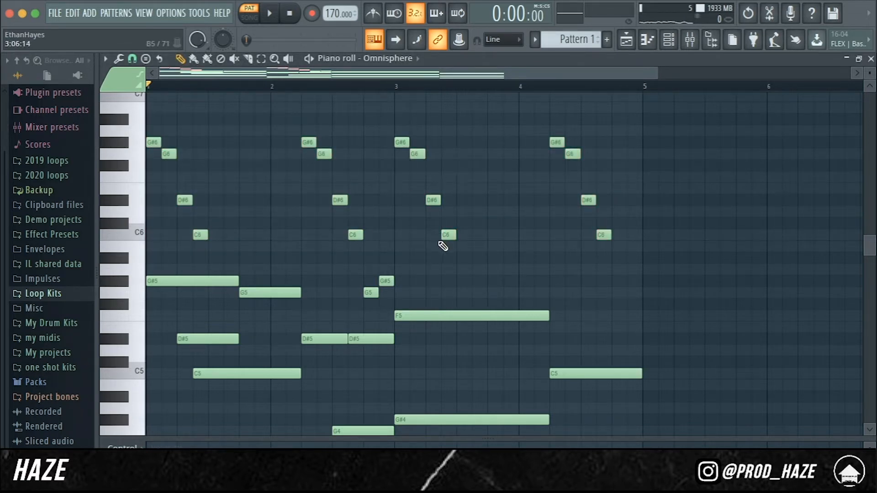
key("space")
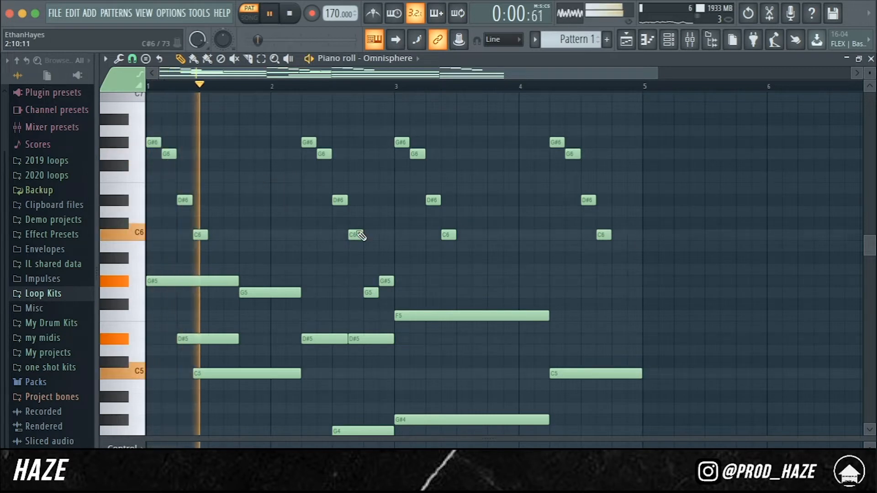
scroll(352, 235, "up", 4)
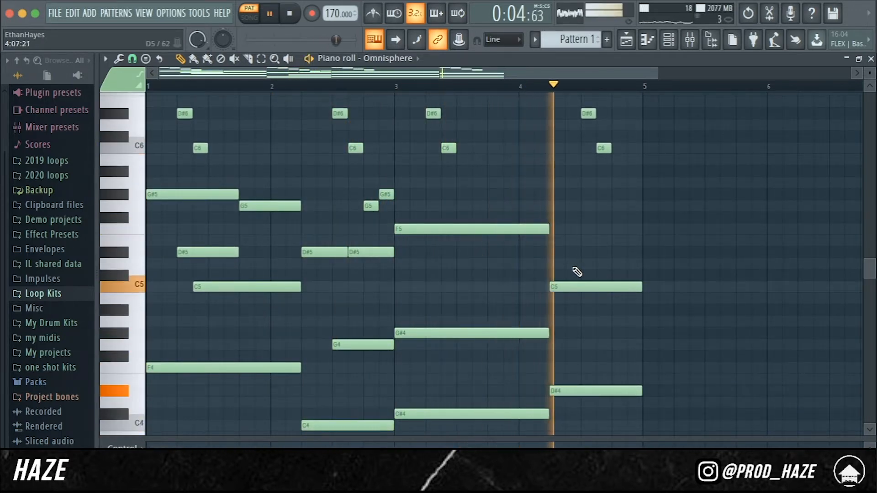
key("space")
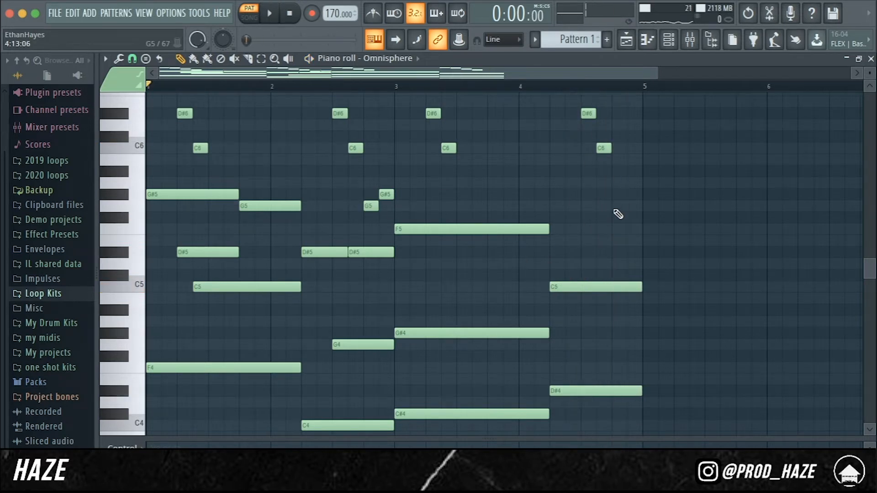
- End bar 4 with two-step pairs G5 and A#5 at step 13 and G#5 and C6 at step 15, and audition
left_click(616, 208)
left_click(633, 195)
scroll(633, 195, "up", 2)
left_click(618, 229)
left_click_drag(632, 219, 632, 206)
left_click(521, 87)
key("space")
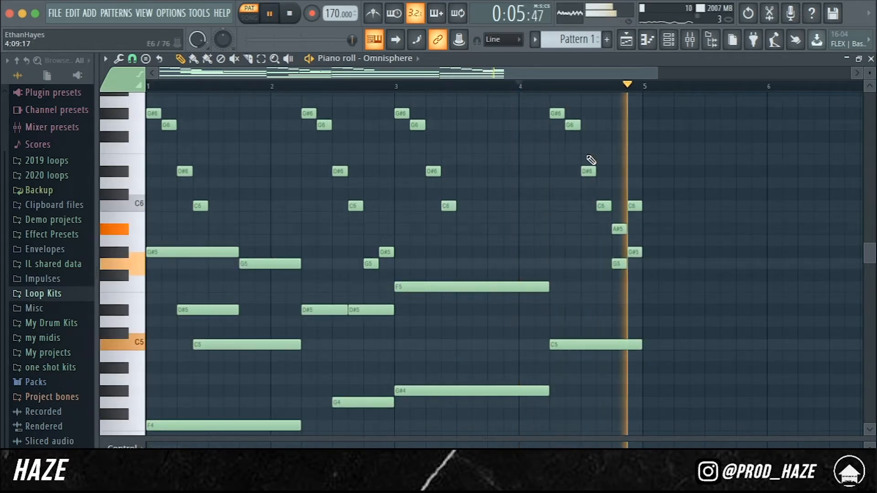
key("space")
- Raise the first chord's G5 to G#5, add a D#6 of matching length above it, and play it back
key("space")
scroll(215, 223, "down", 3)
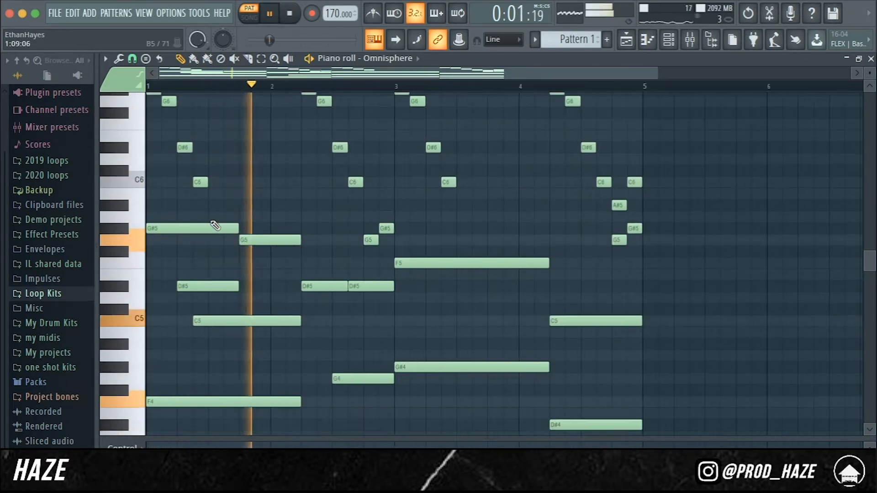
key("space")
left_click_drag(261, 204, 266, 114)
key("space")
key("space")
key("space")
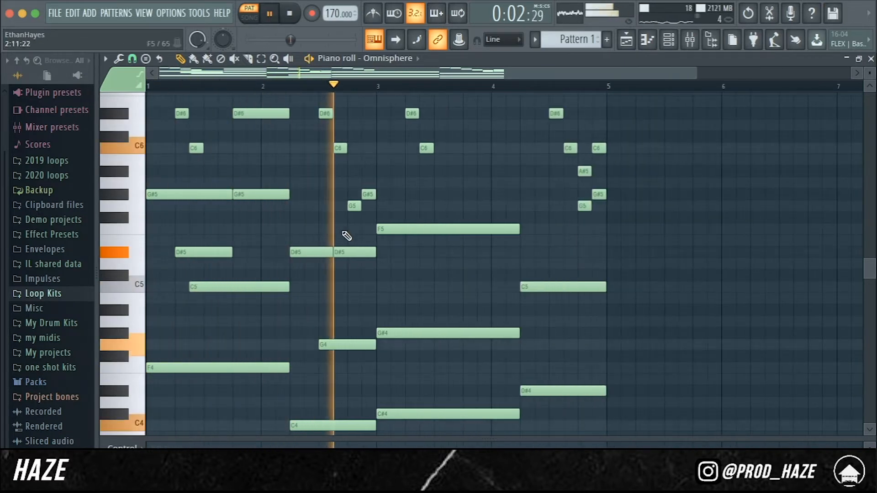
key("space")
- Trim the third chord's G#4 to start at step 7 of bar 3, and audition from bar 3
scroll(411, 260, "up", 1)
scroll(423, 205, "down", 2)
left_click_drag(416, 306, 461, 307)
key("space")
left_click_drag(562, 306, 520, 305)
key("space")
left_click(377, 87)
key("space")
key("space")
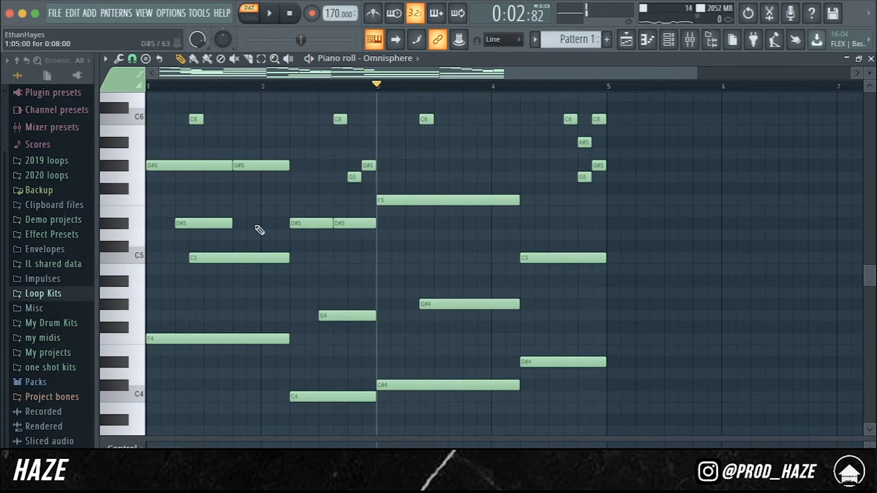
- Add a two-step C5 to the third chord at step 5 of bar 3
scroll(404, 337, "up", 3)
left_click_drag(407, 261, 412, 248)
left_click_drag(580, 246, 428, 247)
left_click_drag(417, 247, 417, 251)
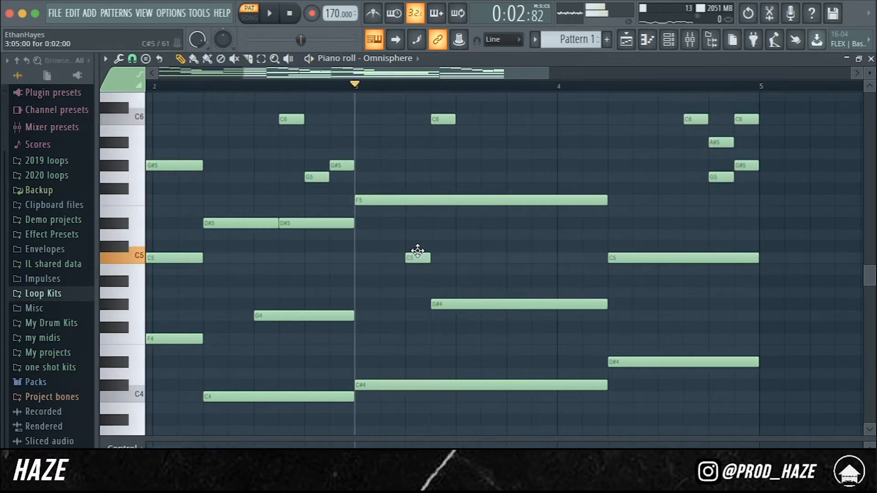
- Shorten the third chord's F5 to step 13, add a second F5 from there to the chord's end, and start playback
scroll(417, 252, "up", 1)
scroll(424, 289, "up", 3)
left_click_drag(606, 316, 507, 318)
left_click(519, 316)
left_click_drag(654, 317, 606, 316)
scroll(601, 327, "down", 3)
key("space")
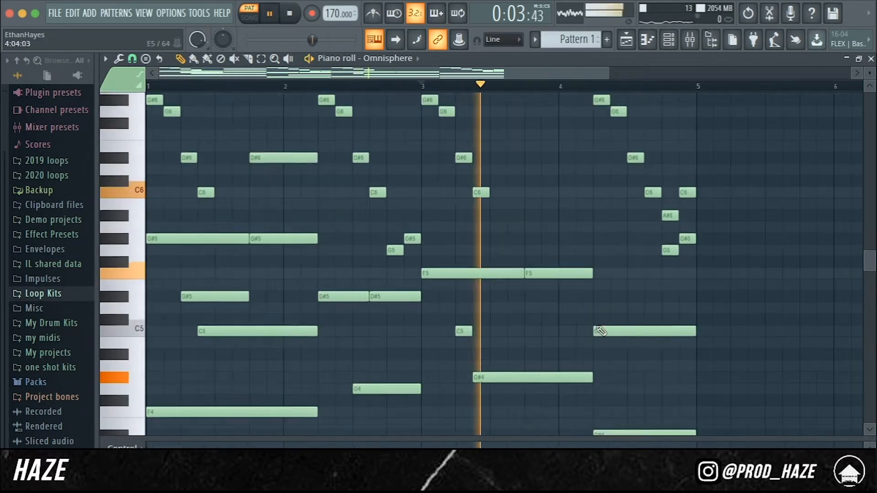
- Add a D#6 above the third chord's second F5, matching its length, and audition it
key("space")
scroll(594, 322, "down", 3)
left_click(527, 113)
key("space")
scroll(535, 137, "down", 1)
key("space")
scroll(585, 207, "up", 3)
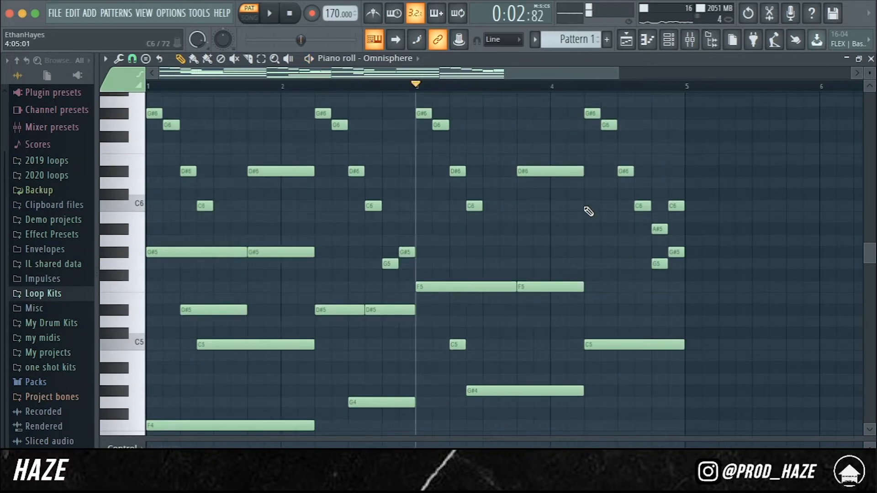
- Trim the third chord's D#6 to the end of bar 3 and add two-step C#6 and C6 notes at steps 1 and 3 of bar 4
scroll(588, 212, "up", 3)
left_click(532, 195)
scroll(559, 202, "down", 3)
key("space")
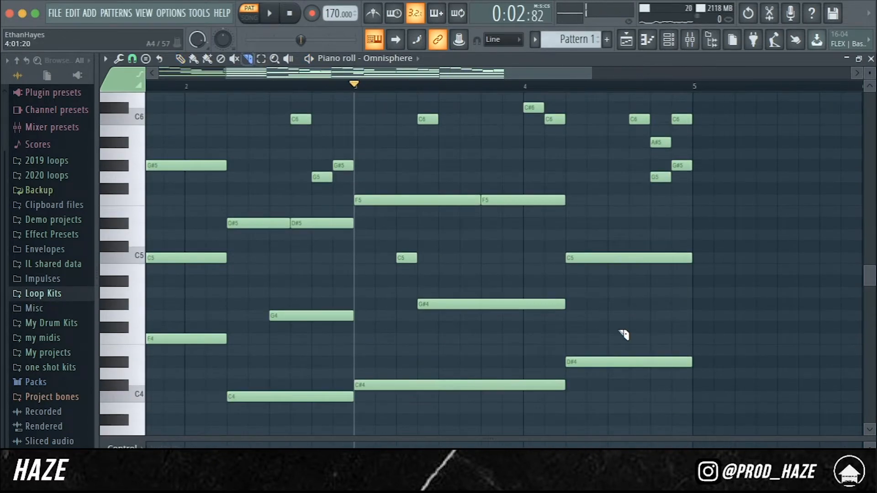
- Slice the fourth chord's D#4 at step 9 and its C5 at step 13 of bar 4, and reset playback to the start
scroll(624, 335, "down", 3)
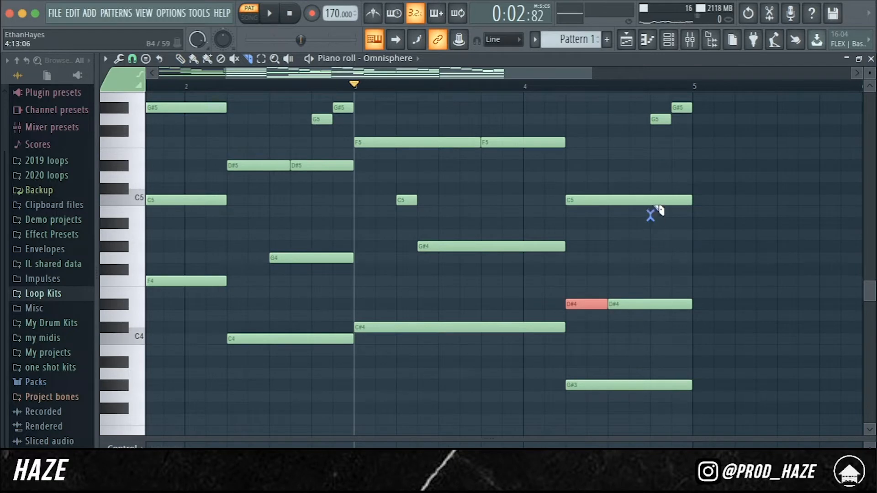
left_click_drag(650, 213, 647, 211)
left_click(291, 14)
- Add an F3 an octave below the first chord's F4, with the same start and length
scroll(405, 177, "down", 4)
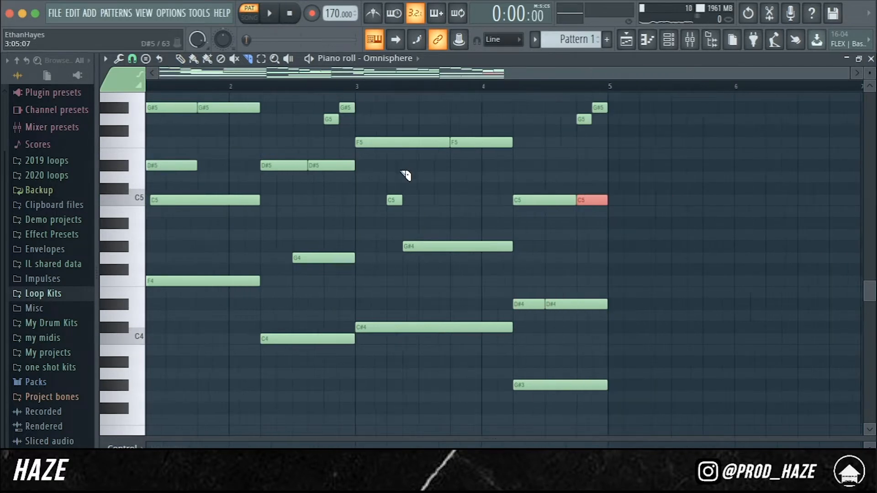
scroll(280, 151, "down", 2)
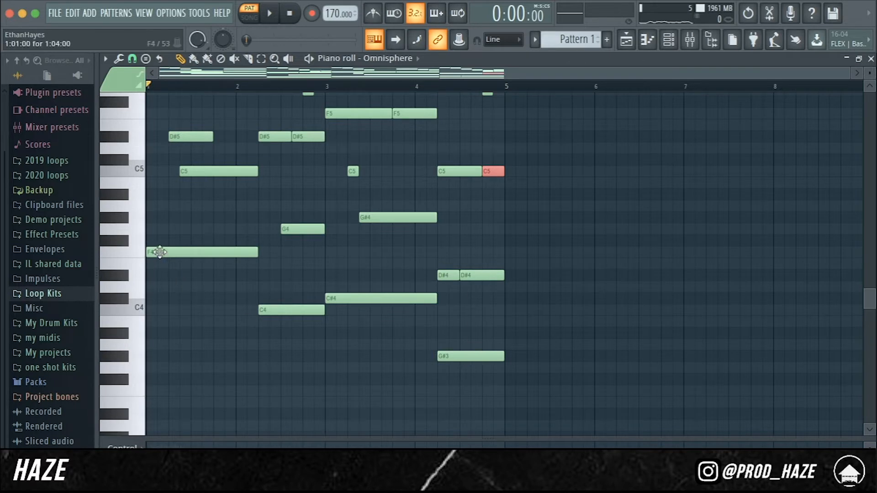
left_click(159, 251)
left_click_drag(174, 249, 165, 393)
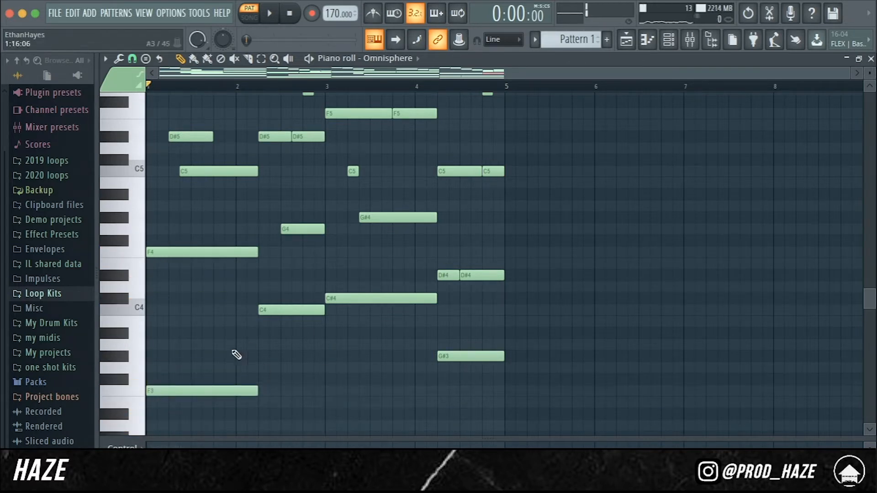
- Double the other chords' roots C4, C#4 and G#3 an octave lower as C3, C#3 and G#2, and play the progression back
left_click_drag(251, 341, 290, 295)
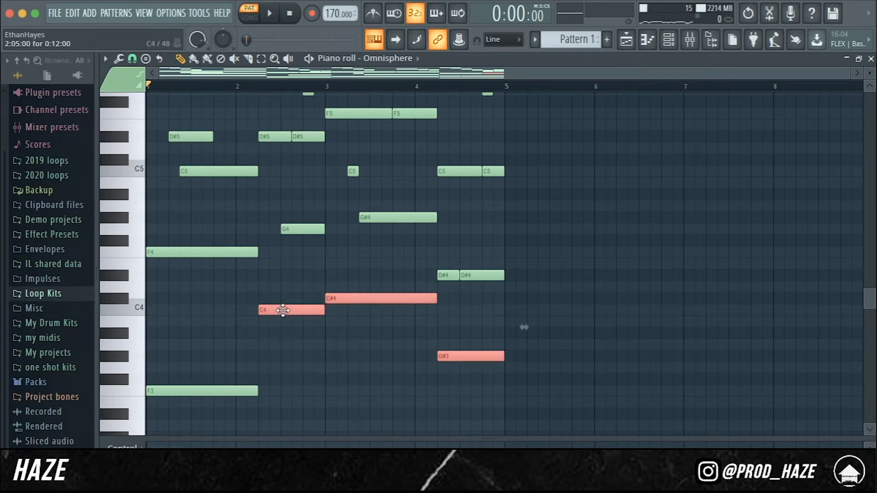
left_click(290, 333)
key("space")
scroll(294, 356, "down", 3)
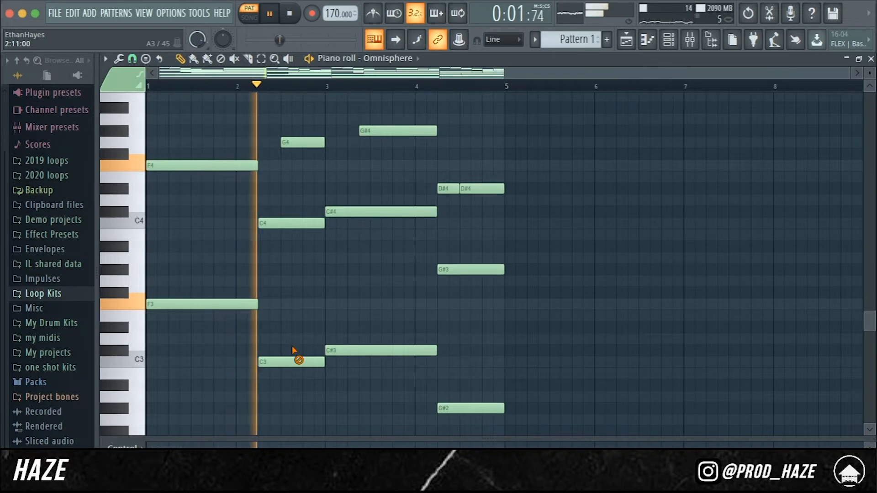
scroll(293, 349, "up", 3)
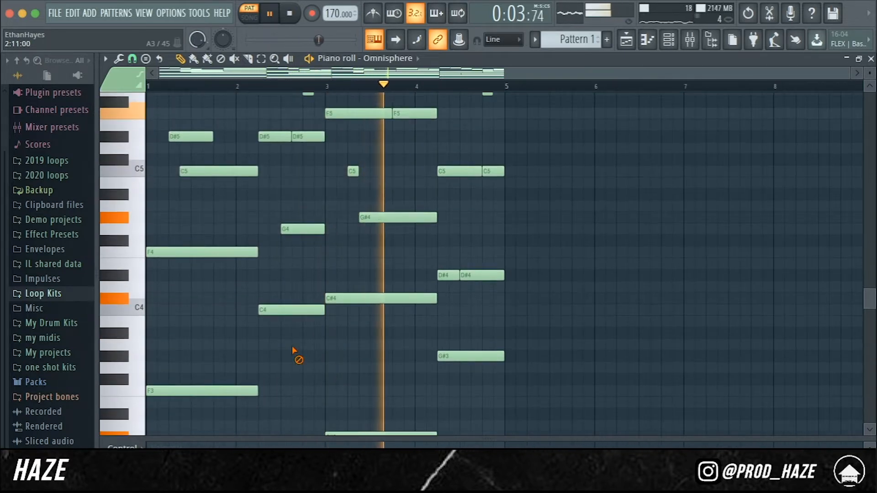
scroll(309, 352, "down", 1)
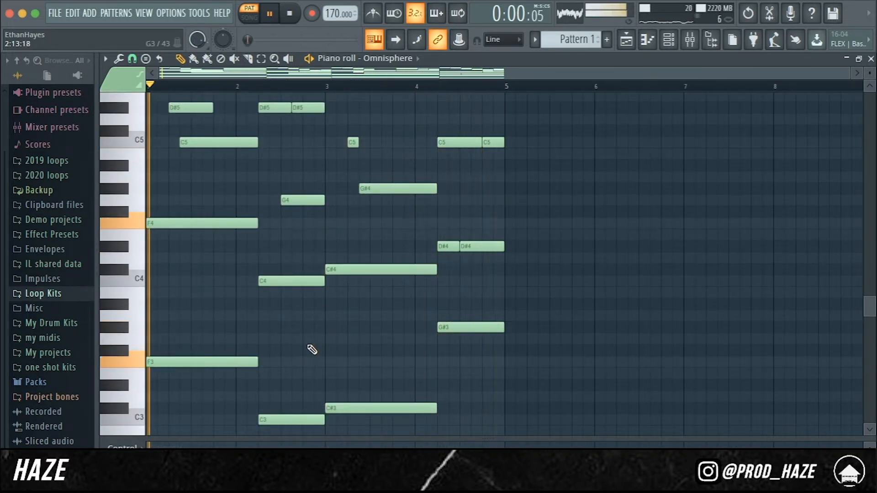
key("space")
- Duplicate the whole four-bar pattern into bars 5 to 8, deselect the copy and reset playback to the start
scroll(416, 298, "up", 7)
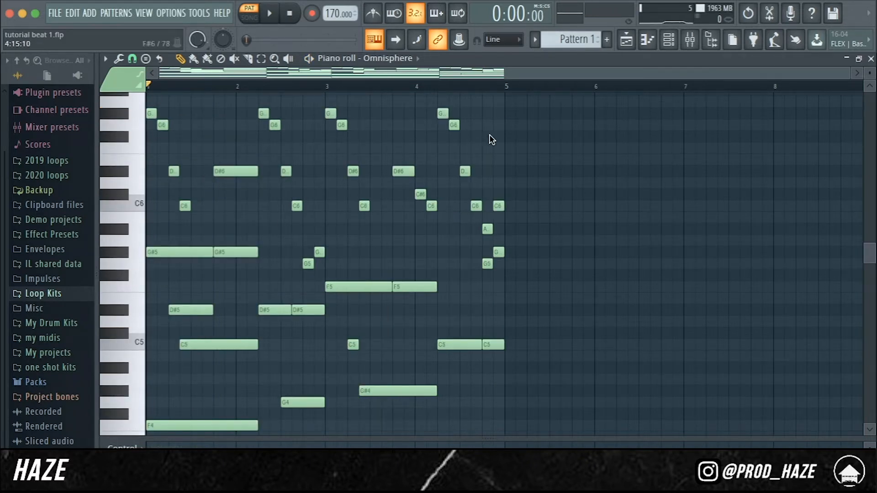
key("ctrl+b")
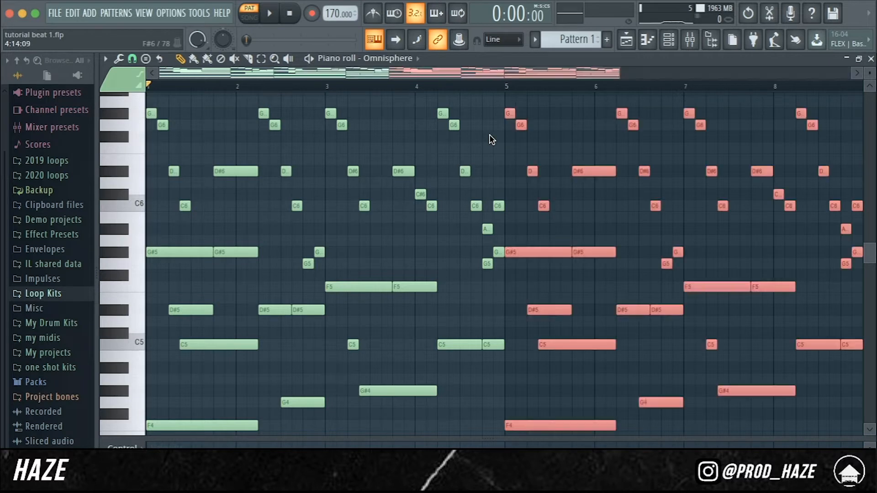
left_click(506, 87)
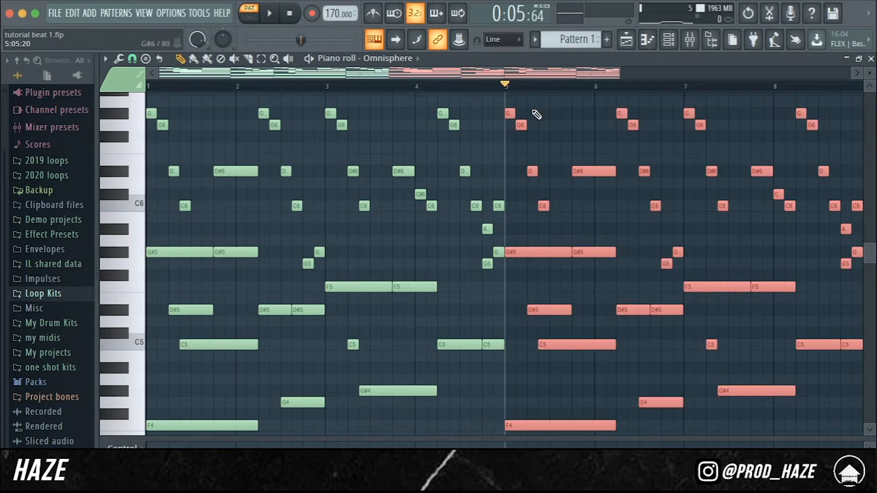
scroll(544, 133, "down", 2)
scroll(464, 151, "up", 3)
left_click(459, 150)
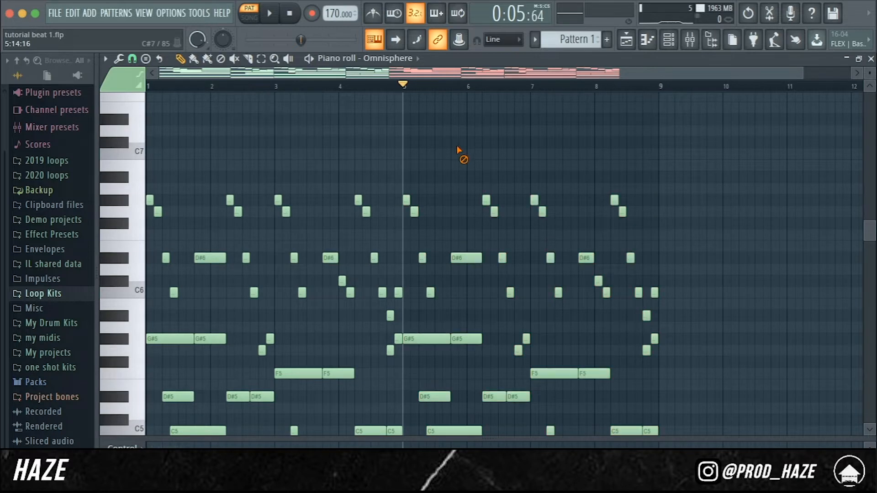
scroll(460, 151, "down", 4)
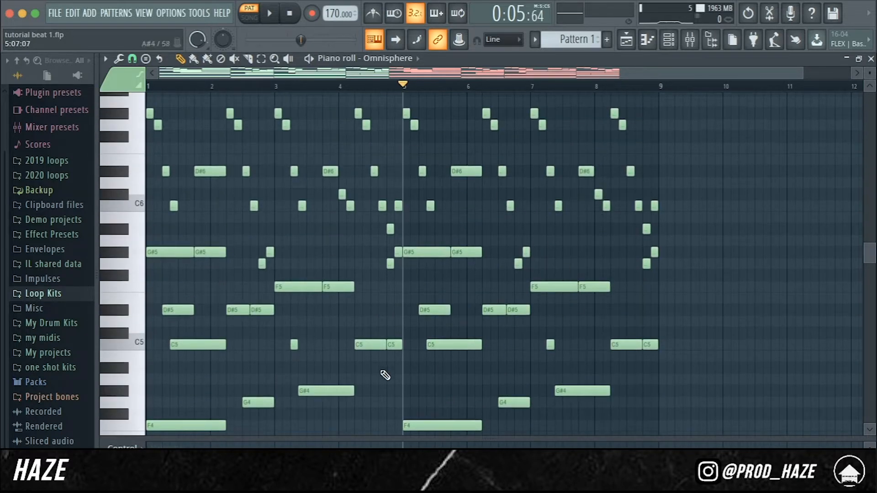
scroll(445, 143, "up", 5)
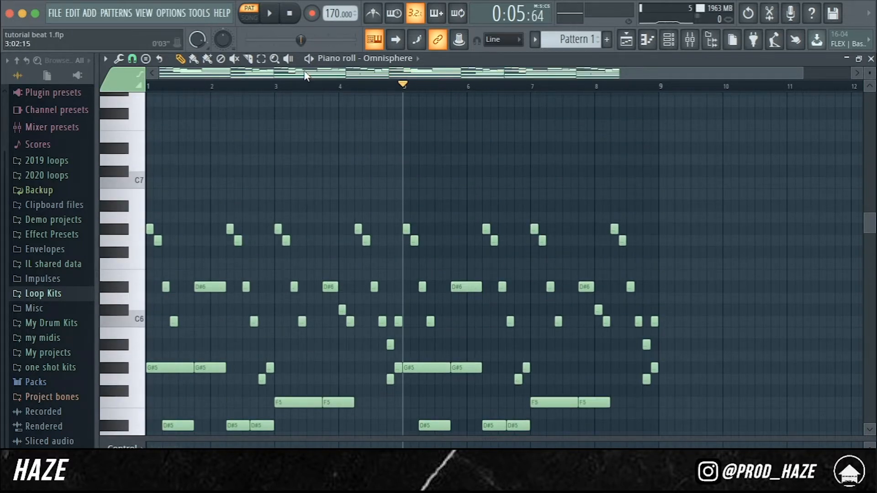
left_click(290, 17)
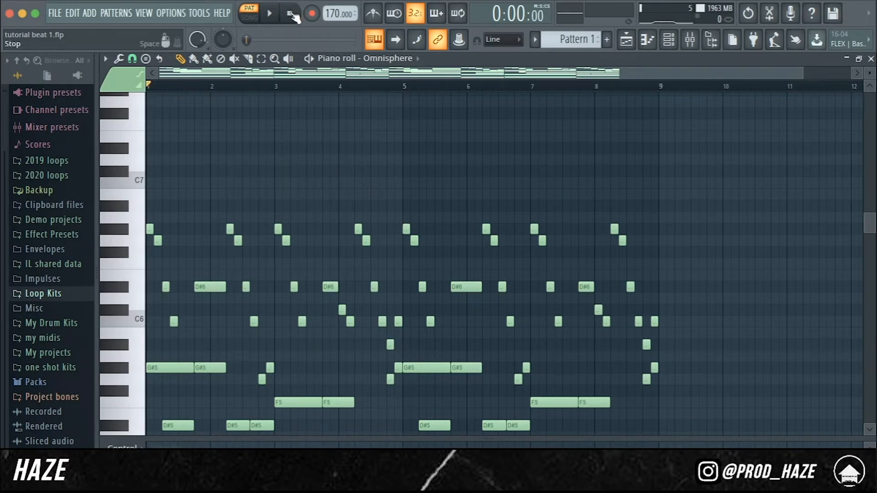
- Play the pattern, and add descending two-step C7, A#6 and G#6 notes at steps 9, 11 and 13 of bar 5
key("space")
scroll(282, 157, "down", 1)
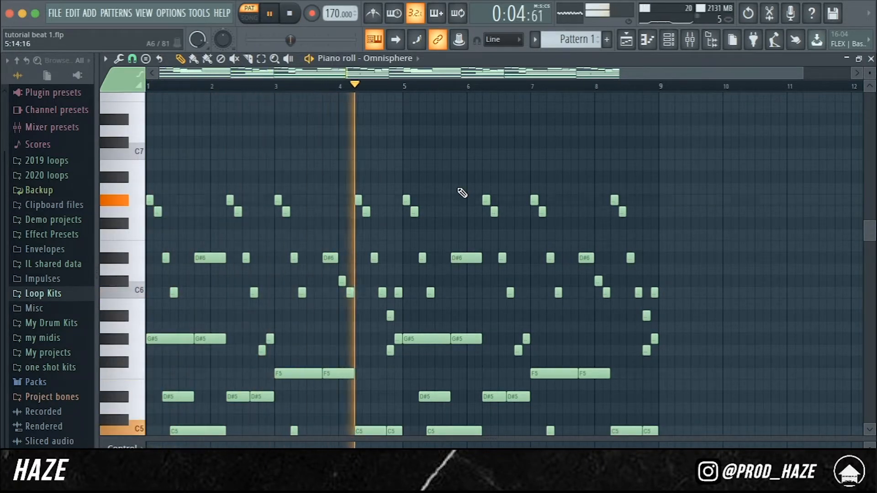
key("space")
scroll(451, 172, "up", 3)
left_click(411, 151)
scroll(623, 261, "up", 3)
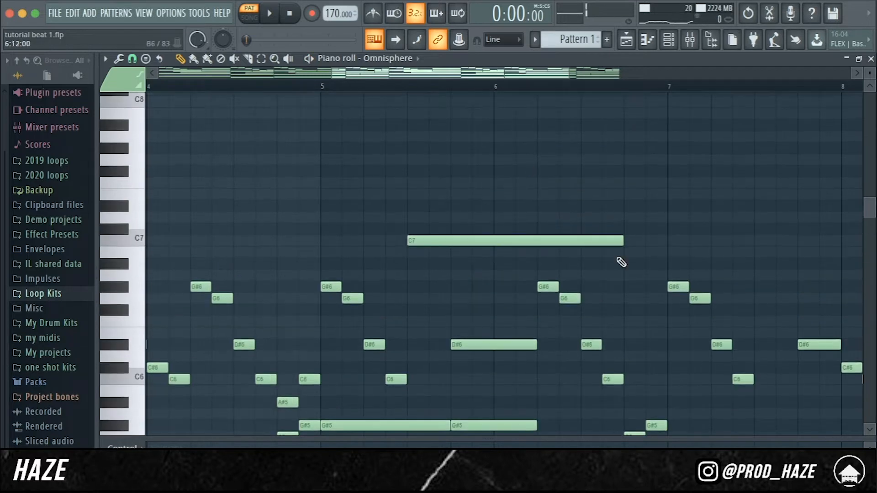
left_click_drag(623, 241, 424, 243)
left_click(464, 286)
key("space")
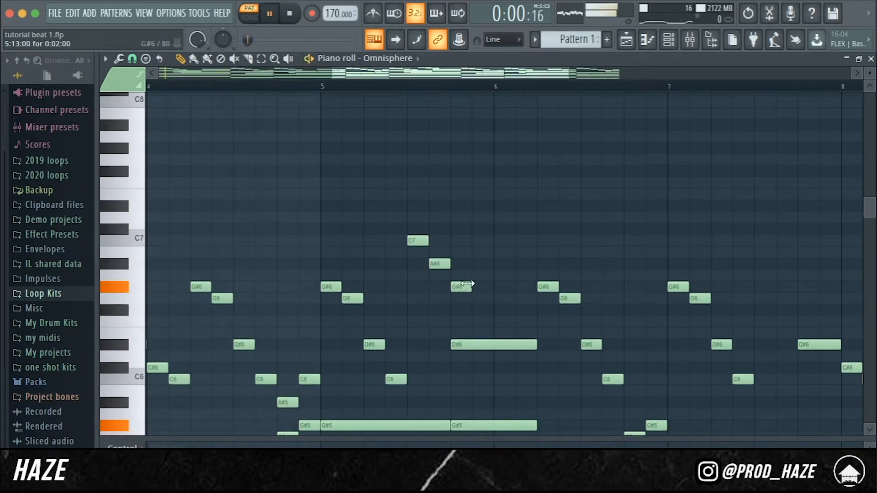
- Audition from bar 5 and lengthen the new G#6 to the end of bar 5
key("space")
left_click(322, 86)
key("space")
key("space")
left_click_drag(471, 288, 485, 288)
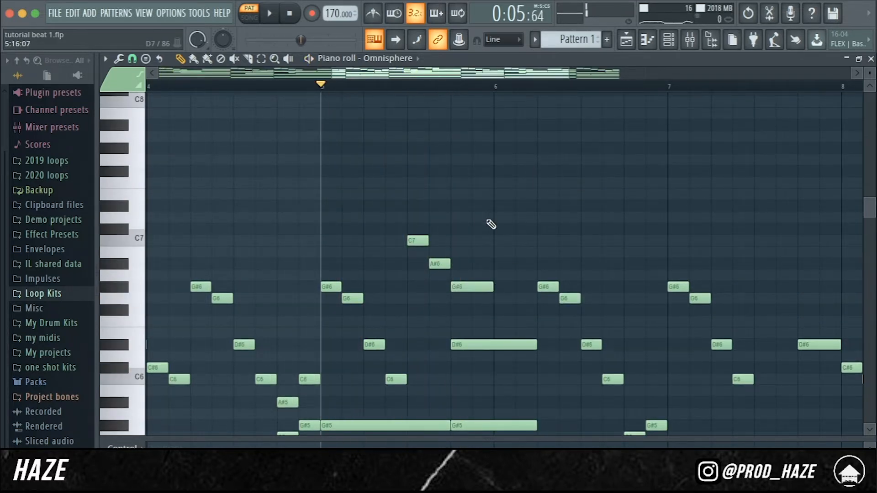
- Add consecutive six-step D#7, C#7 and C7 notes from the start of bar 6, and play from bar 5
left_click(495, 203)
left_click(562, 228)
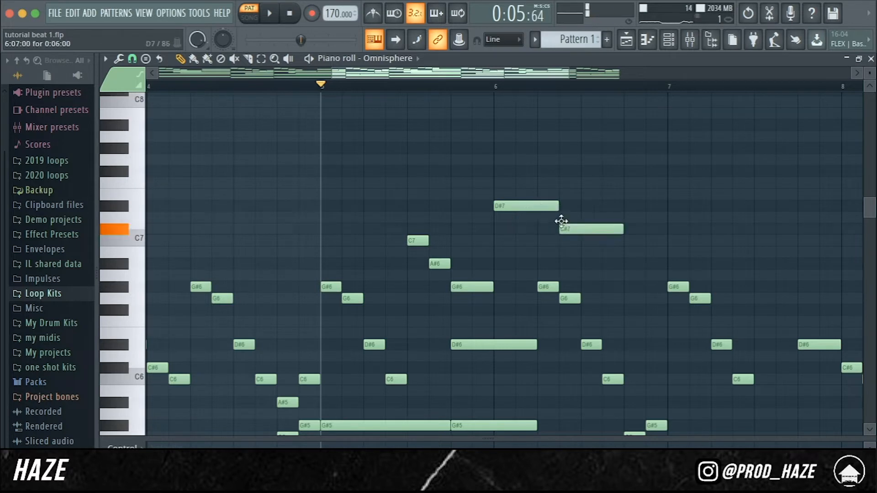
left_click(624, 241)
key("space")
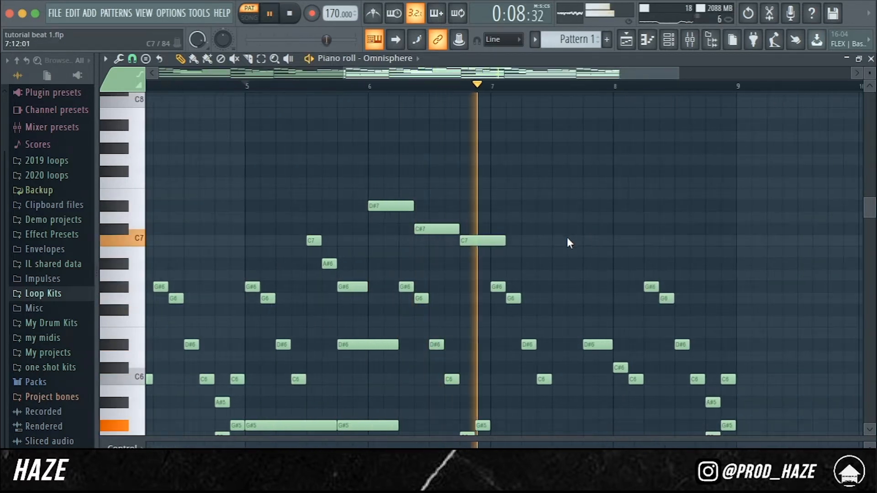
- Trim the last C7 to the end of bar 6, copy bar 7's opening four melody notes an octave higher, and play back
key("space")
left_click_drag(554, 395, 495, 277)
left_click(497, 288, "shift")
key("super+Up")
left_click(561, 286, "super")
key("space")
scroll(558, 267, "up", 3)
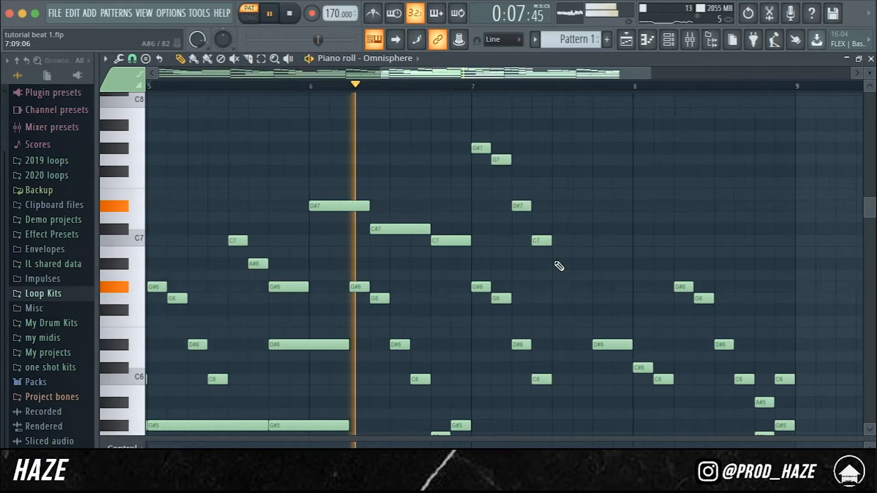
- Lengthen bar 7's C7 to the end of the bar and audition from bar 7
scroll(558, 266, "down", 3)
key("space")
scroll(556, 256, "up", 3)
scroll(556, 235, "up", 2)
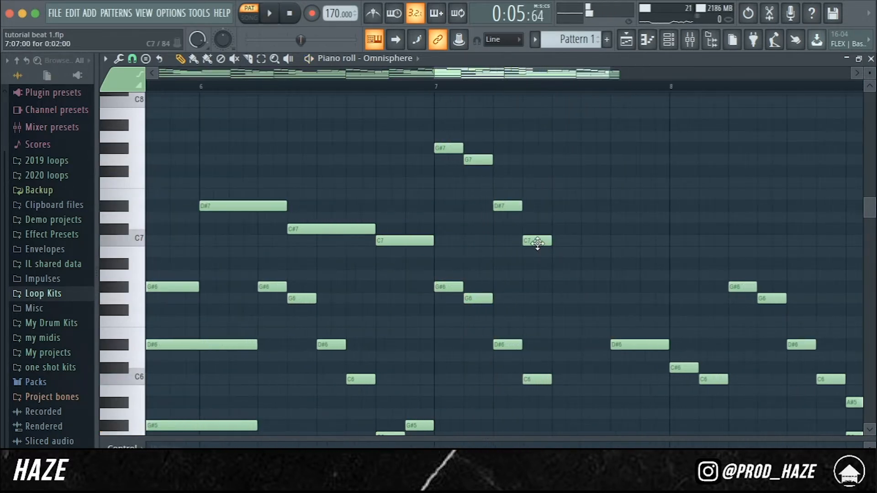
left_click_drag(550, 241, 669, 241)
left_click(441, 87)
key("space")
scroll(534, 170, "down", 4)
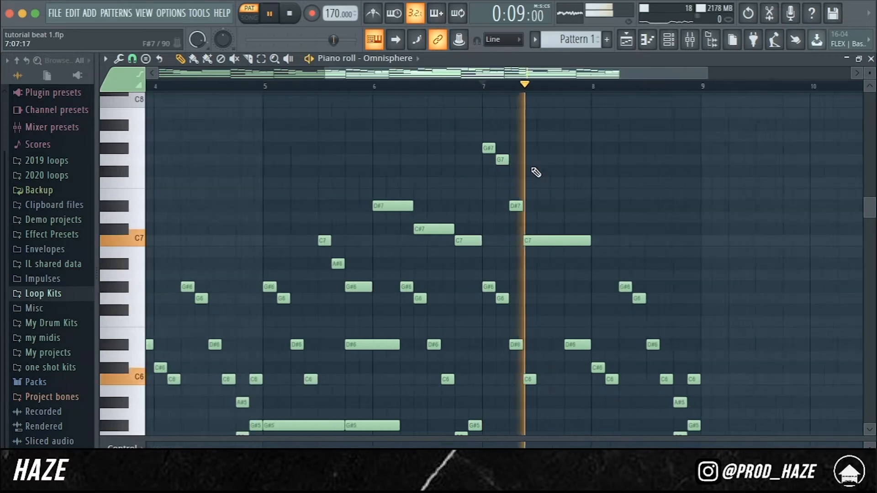
scroll(534, 171, "right", 3)
scroll(534, 170, "down", 2)
key("space")
- Copy bar 8's melody notes from step 5 onward an octave higher, and audition them
scroll(507, 182, "up", 1)
scroll(498, 189, "up", 4)
scroll(482, 200, "down", 4)
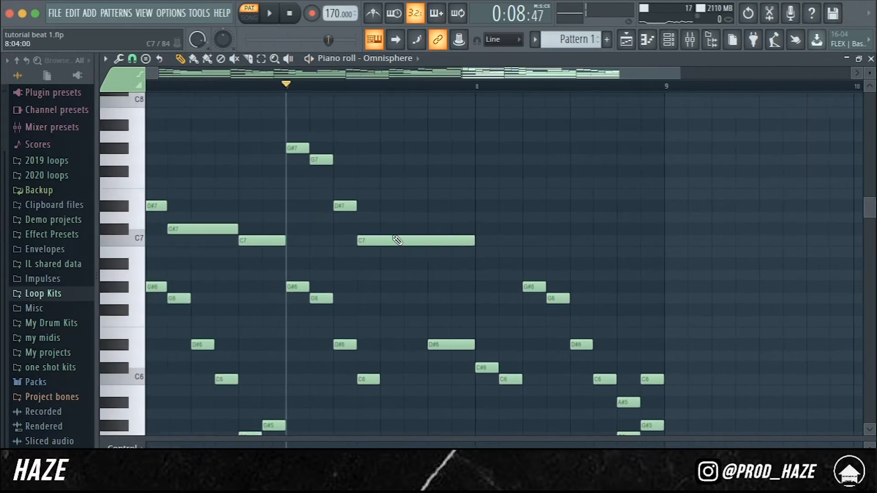
left_click_drag(553, 346, 411, 161)
key("super+c")
key("super+v")
key("super+Up")
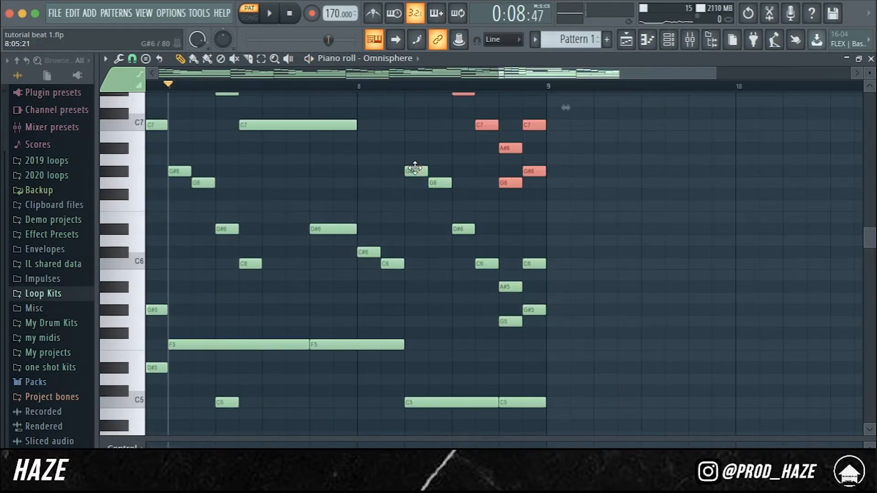
key("space")
scroll(416, 172, "up", 3)
left_click(448, 225, "super")
key("space")
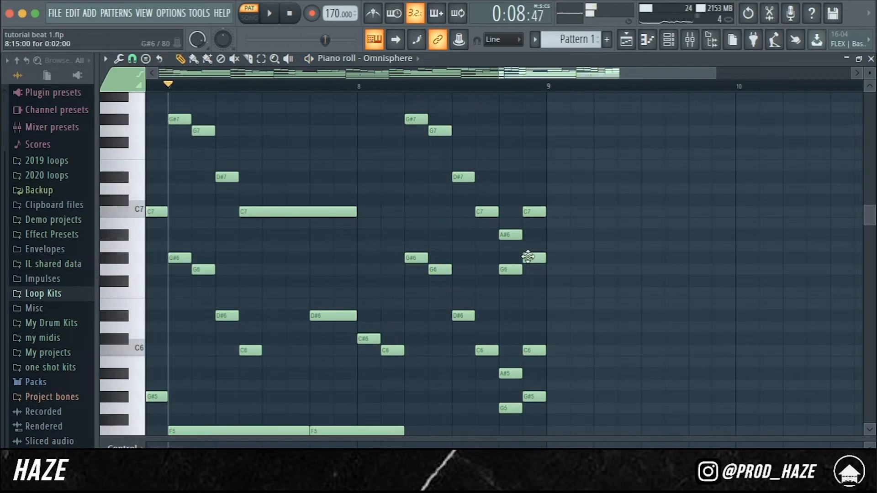
- Delete the A#6 and the final C7 at the end of bar 8, play the result and reset playback to the start
key("space")
scroll(533, 233, "down", 2)
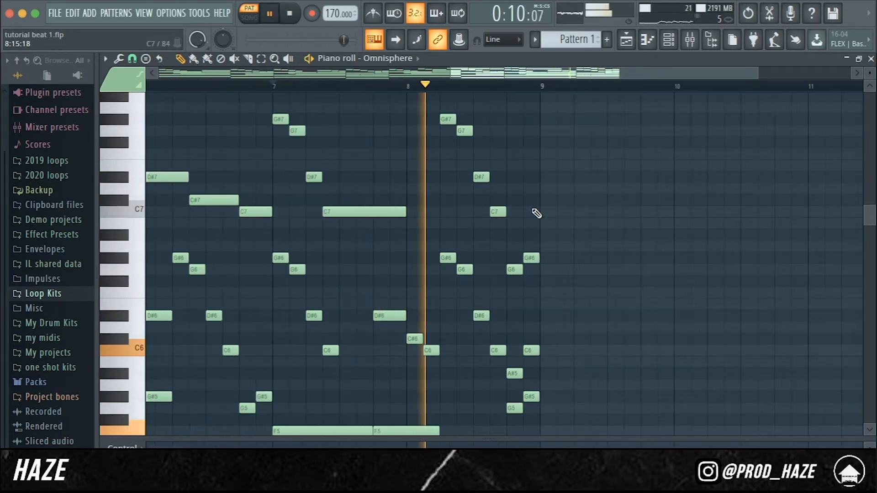
scroll(339, 86, "down", 3)
left_click(289, 14)
left_click(290, 14)
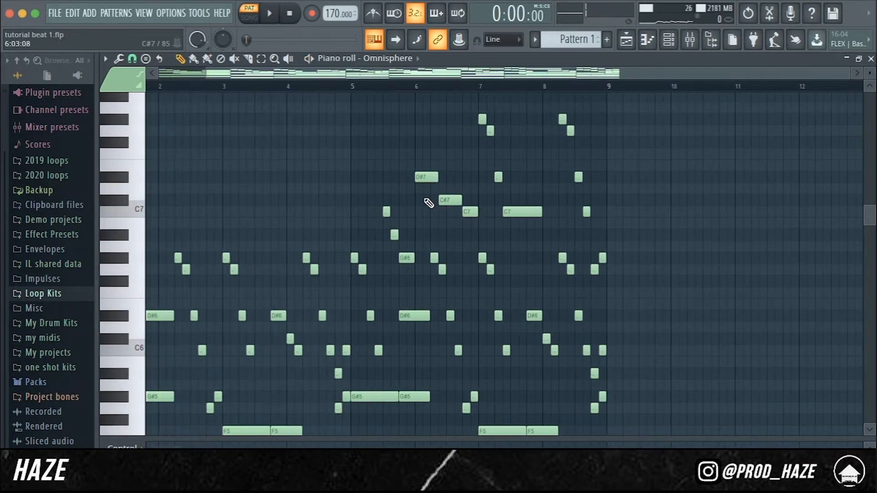
- Look over the chords, bass notes and melody across the full eight-bar pattern
scroll(429, 203, "down", 1)
scroll(426, 202, "down", 2)
scroll(426, 203, "up", 2)
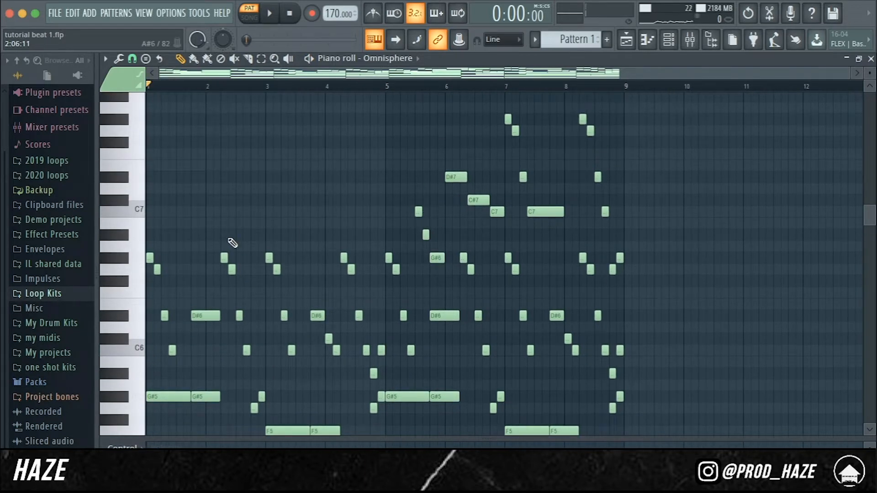
scroll(233, 232, "up", 3)
scroll(236, 229, "down", 3)
scroll(239, 226, "down", 2)
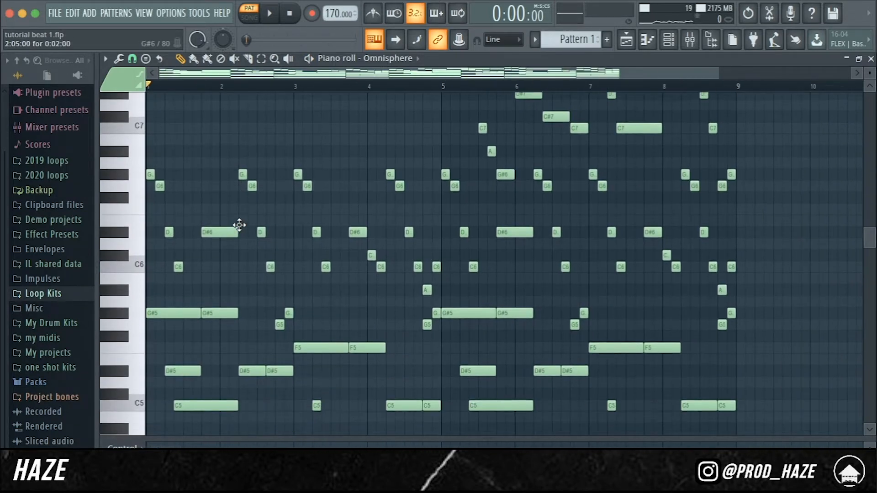
scroll(239, 225, "up", 1)
scroll(239, 225, "up", 1)
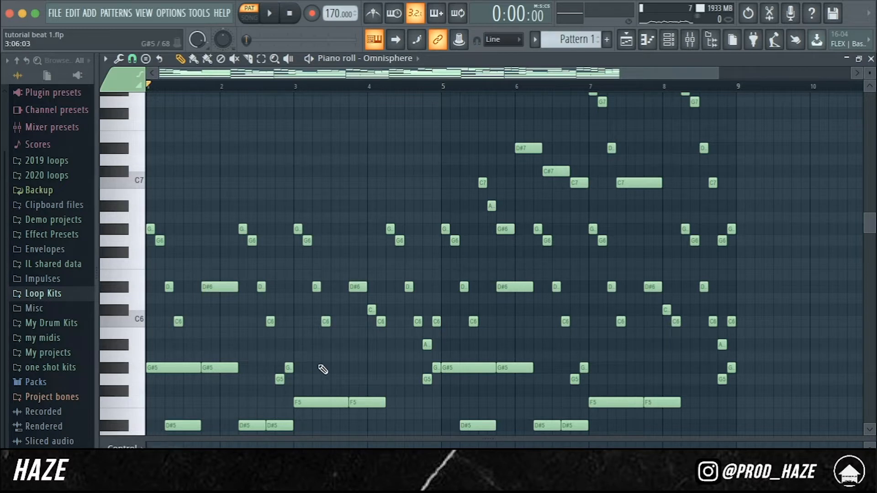
scroll(324, 369, "down", 1)
scroll(323, 369, "up", 2)
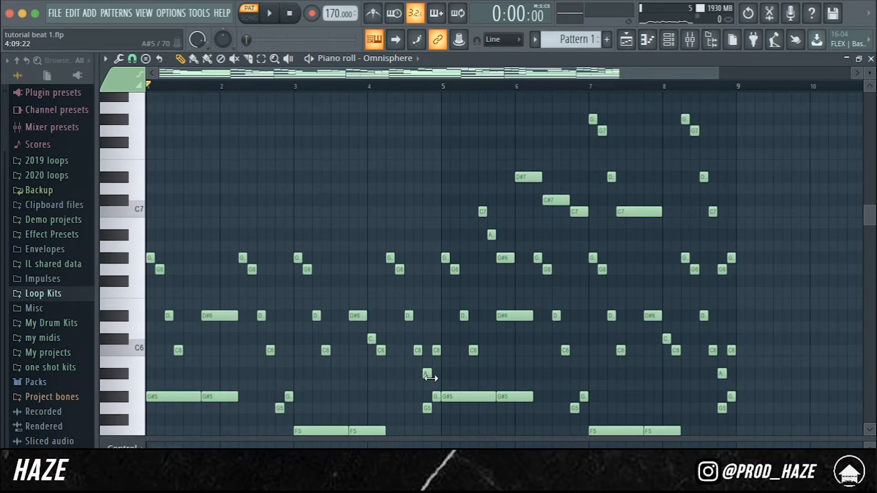
- Randomize the pattern's note velocities and strum the chords with a small start-time strength
key("alt+r")
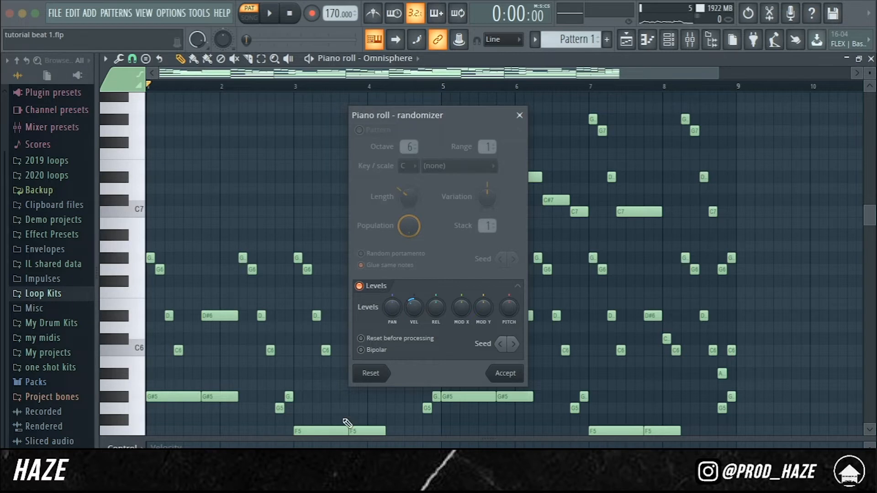
left_click(505, 373)
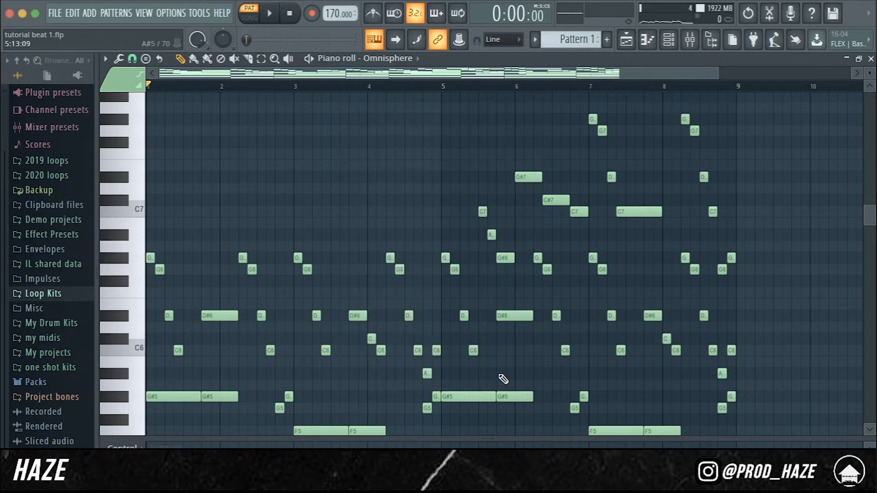
key("alt+s")
left_click_drag(467, 267, 466, 262)
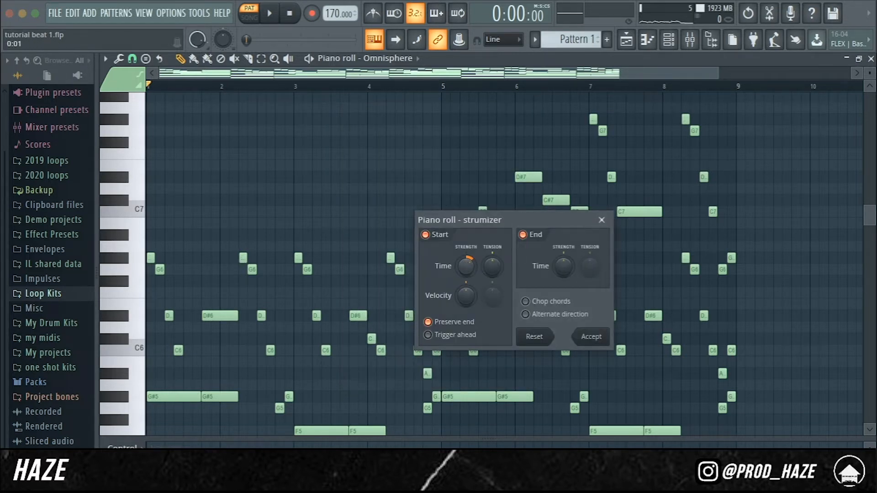
left_click(591, 337)
- Play the full eight-bar Omnisphere pattern and examine its chords and melody, then stop playback
scroll(246, 308, "up", 4)
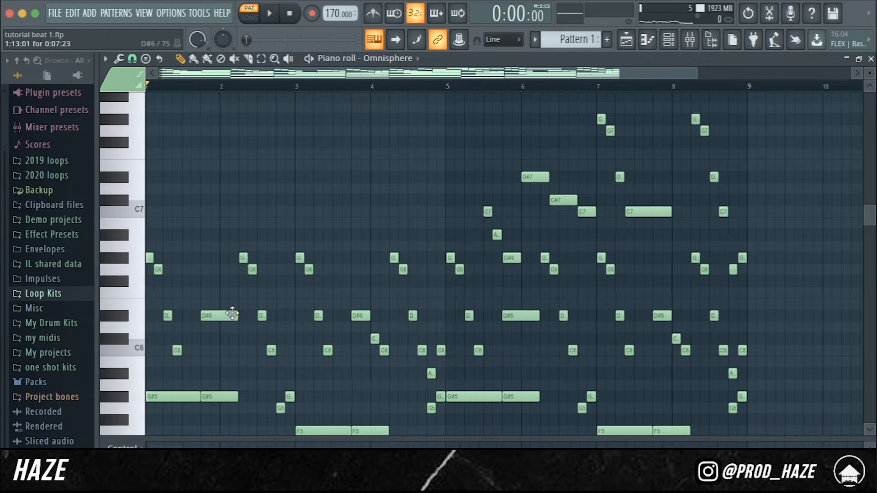
scroll(245, 308, "down", 2)
scroll(245, 308, "down", 3)
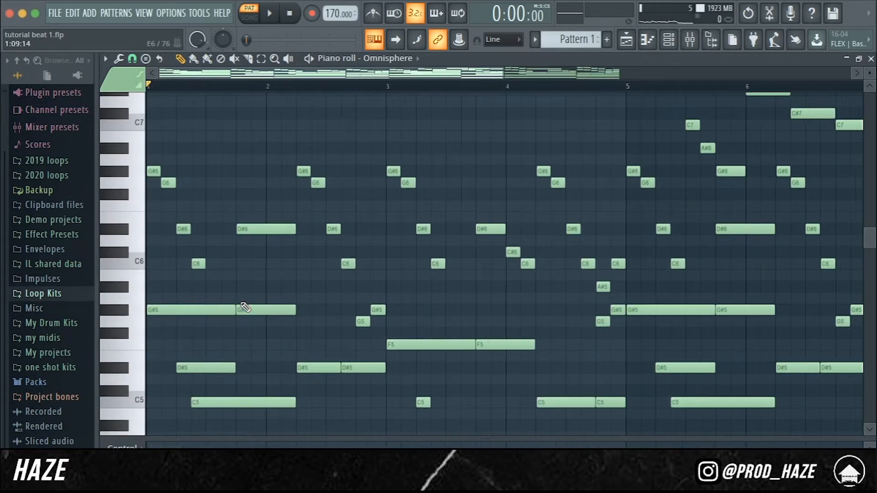
key("space")
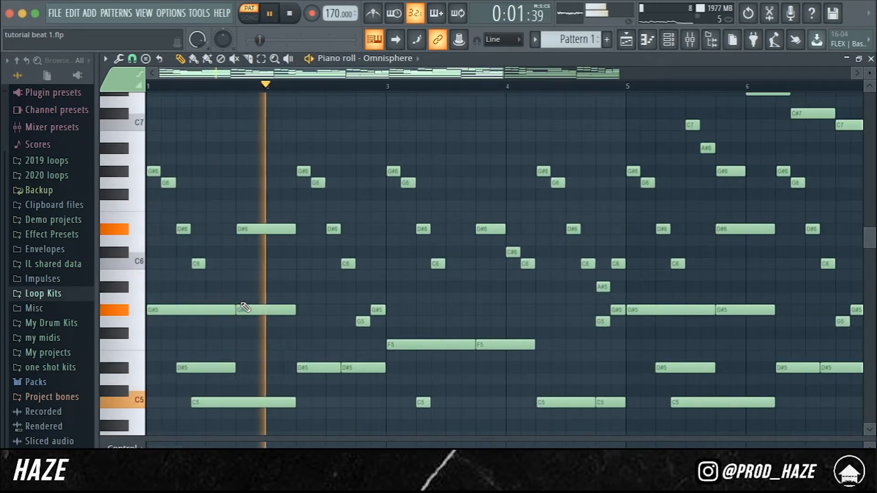
scroll(269, 310, "down", 1)
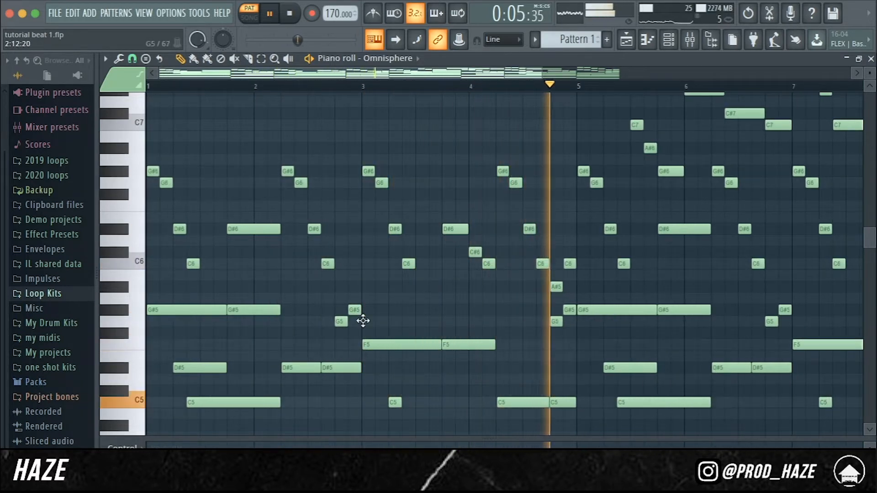
scroll(459, 333, "down", 2)
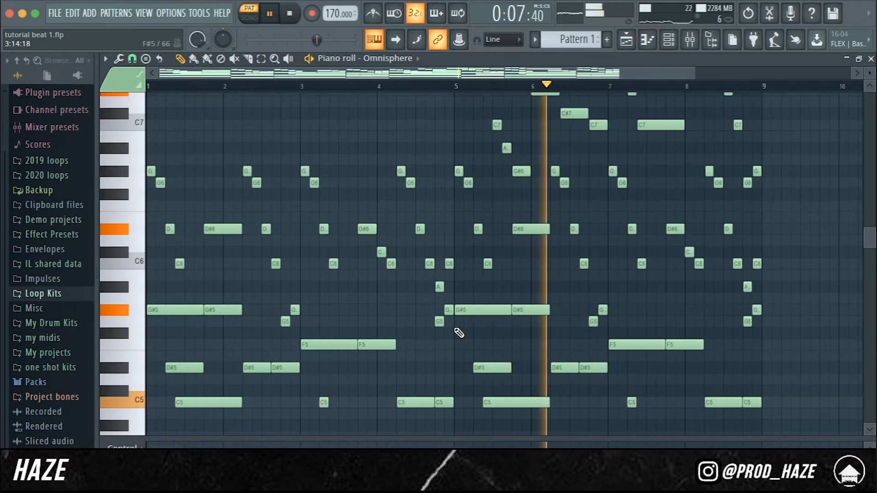
scroll(459, 333, "right", 1)
scroll(459, 333, "up", 1)
scroll(460, 333, "right", 2)
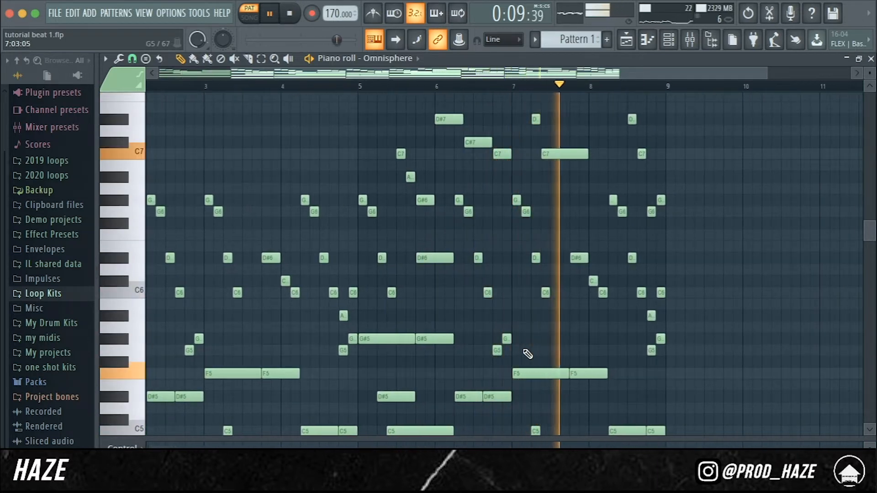
scroll(550, 354, "up", 1)
scroll(551, 355, "down", 2)
scroll(551, 354, "right", 1)
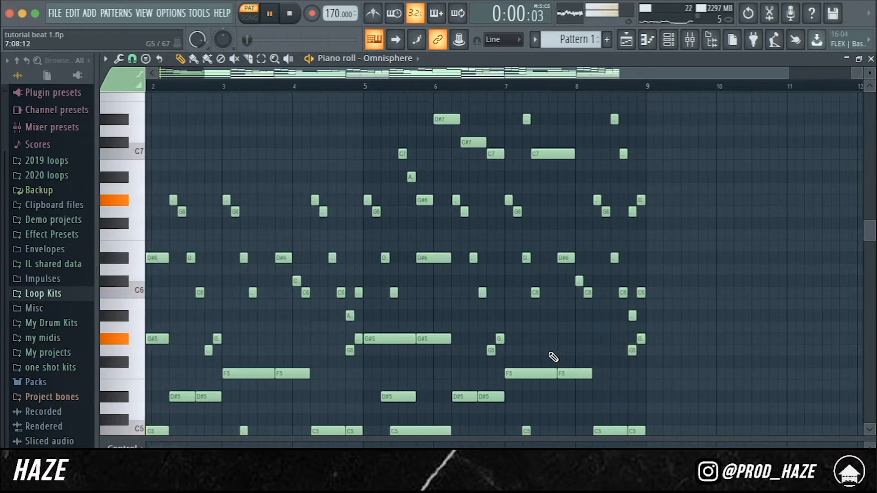
scroll(550, 353, "left", 2)
scroll(551, 353, "down", 1)
scroll(554, 357, "down", 1)
left_click(287, 14)
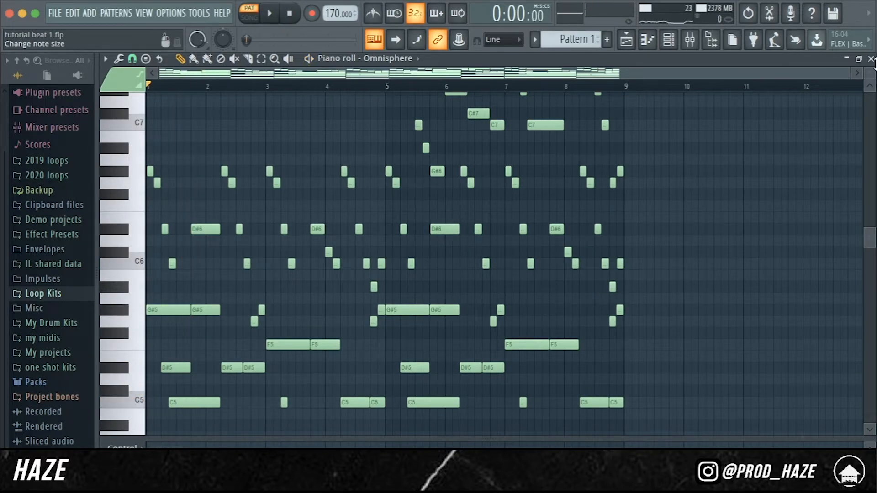
- Close the piano roll and route the Omnisphere channel to mixer track 1
left_click(870, 59)
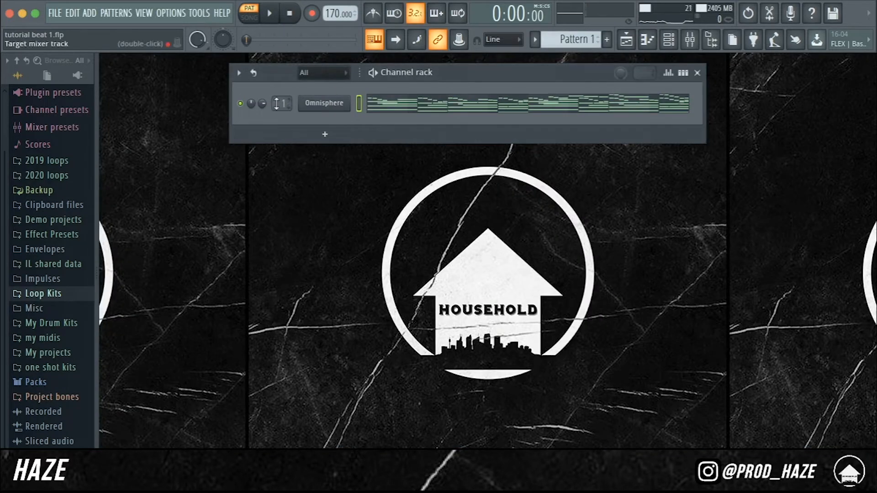
key("F9")
right_click(177, 169)
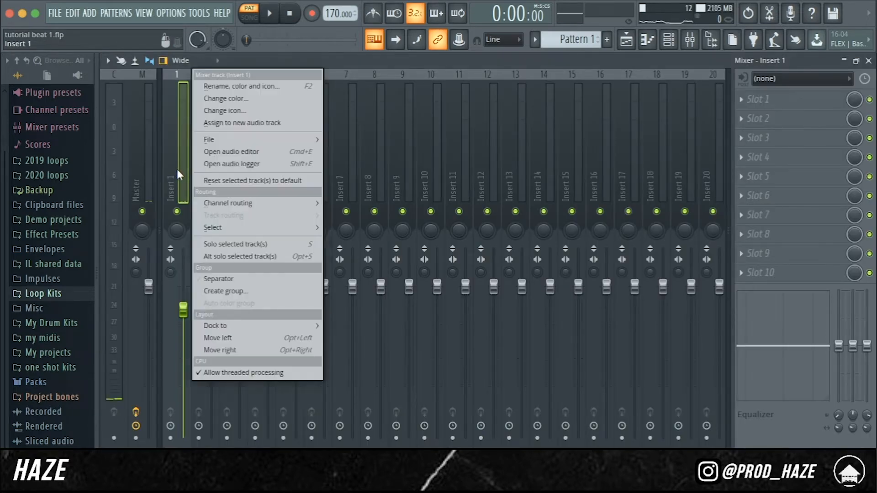
mouse_move(236, 203)
left_click(366, 201)
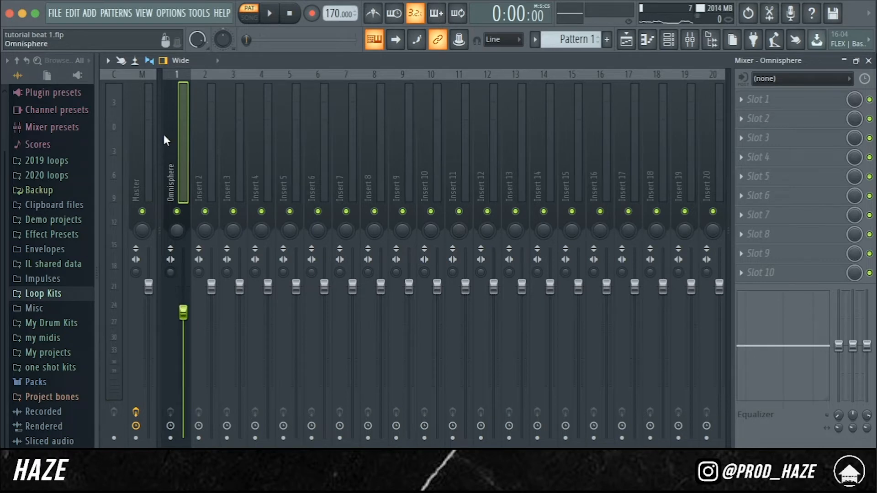
key("F9")
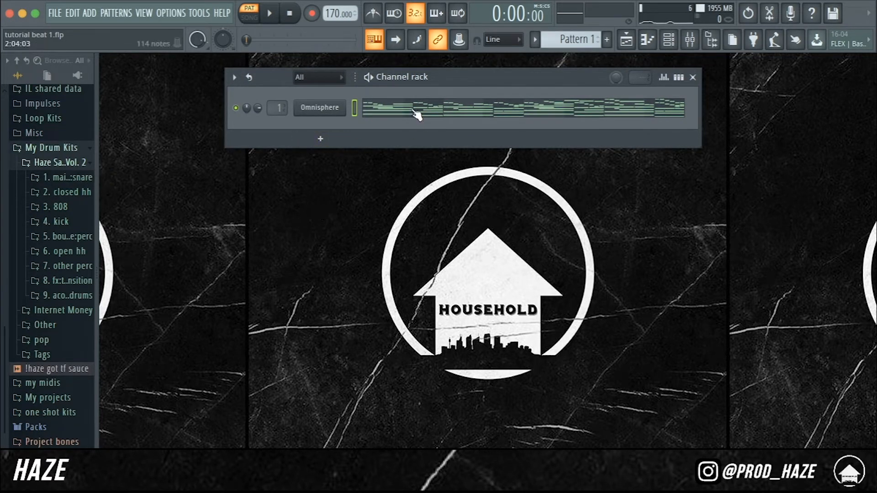
- Audition claps and snares from the Haze Sauce Vol. 2 kit and add hz - tesla clap to the channel rack
left_click(39, 179)
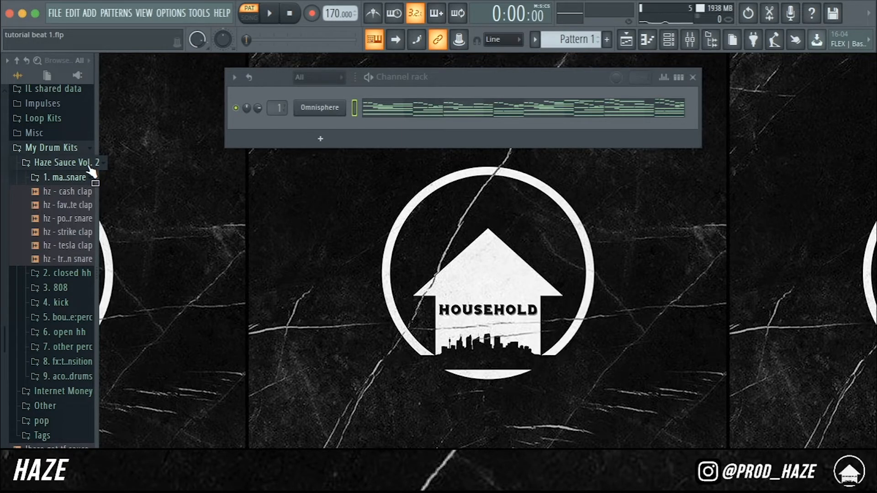
left_click(80, 194)
left_click(76, 207)
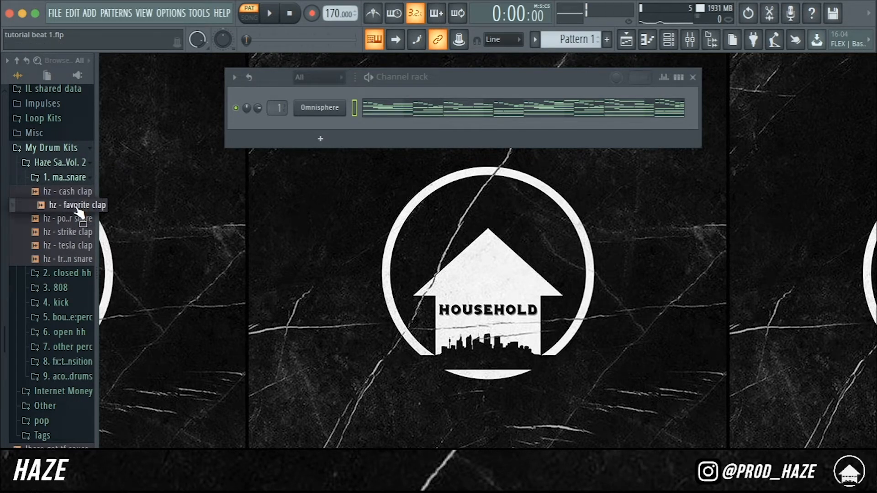
left_click(73, 261)
left_click(76, 246)
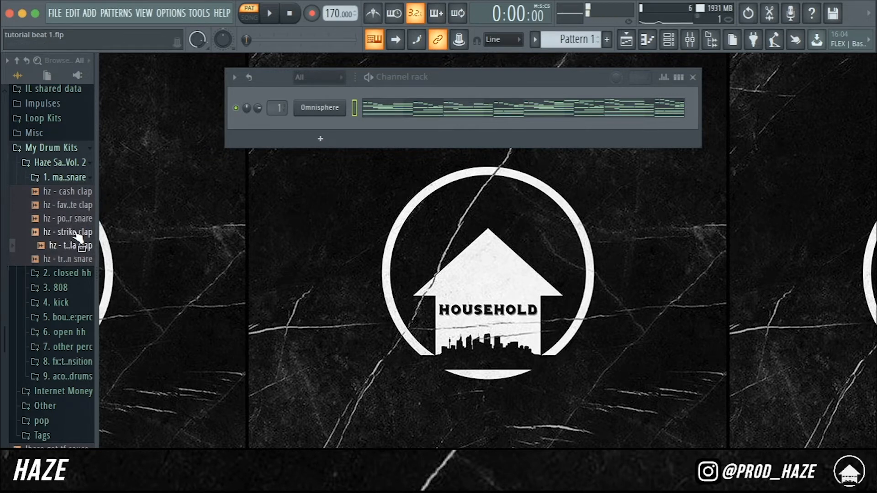
left_click_drag(76, 252, 335, 123)
- Open the kit's closed hi-hat folder and add hz - trackmeet hh to the channel rack
left_click(46, 179)
left_click(71, 194)
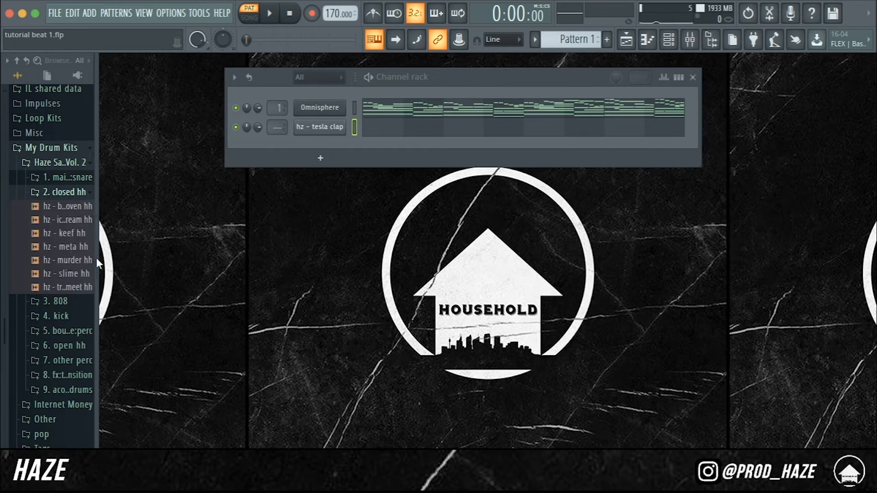
left_click(79, 288)
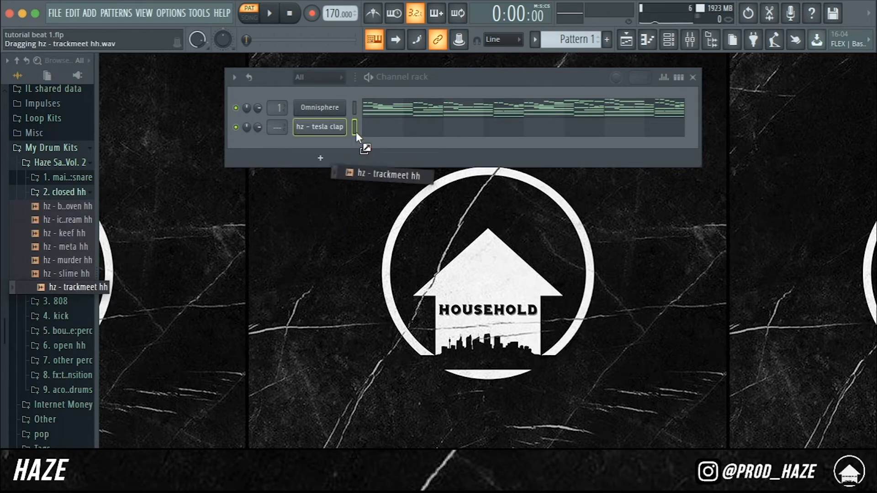
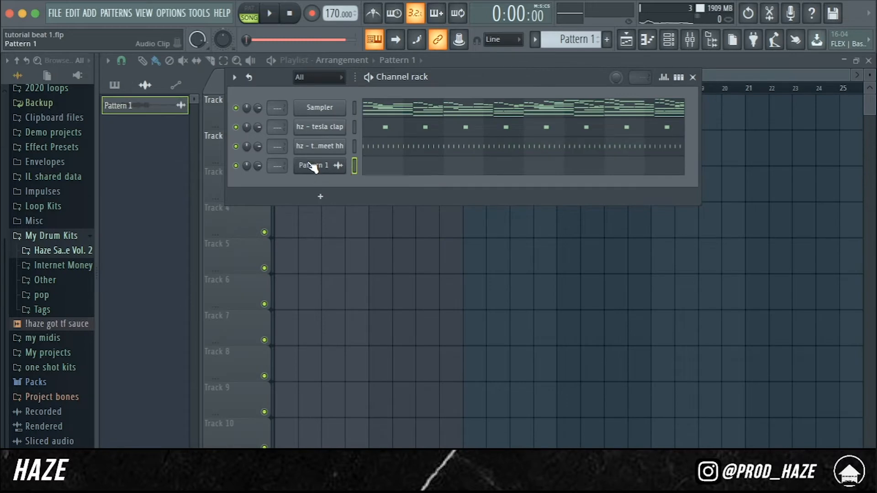
- Route the Pattern 1 audio clip channel to mixer track 1
double_click(272, 169)
right_click(193, 143)
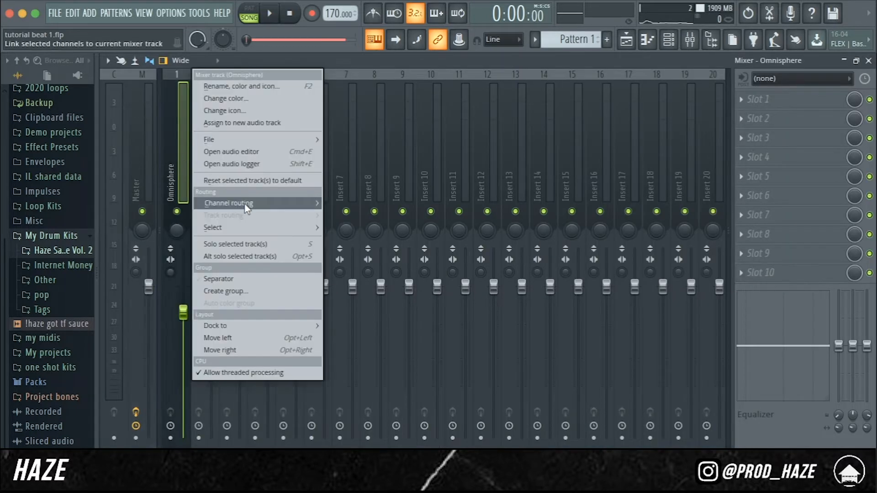
mouse_move(256, 203)
left_click(356, 204)
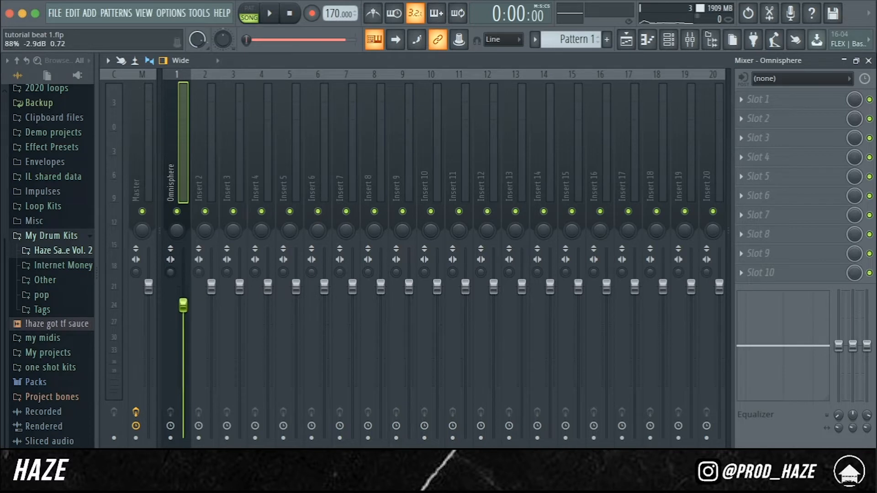
- Rename the Omnisphere mixer track to piano and close the mixer
right_click(177, 166)
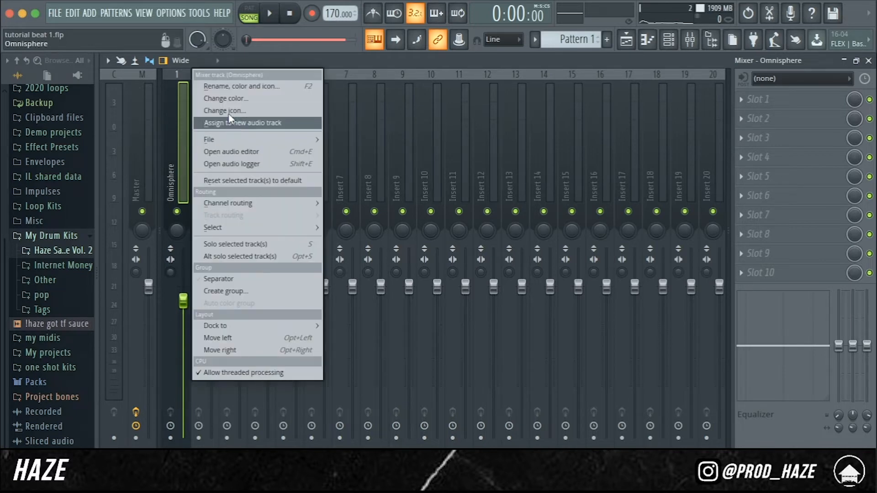
left_click(227, 83)
key("BackSpace")
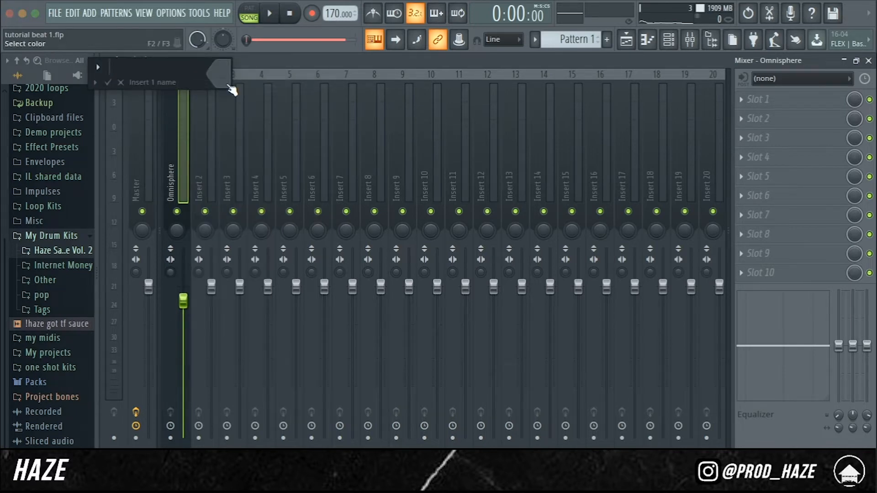
type("piano")
key("Return")
key("F9")
- Play the beat briefly, open the trackmeet hi-hat in the piano roll and set its snap to 1/2 step
key("space")
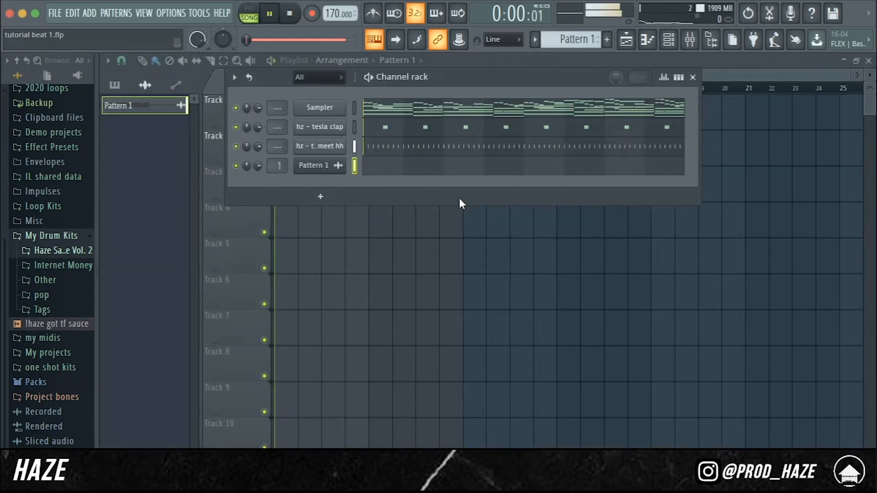
left_click(382, 147)
key("space")
left_click(133, 58)
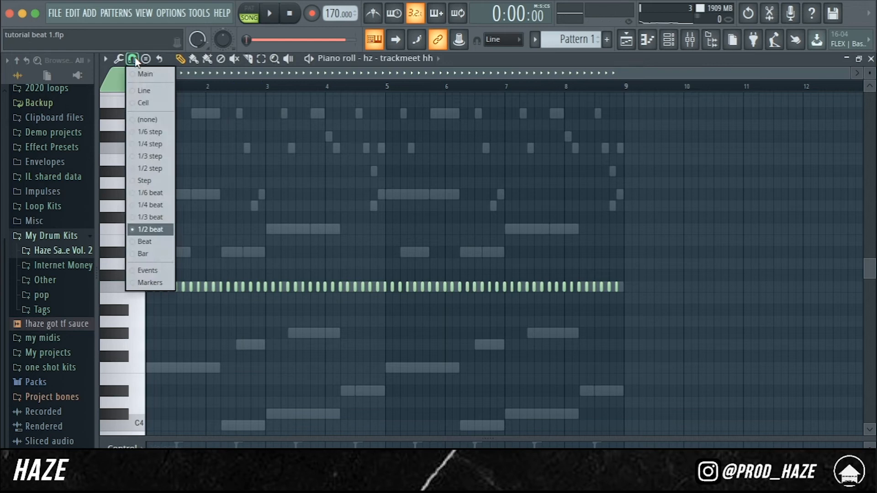
left_click(156, 169)
- Add two extra C5 hi-hat notes between the first two hits of bar 1 and audition the roll
scroll(246, 309, "up", 5)
scroll(250, 308, "left", 5)
scroll(250, 309, "up", 2)
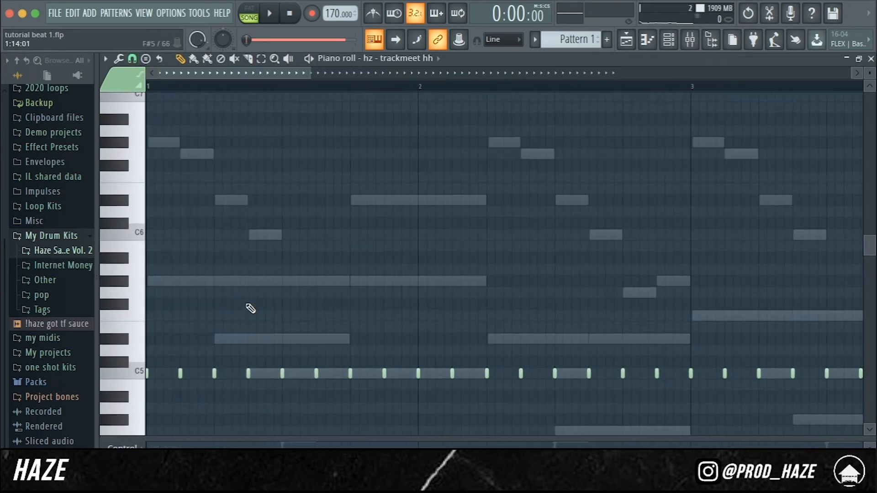
scroll(215, 386, "down", 4)
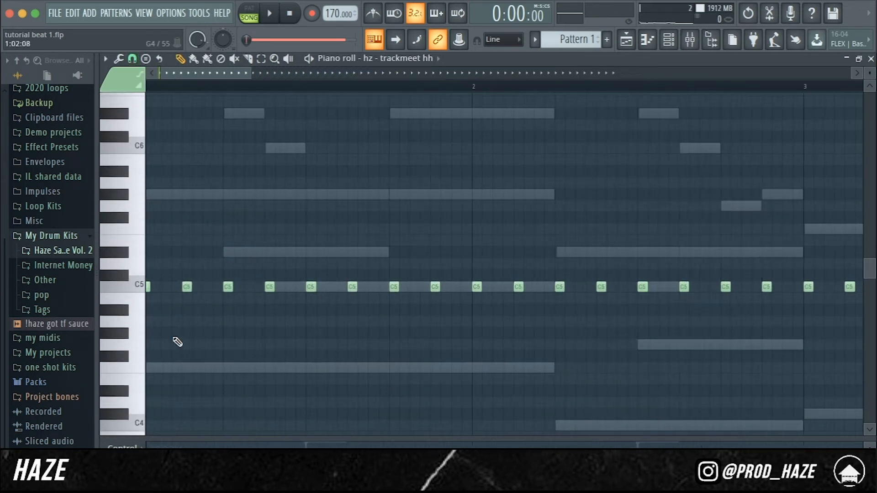
scroll(201, 316, "up", 3)
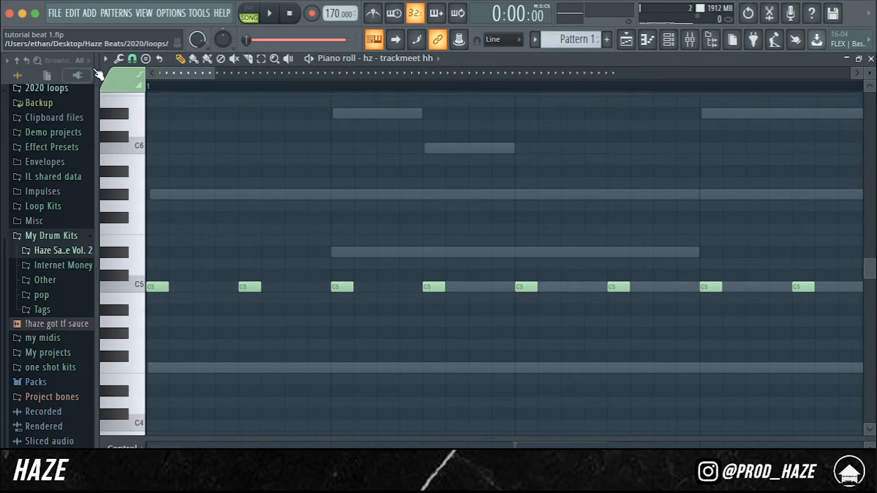
left_click(132, 58)
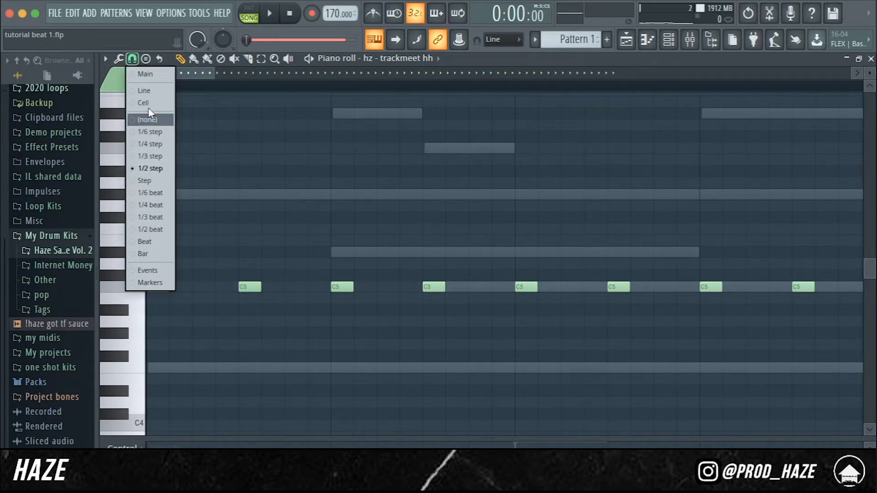
left_click(132, 58)
scroll(211, 274, "down", 2)
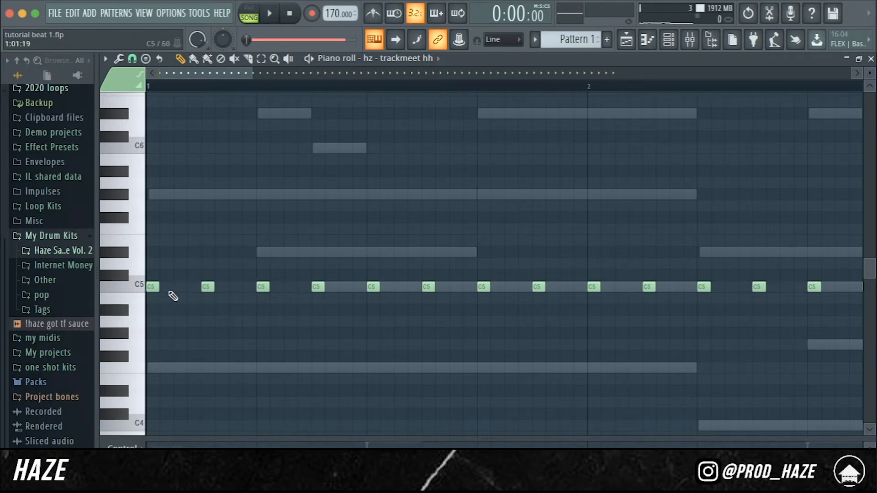
scroll(173, 296, "up", 1)
left_click(182, 289)
key("space")
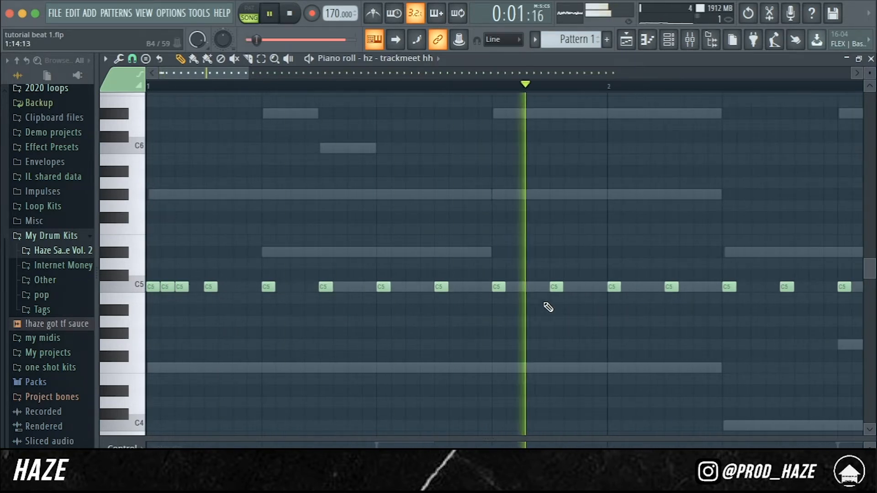
scroll(549, 308, "right", 2)
key("space")
- Set the snap to 1/6 beat, build a C5 triplet hi-hat roll at the start of bar 2 and audition it
left_click(132, 59)
left_click(161, 192)
left_click(597, 290)
left_click_drag(623, 288, 644, 290)
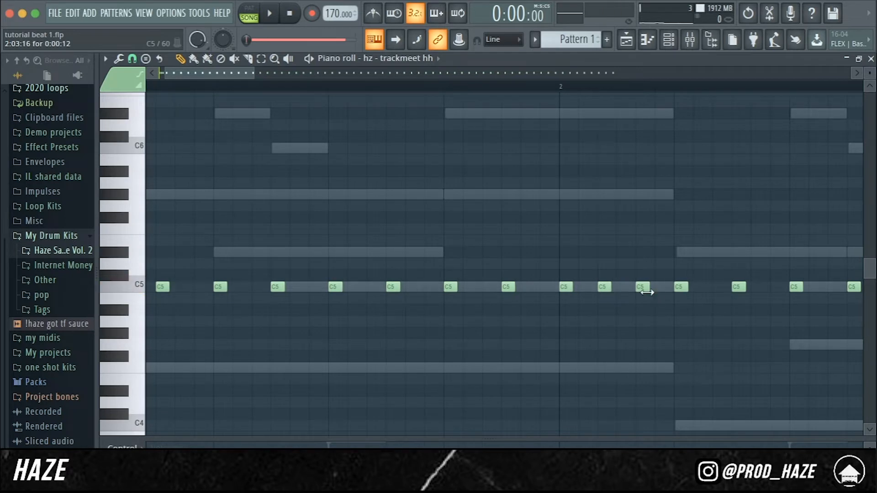
scroll(594, 297, "down", 1)
key("space")
scroll(569, 299, "down", 2)
key("space")
- Set the snap to 1/2 step, fill in a C5 hi-hat roll in the second half of bar 2 and audition it
scroll(524, 301, "up", 2)
left_click(132, 58)
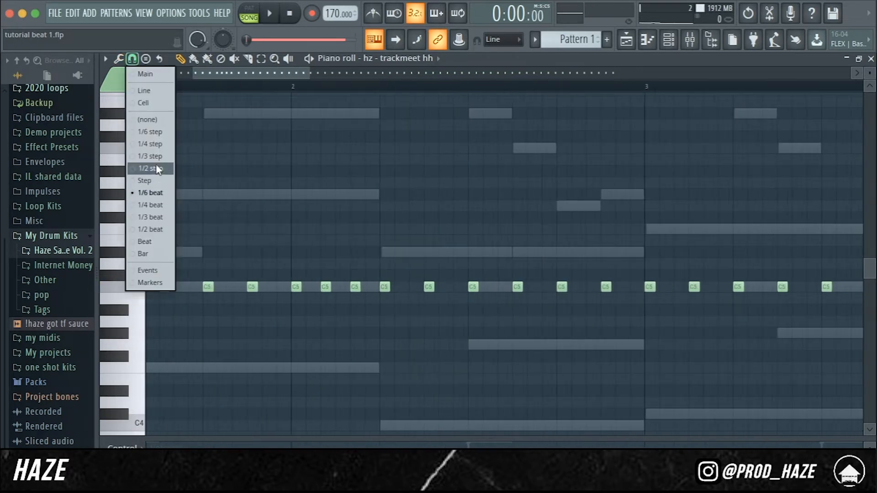
left_click(156, 164)
left_click(552, 291)
key("space")
scroll(562, 301, "down", 2)
scroll(268, 292, "up", 1)
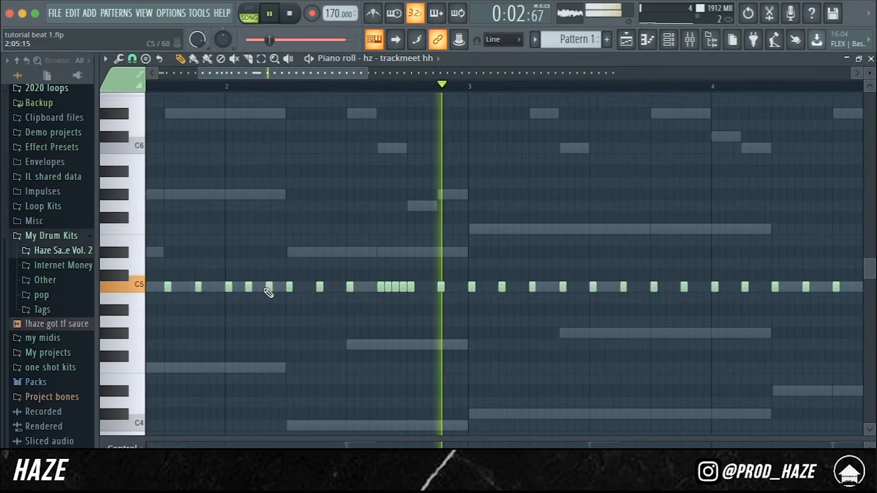
key("space")
- Replace the triplet roll at the start of bar 2 with a regular C5 hit, add one extra half-beat-offset hit before the bar's roll and audition it
right_click(268, 291)
scroll(254, 290, "up", 2)
left_click(266, 291)
key("space")
scroll(316, 291, "down", 1)
left_click(371, 289)
scroll(450, 311, "right", 3)
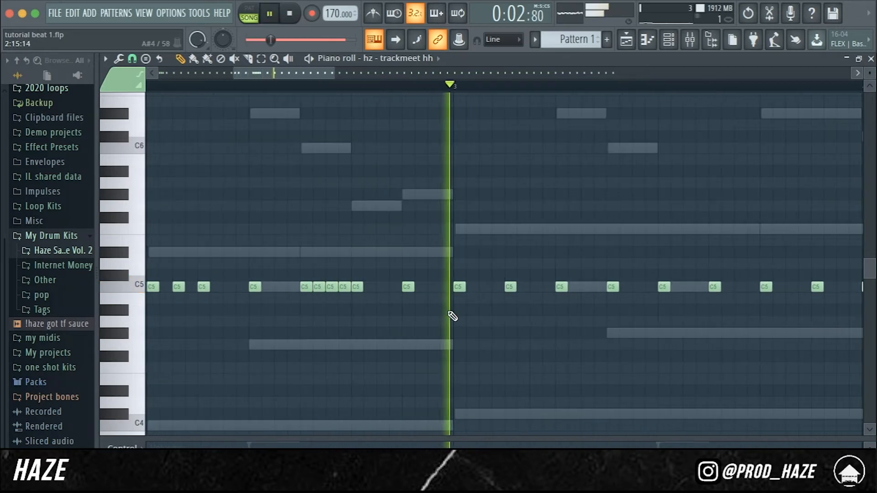
key("space")
- Set the snap to 1/6 beat, build a C5 triplet hi-hat roll at the start of bar 3 and audition it
scroll(448, 302, "up", 1)
left_click(132, 59)
left_click(162, 192)
left_click(446, 287)
left_click_drag(464, 287, 481, 286)
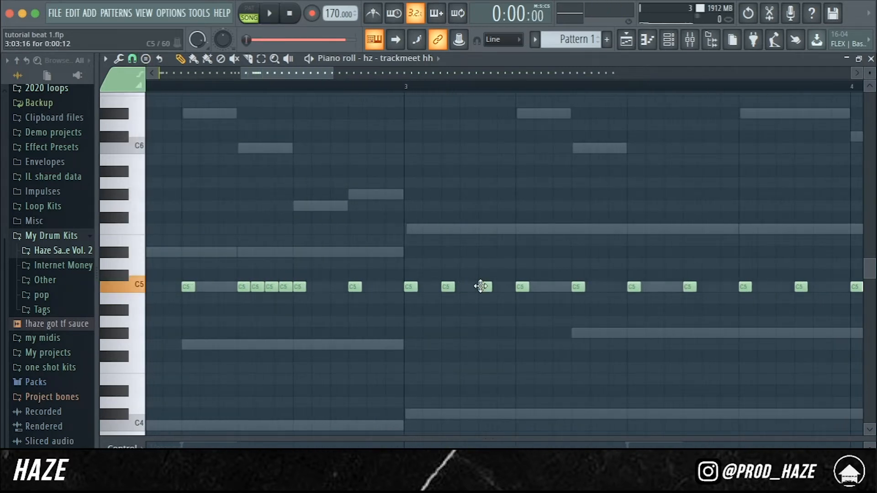
key("space")
scroll(482, 286, "down", 2)
scroll(457, 299, "right", 3)
scroll(427, 313, "up", 1)
scroll(402, 309, "right", 3)
key("space")
- Add two extra C5 notes in the second half of bar 3 to form a quicker triplet roll and audition it
scroll(374, 301, "up", 2)
left_click(342, 297)
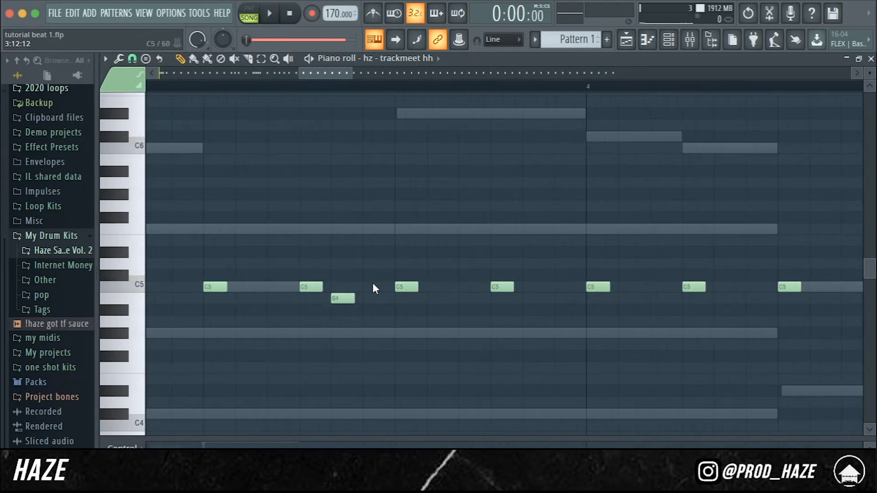
left_click(373, 287)
key("space")
scroll(374, 281, "down", 2)
key("space")
left_click(252, 88)
key("space")
scroll(415, 197, "down", 2)
scroll(402, 256, "right", 3)
key("space")
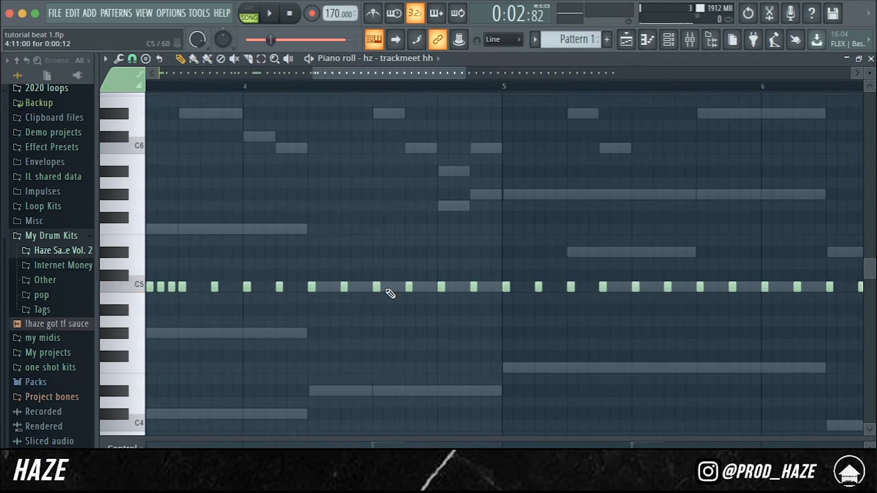
- Set the snap to 1/2 step, add extra C5 hi-hat notes at the start and around the middle of bar 4 and audition them
left_click(132, 59)
left_click(155, 169)
scroll(272, 303, "up", 1)
key("space")
scroll(284, 196, "down", 2)
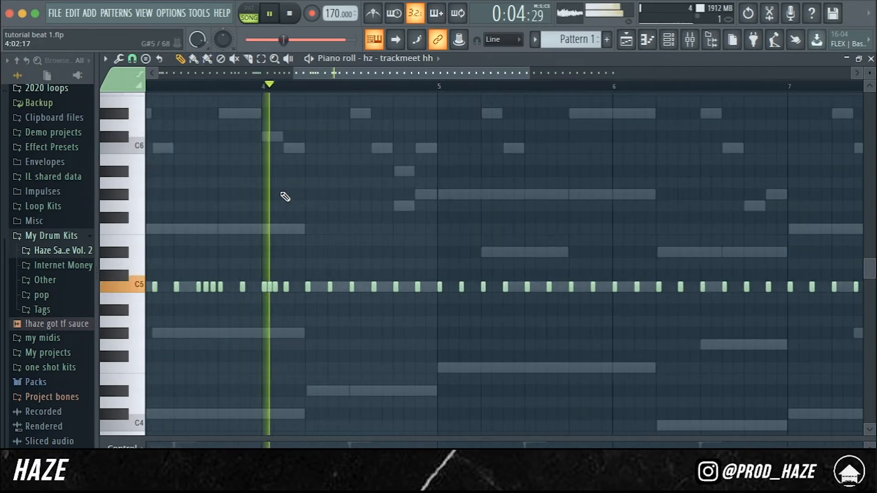
key("space")
scroll(385, 315, "up", 3)
key("space")
scroll(361, 295, "down", 3)
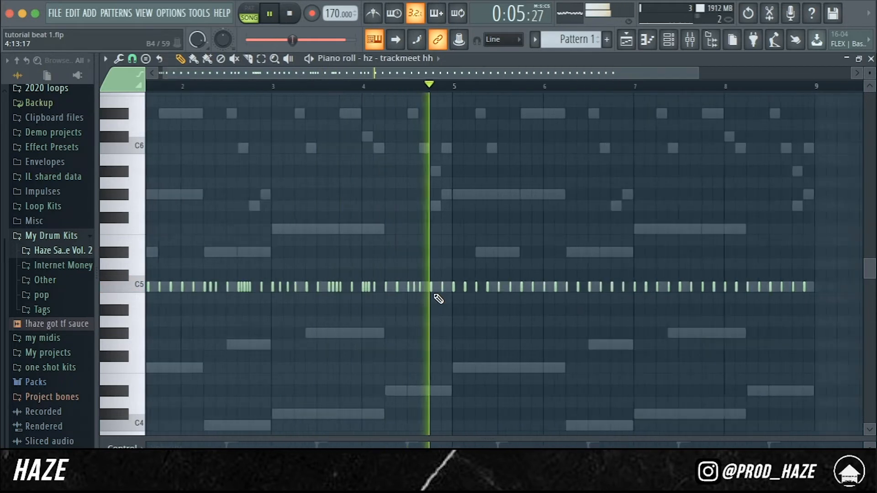
key("space")
- Delete the hi-hat notes in bars 5 to 8 and duplicate the pattern from bars 1 to 4 into their place
scroll(414, 246, "down", 1)
left_click_drag(414, 248, 763, 364)
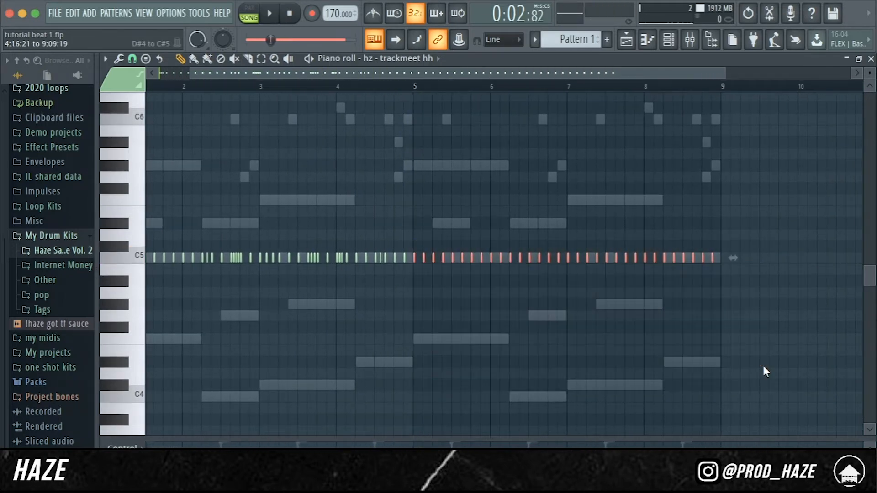
key("Delete")
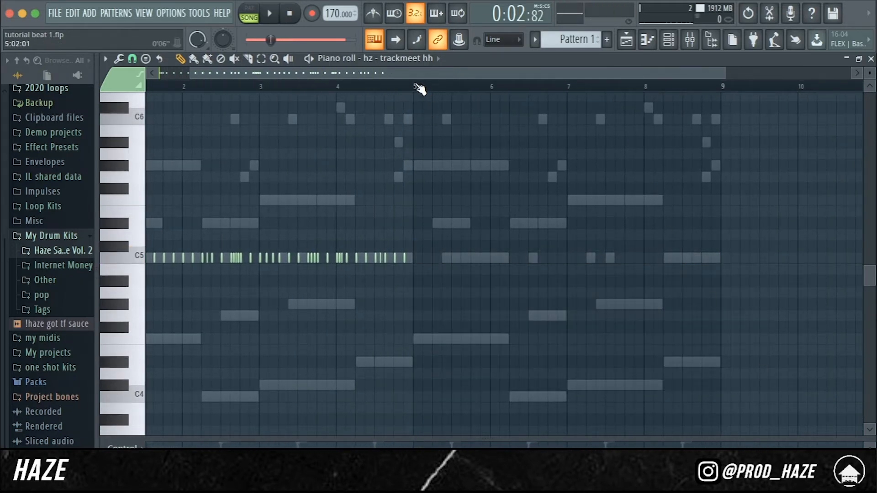
left_click_drag(419, 89, 82, 107)
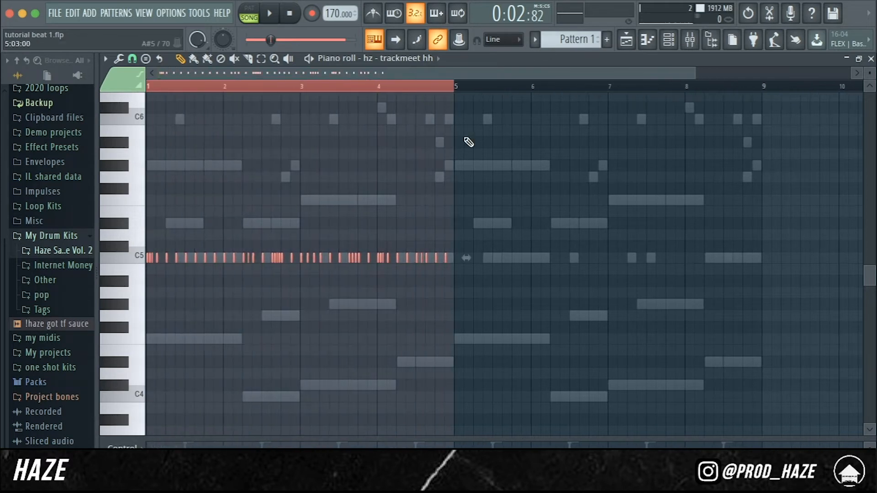
scroll(472, 141, "up", 3)
key("ctrl+b")
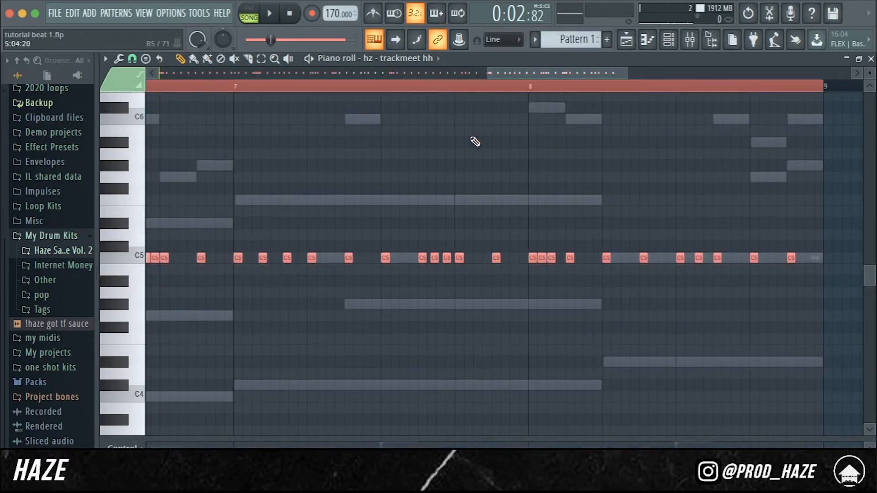
- Close the piano roll, play the beat and move the Pattern 1 audio channel to the top of the channel rack
key("F7")
left_click(291, 16)
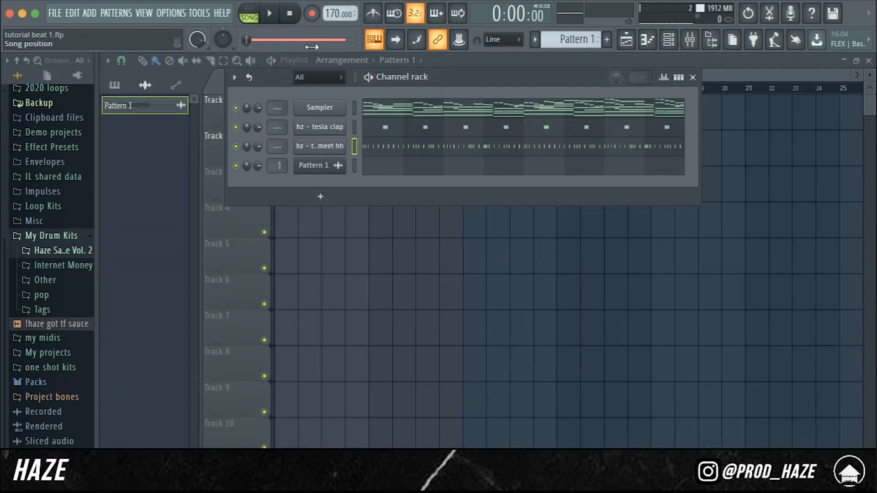
key("space")
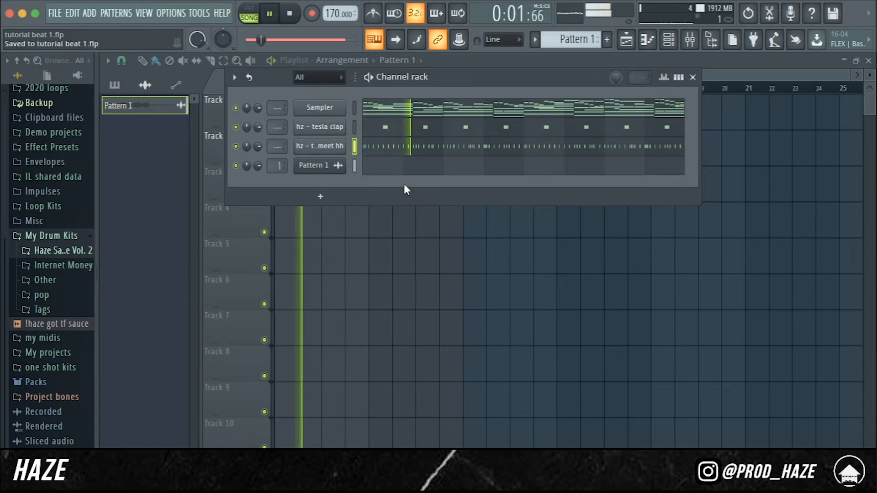
left_click(355, 166)
key("alt+Down")
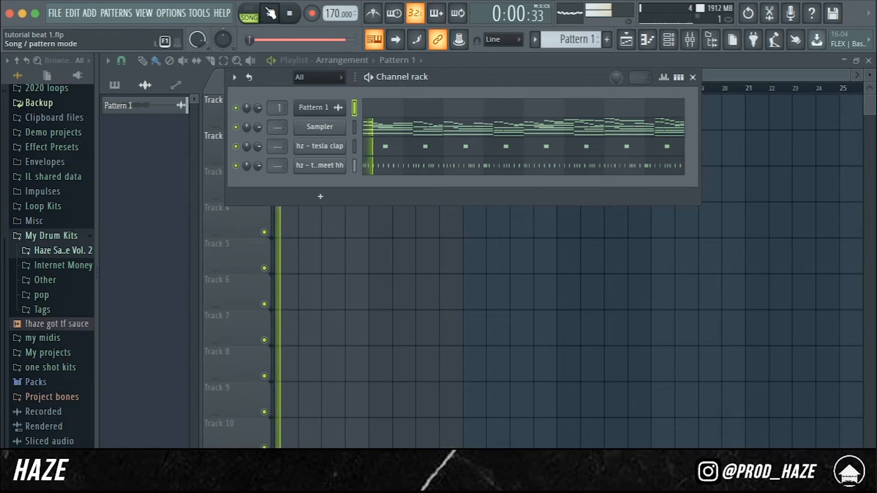
left_click(290, 15)
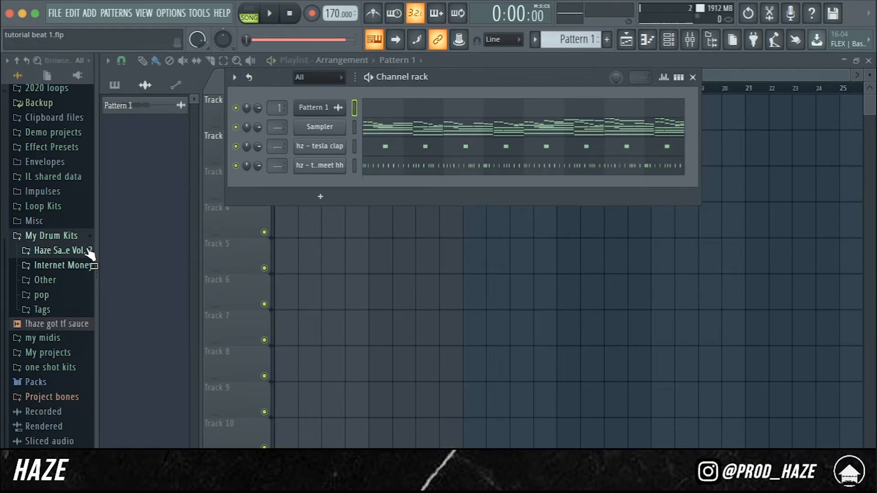
- Open the piano mixer track and load Fruity Parametric EQ 2 into effect slot 4
double_click(272, 107)
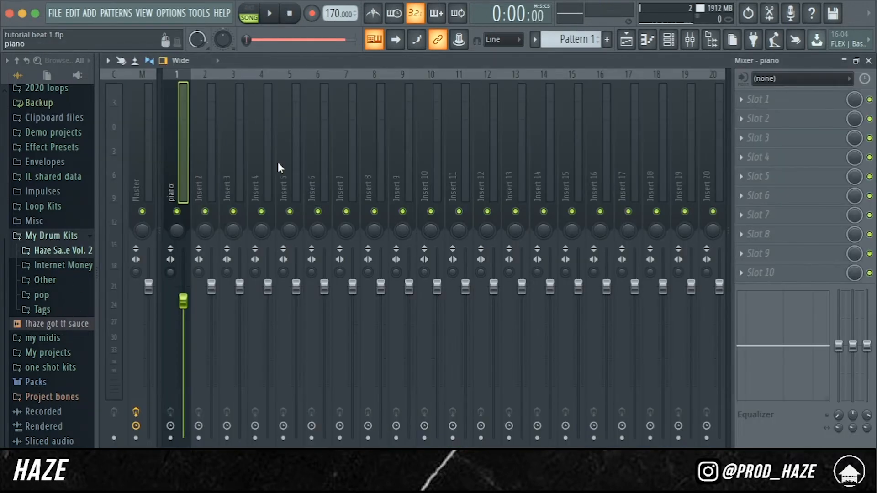
left_click(756, 164)
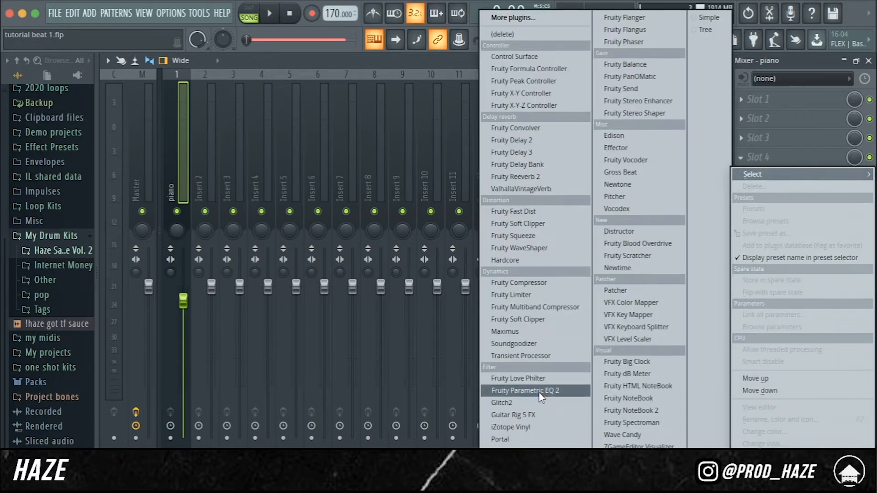
left_click(515, 389)
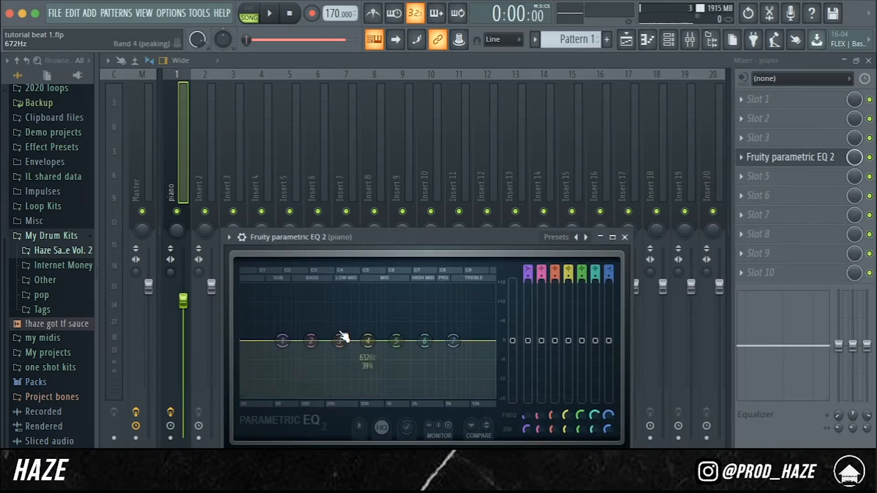
- With the beat playing, set EQ band 1 to order Steep 8, pull it down to cut the piano's lows and close the mixer
key("space")
right_click(281, 342)
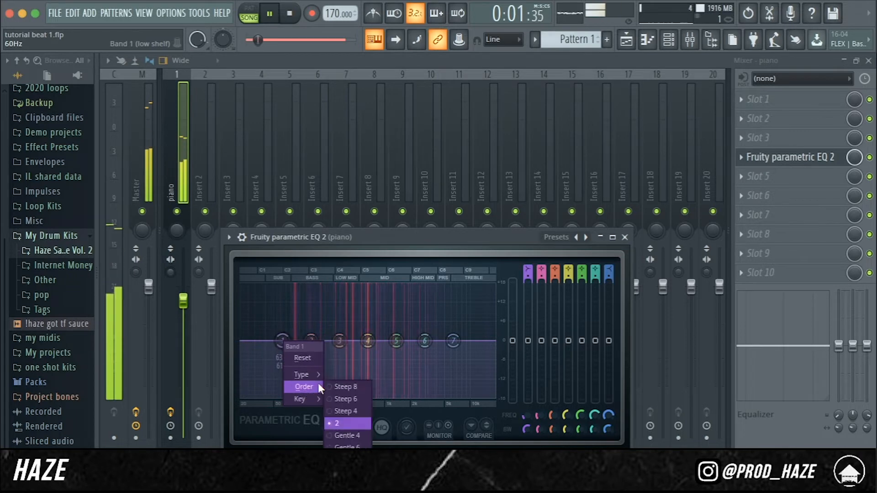
left_click(331, 385)
left_click_drag(282, 341, 327, 401)
key("Escape")
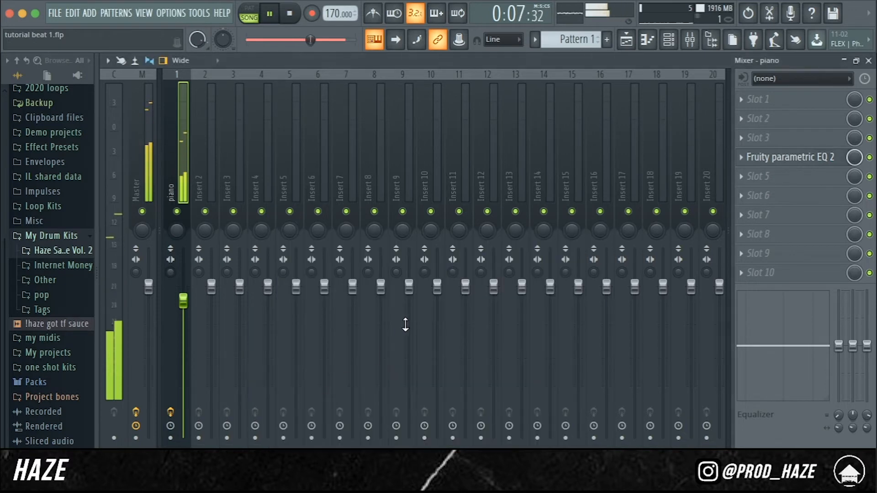
left_click(289, 13)
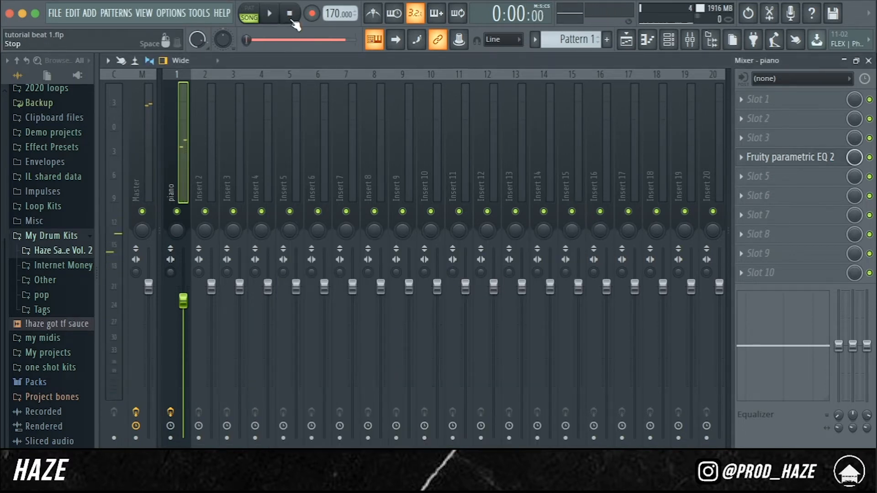
key("F9")
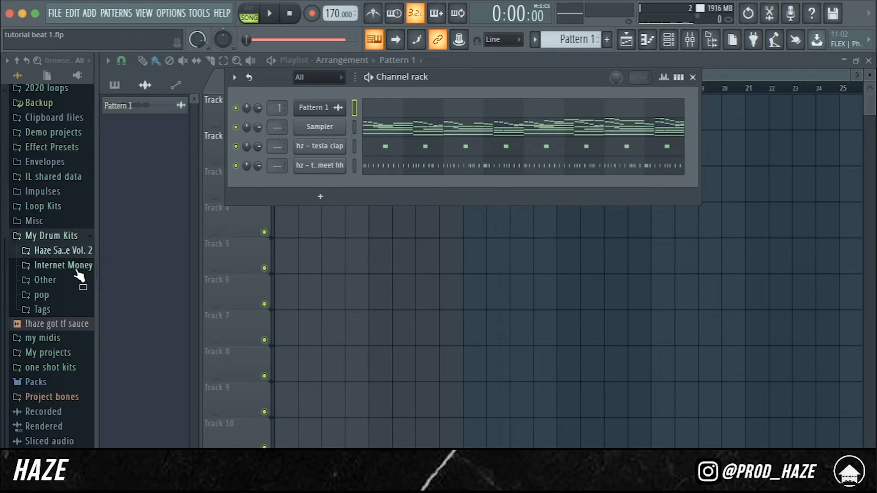
- Add the hz - juice 808 sample from the Haze Sauce Vol. 2 kit to the channel rack and make it cut itself
left_click(72, 250)
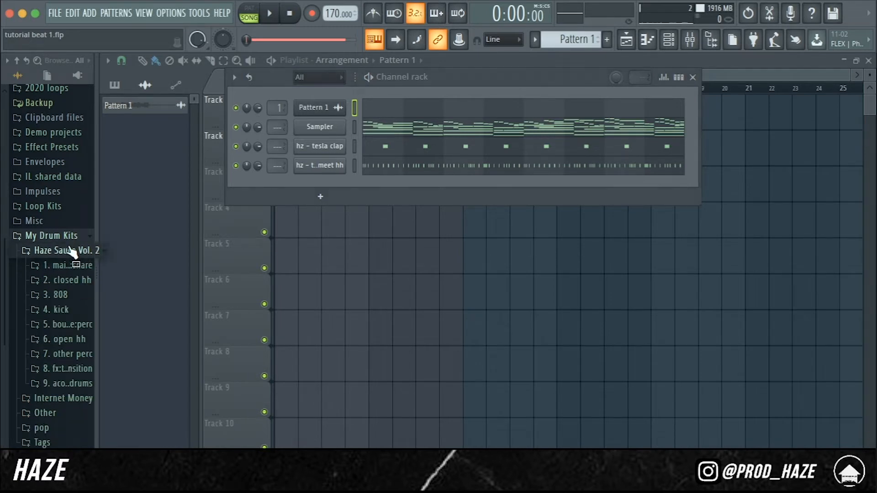
left_click(84, 295)
scroll(64, 349, "down", 3)
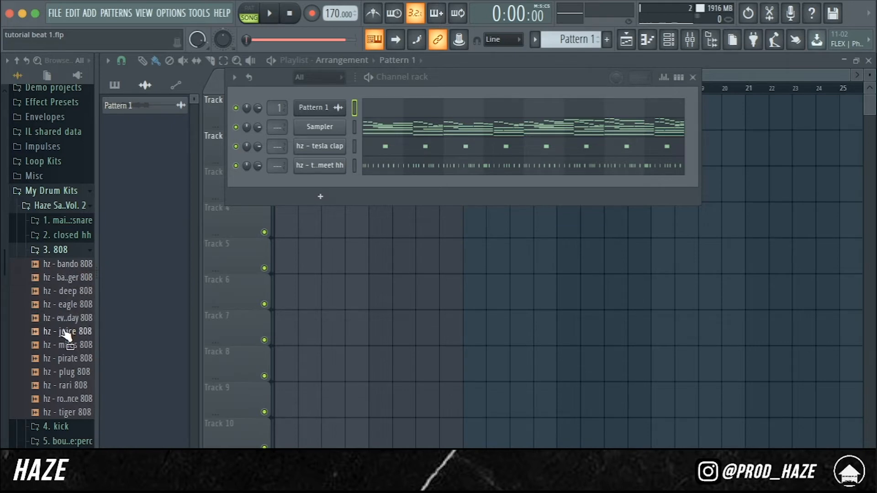
left_click_drag(61, 332, 329, 179)
right_click(320, 191)
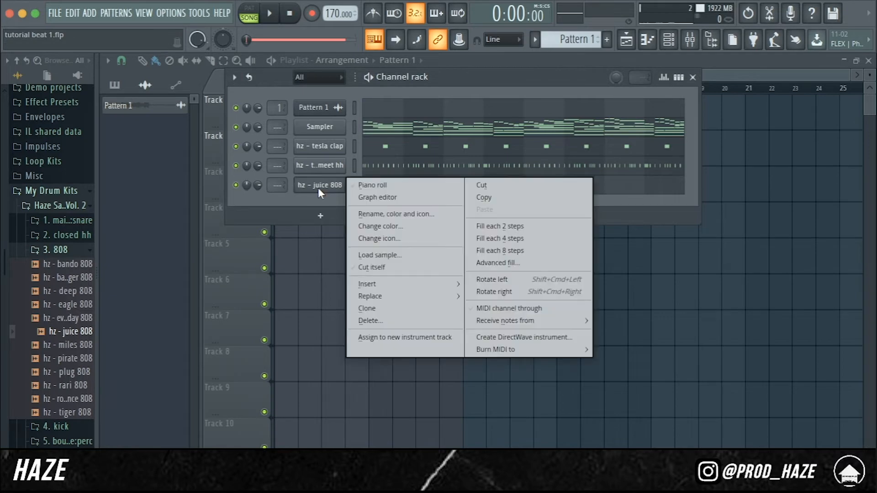
left_click(363, 264)
- Enable the juice 808's volume envelope with hold raised and attack, decay, sustain and release at minimum, and test the sound
left_click(328, 184)
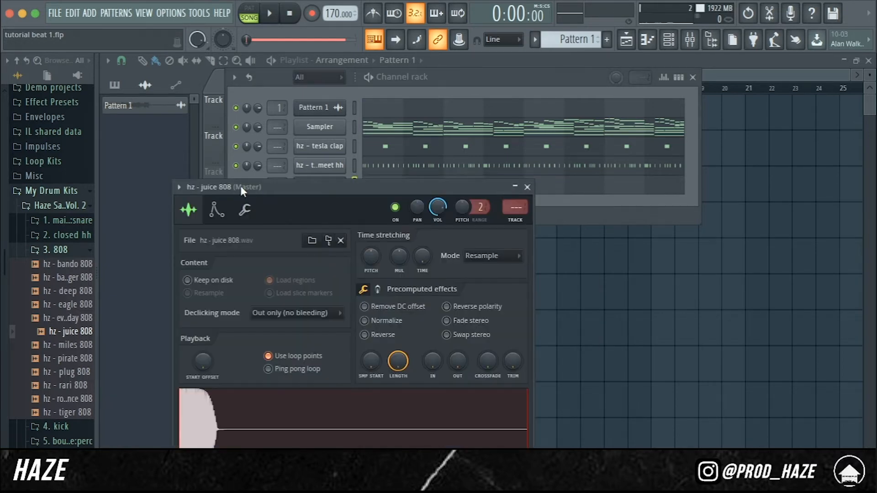
left_click(214, 210)
left_click_drag(206, 333, 209, 334)
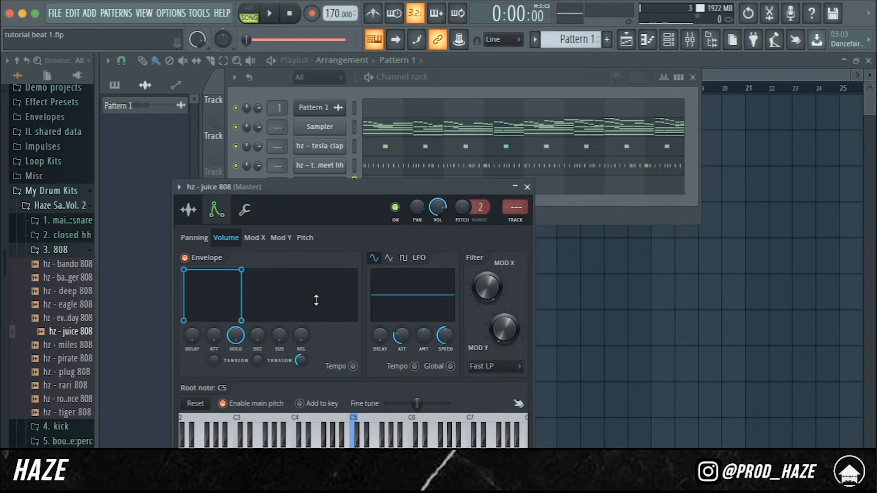
key("z")
key("z")
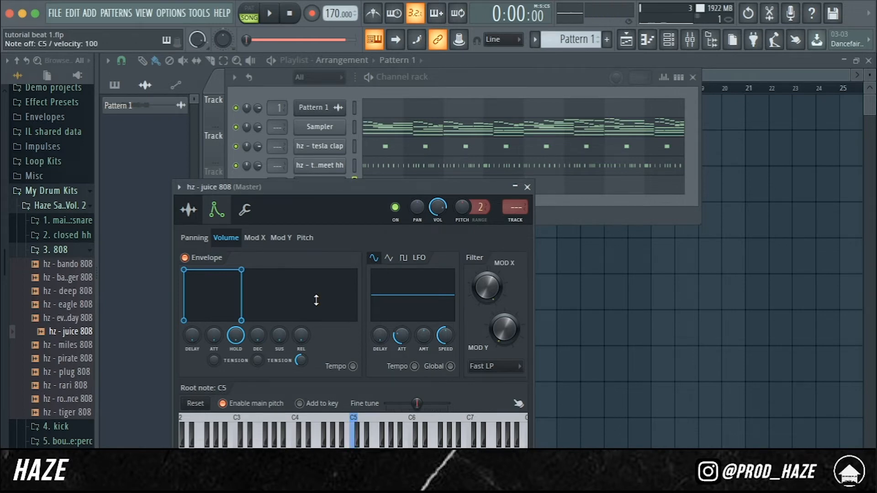
key("Escape")
- Open the juice 808's piano roll, set the snap to 1/2 beat, place two consecutive six-step F5 notes from the start of bar 1 and audition them
left_click(388, 191)
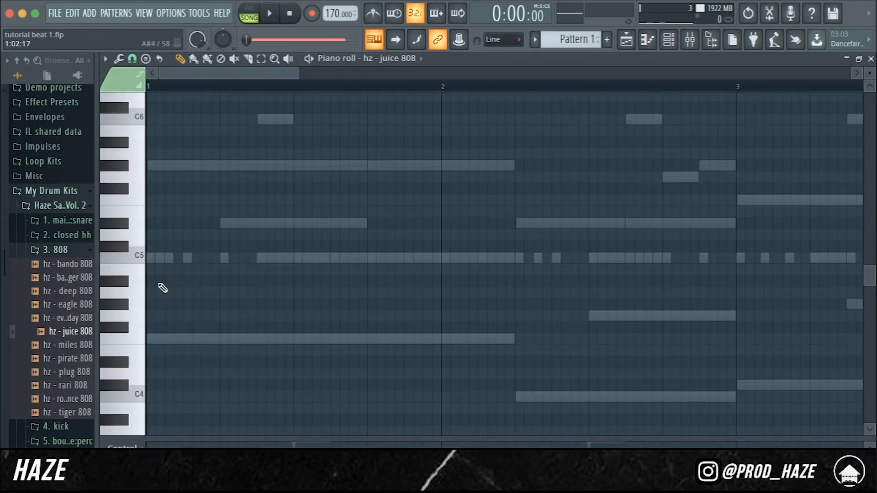
scroll(157, 215, "up", 2)
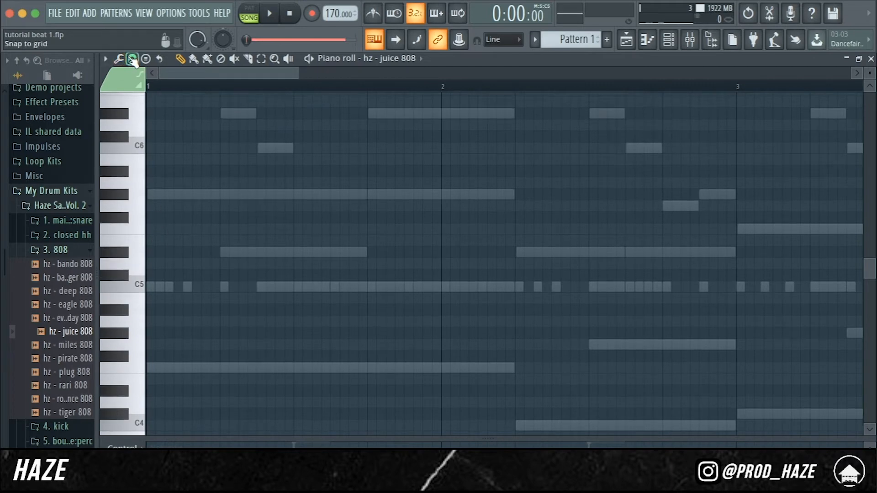
left_click(133, 59)
left_click(162, 229)
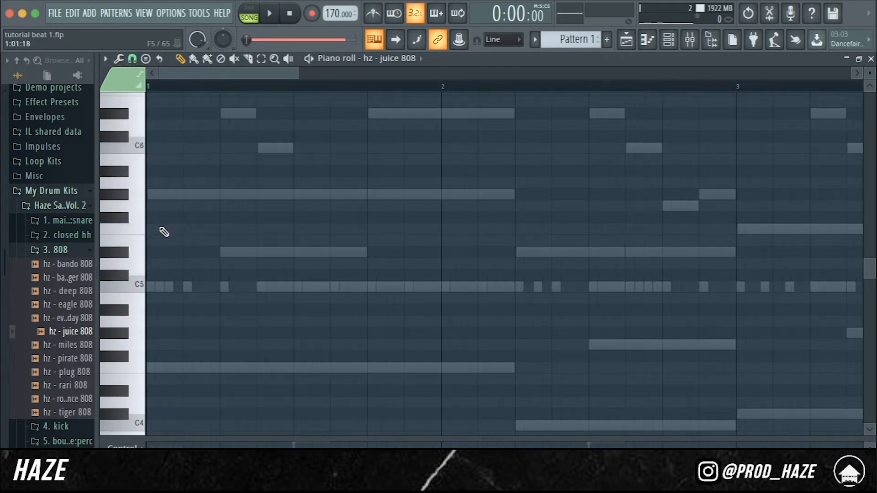
left_click_drag(179, 228, 253, 229)
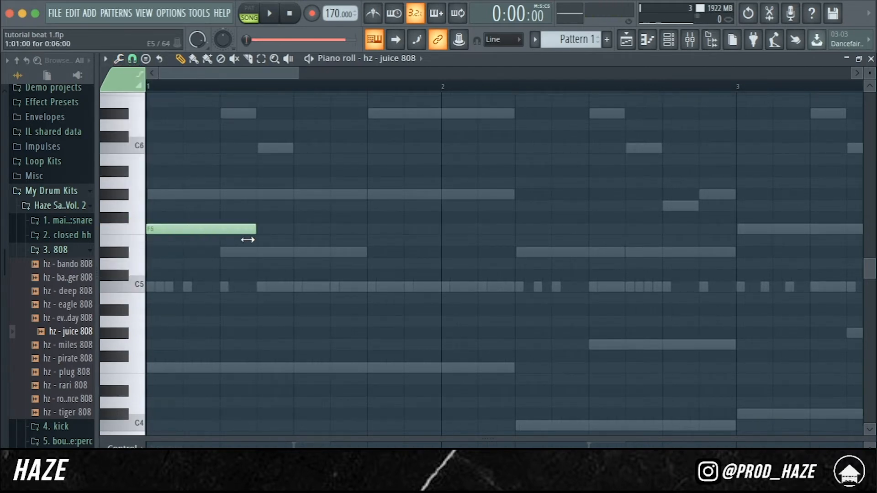
left_click(263, 233)
scroll(306, 278, "down", 3)
key("space")
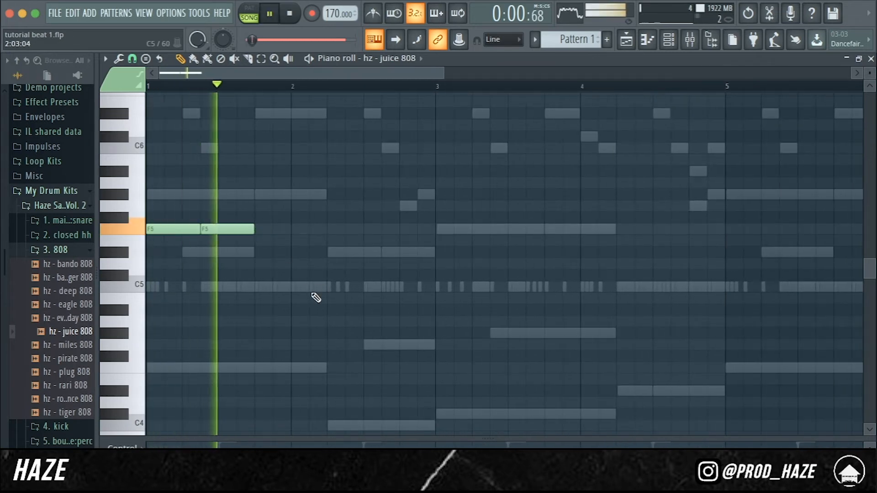
key("space")
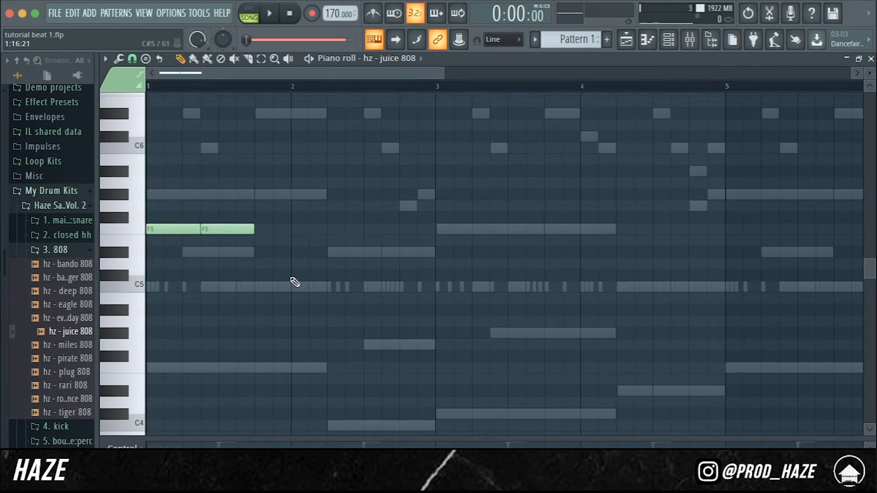
- Place a six-step C#5 note at step 5 of bar 2, raise all the 808 notes two octaves and start playback
left_click(295, 276)
left_click_drag(320, 275, 346, 273)
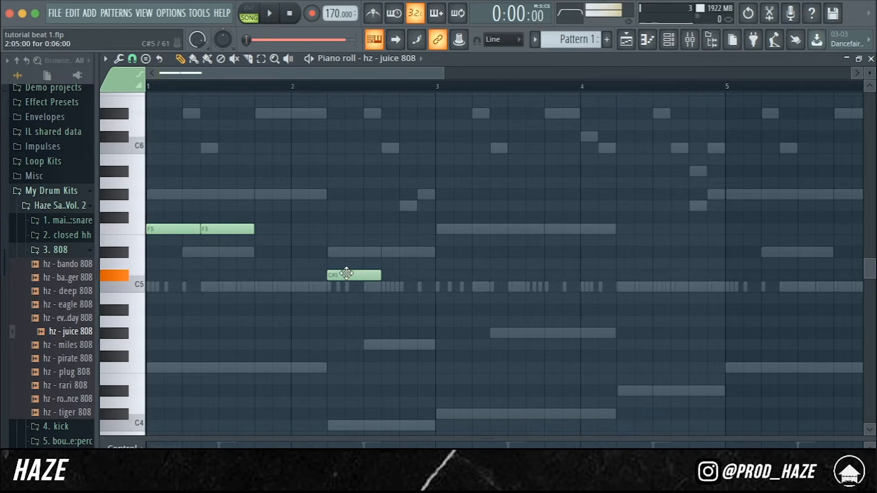
key("super+Up")
key("super+Up")
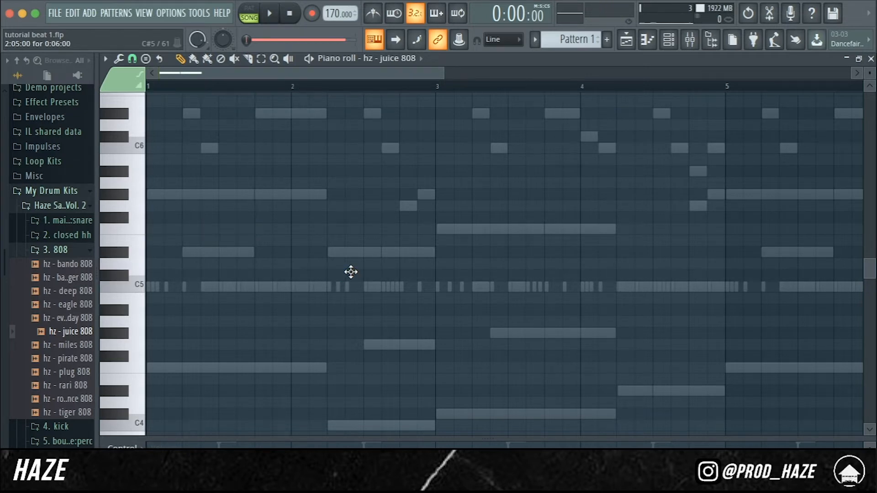
scroll(351, 271, "up", 6)
scroll(351, 271, "down", 3)
key("space")
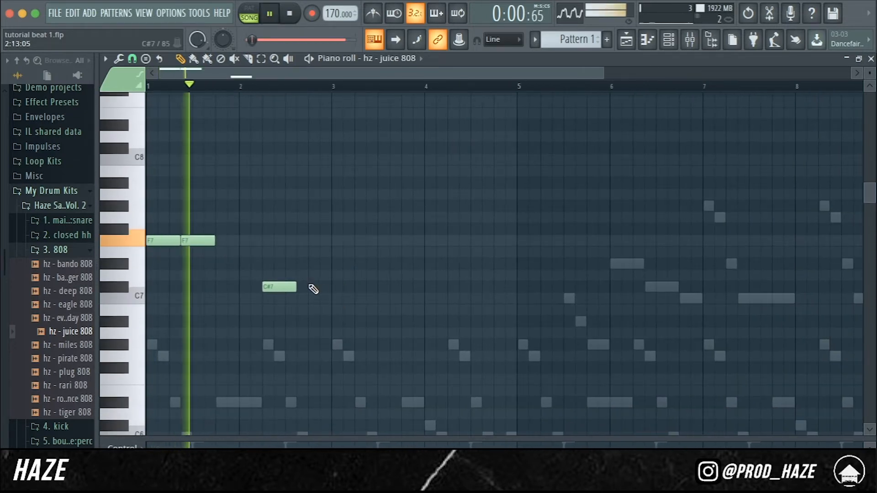
- Add a second six-step note directly after the one in bar 2, lower both to C7 and audition them
left_click(306, 288)
key("space")
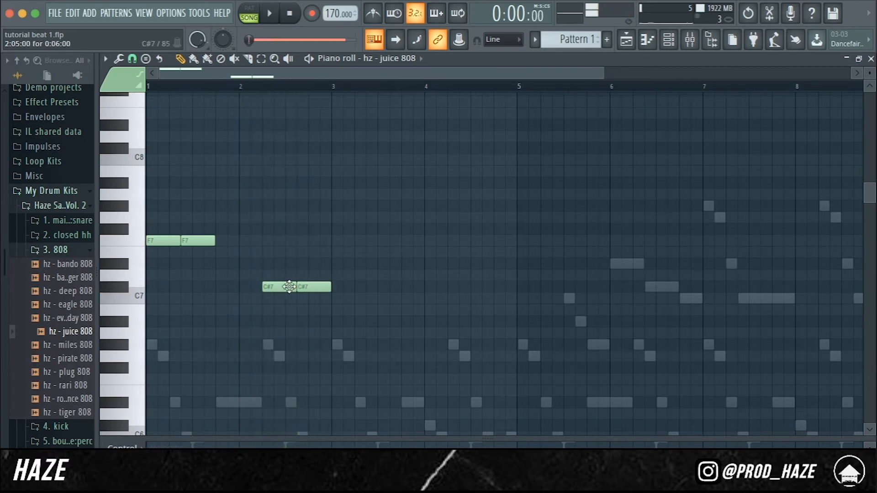
left_click_drag(263, 284, 263, 296)
mouse_move(317, 287)
left_mouse_down()
mouse_move(307, 298)
mouse_move(317, 297)
left_mouse_up()
scroll(317, 296, "up", 2)
key("space")
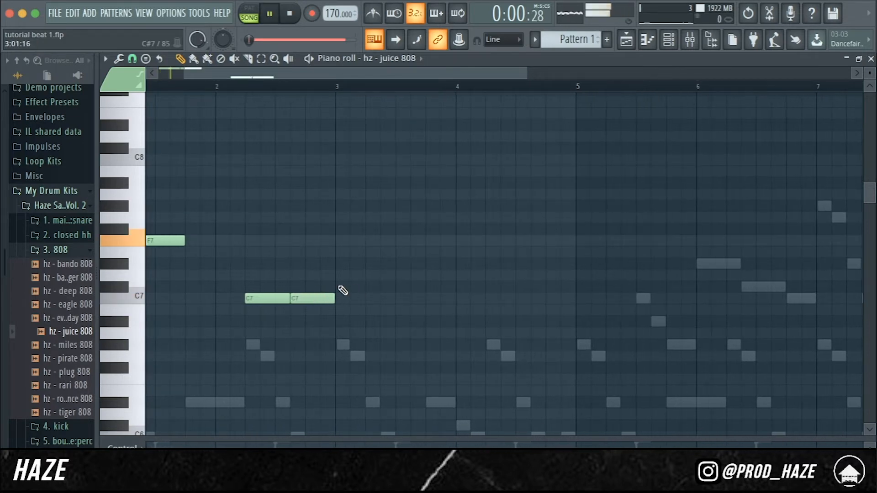
- Add a six-step C#7 at the start of bar 3, a two-step C#7 at step 13 and a six-step C#7 at step 15, and audition them
left_click(342, 286)
left_click(390, 288)
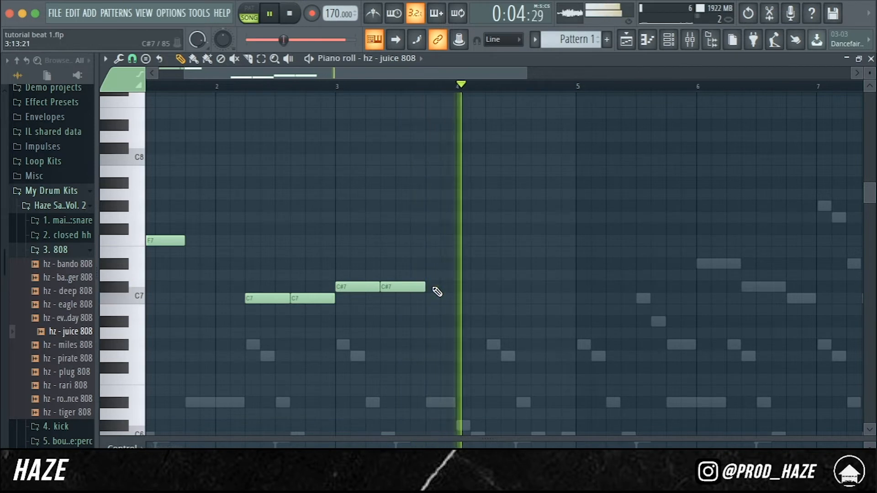
key("space")
left_click_drag(416, 284, 460, 287)
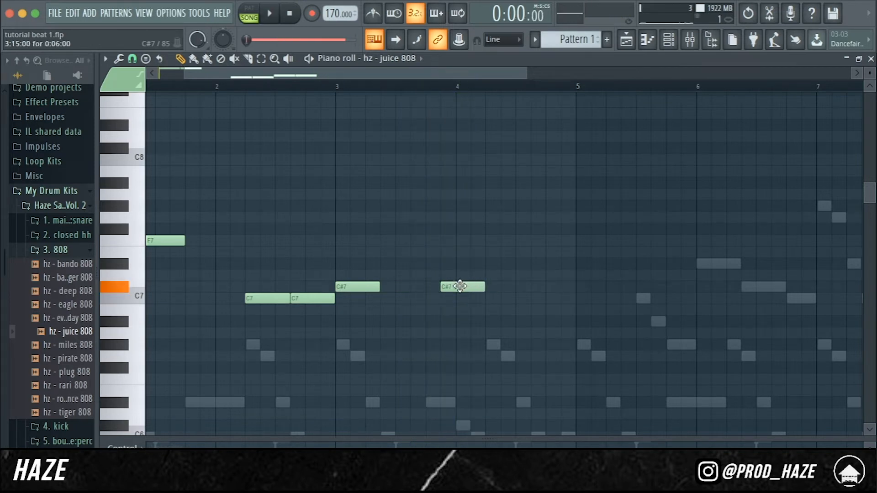
left_click(430, 287)
left_click(338, 87)
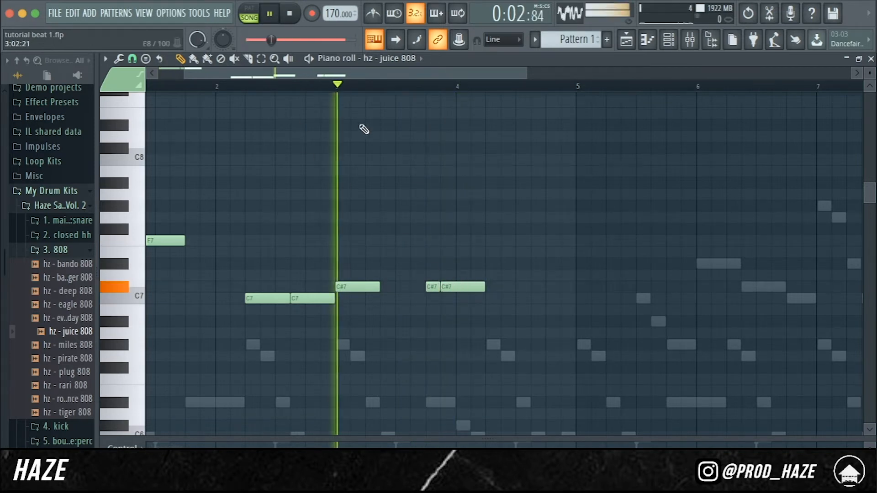
key("space")
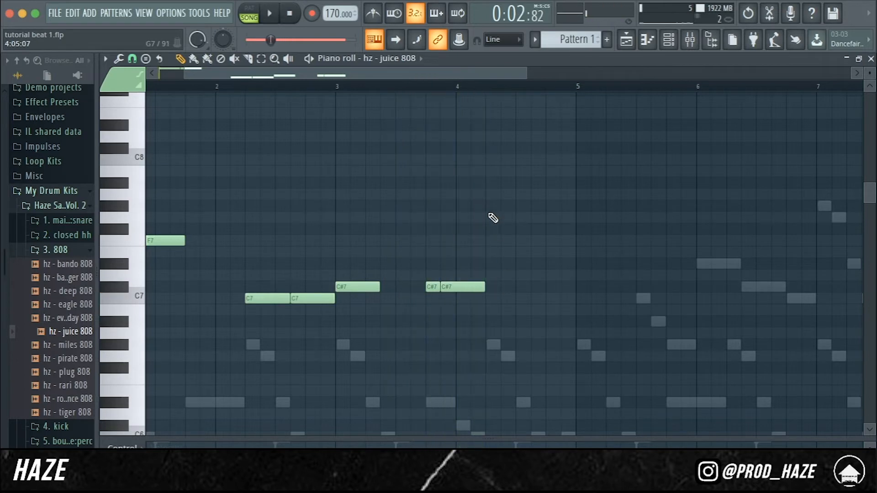
- Add G#7 notes of six, four and two steps from step 5 of bar 4, and apply legato to close the gaps between notes
left_click(488, 215)
left_click_drag(488, 215, 489, 205)
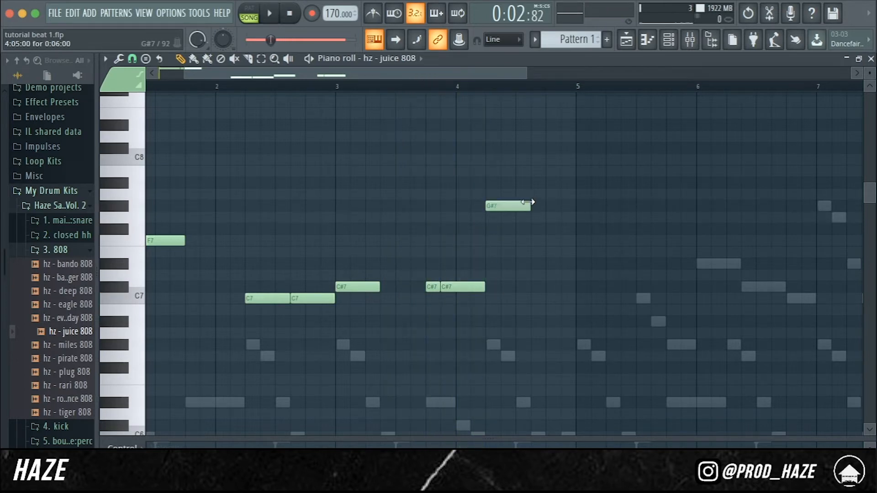
left_click(534, 205)
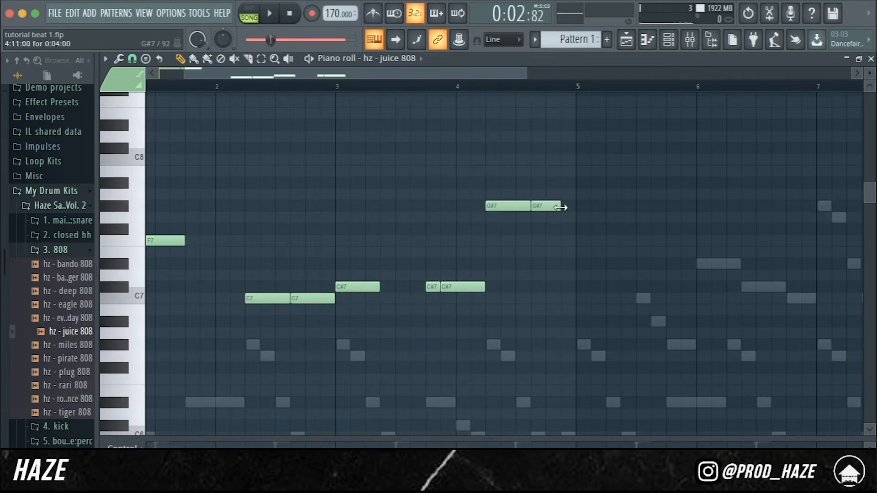
left_click_drag(586, 206, 561, 211)
key("ctrl+l")
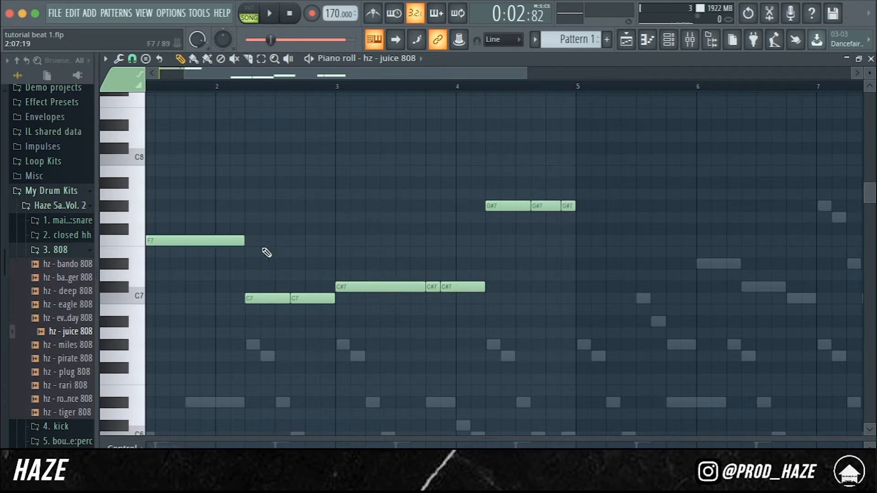
- Lower the whole 808 line two octaves and play back the four bars
key("ctrl+Down")
key("ctrl+Down")
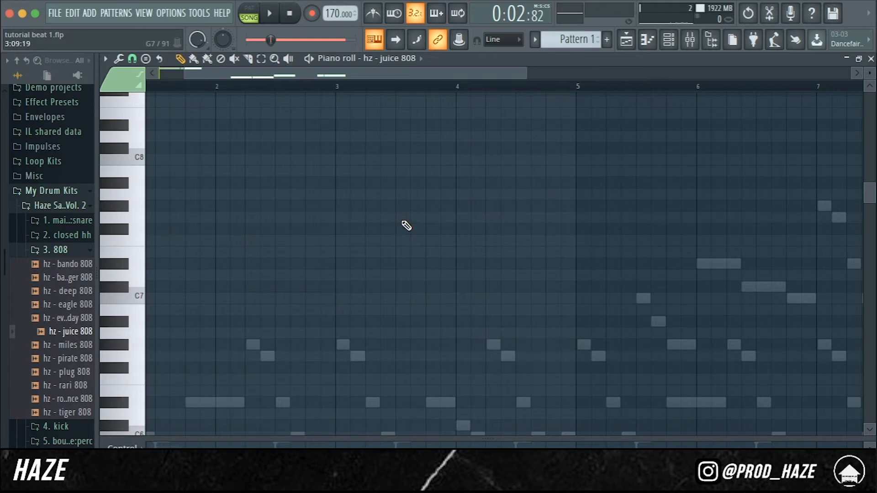
scroll(406, 226, "down", 8)
scroll(405, 226, "down", 3)
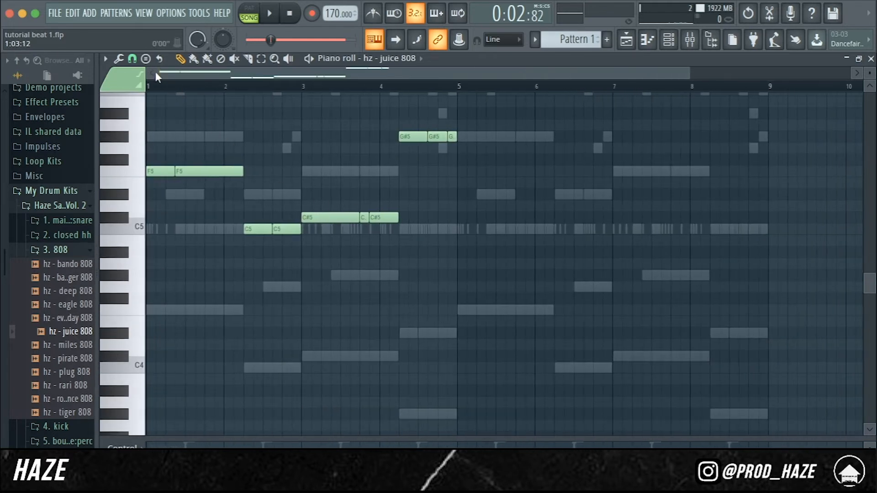
key("space")
scroll(466, 288, "down", 2)
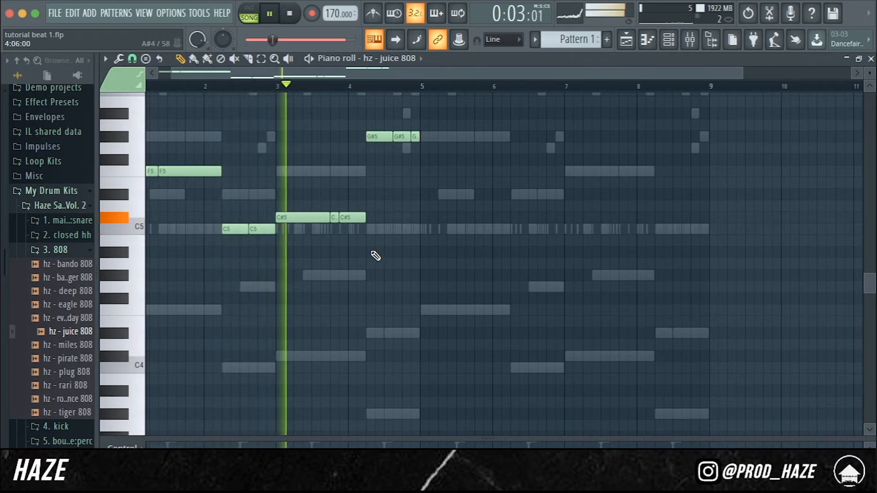
scroll(374, 254, "up", 2)
scroll(375, 255, "up", 3)
scroll(412, 254, "up", 1)
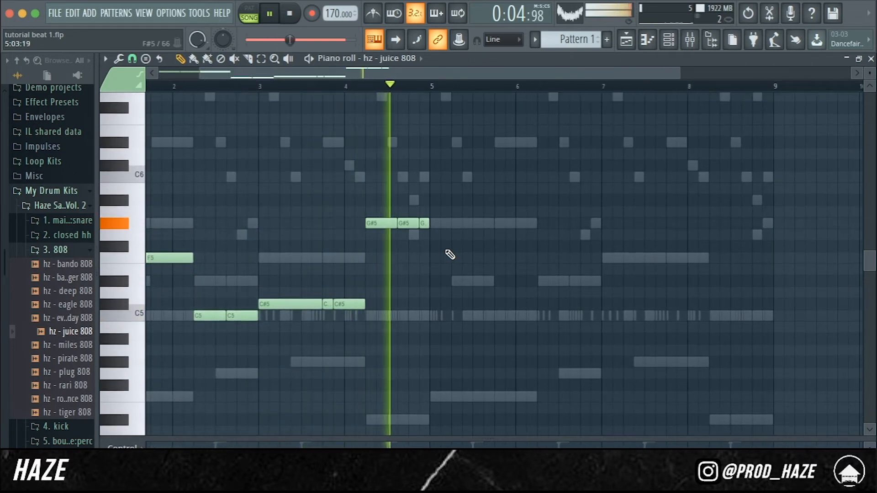
- Stop playback and duplicate the four-bar 808 line into bars 5 to 8
key("space")
key("ctrl+b")
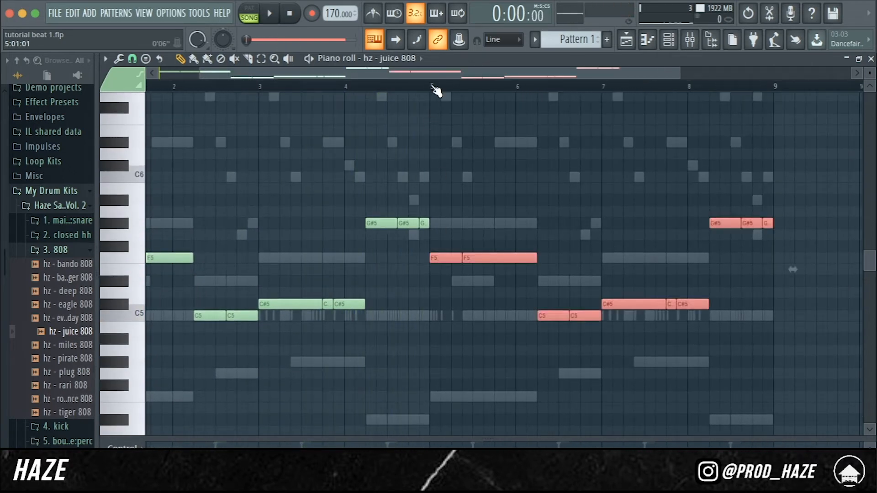
key("ctrl+d")
- Shorten the second F5 in bar 5 to six steps, add a third F5 after it reaching the next C5, and audition the change
scroll(531, 288, "up", 2)
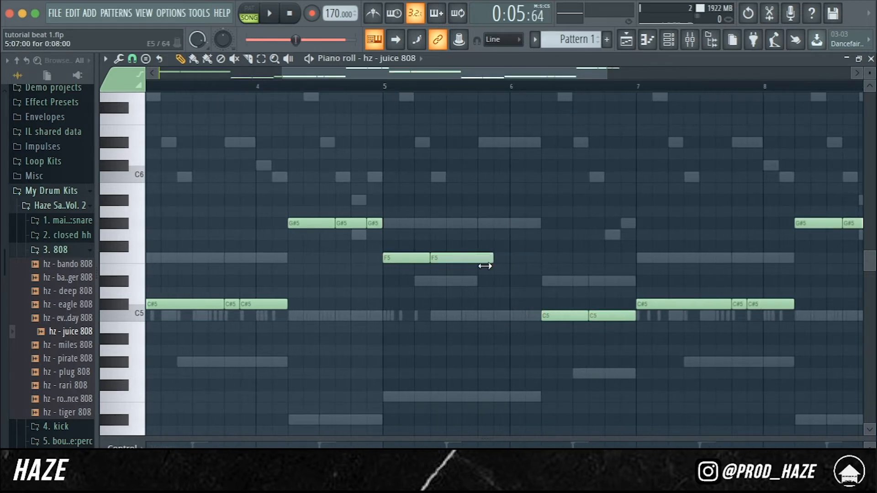
left_click_drag(485, 266, 479, 265)
left_click(484, 259)
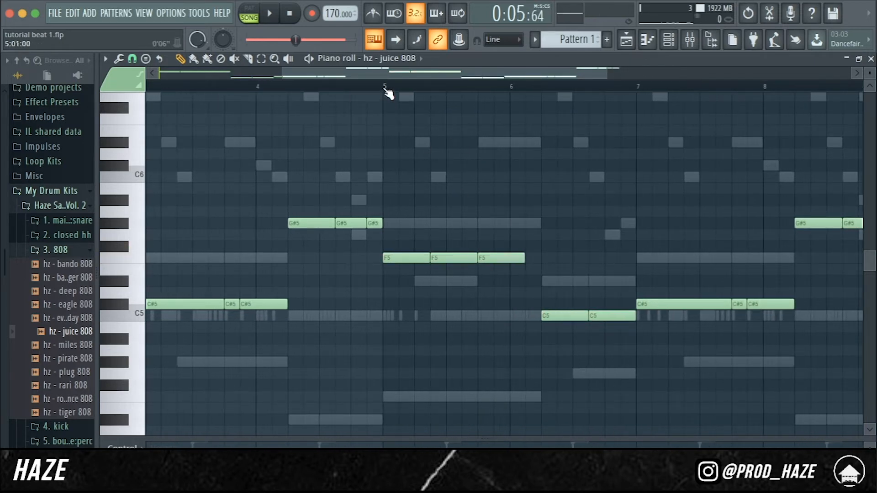
key("space")
scroll(558, 306, "up", 1)
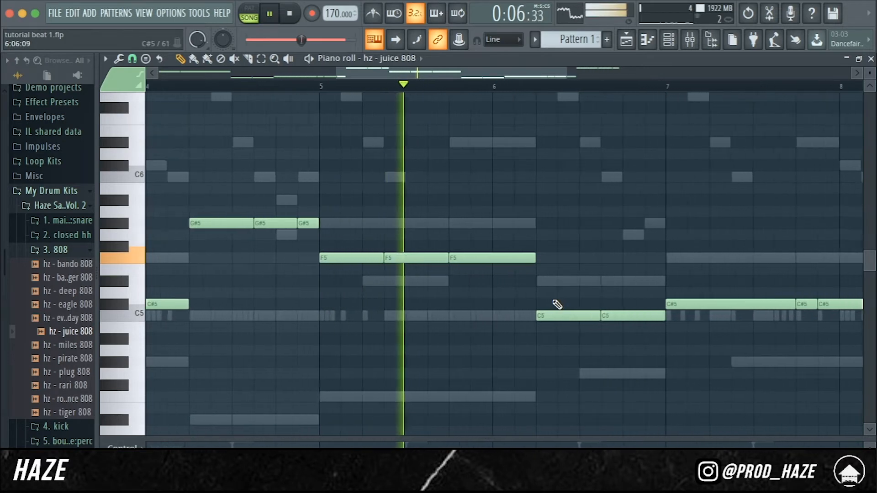
scroll(558, 306, "down", 2)
scroll(584, 307, "right", 2)
key("space")
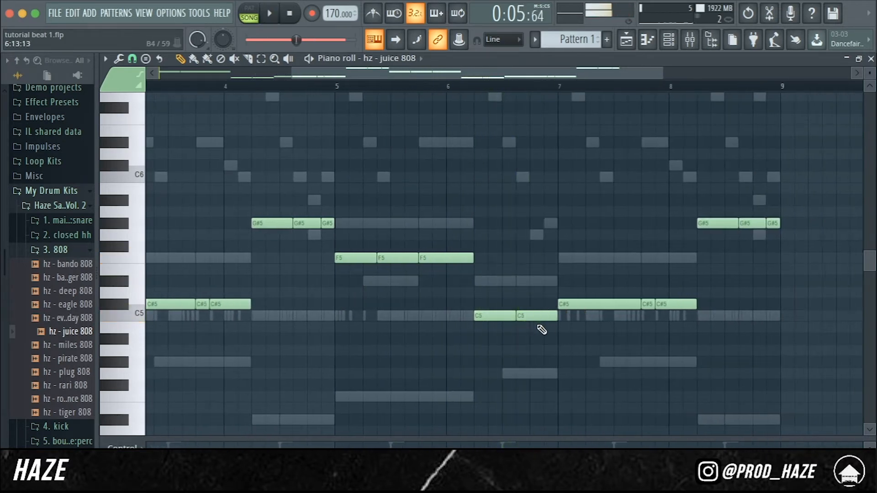
- Raise the second C5 note in bar 6 an octave to C6 and audition it
left_click_drag(539, 326, 534, 303)
key("super+Up")
key("space")
key("ctrl+d")
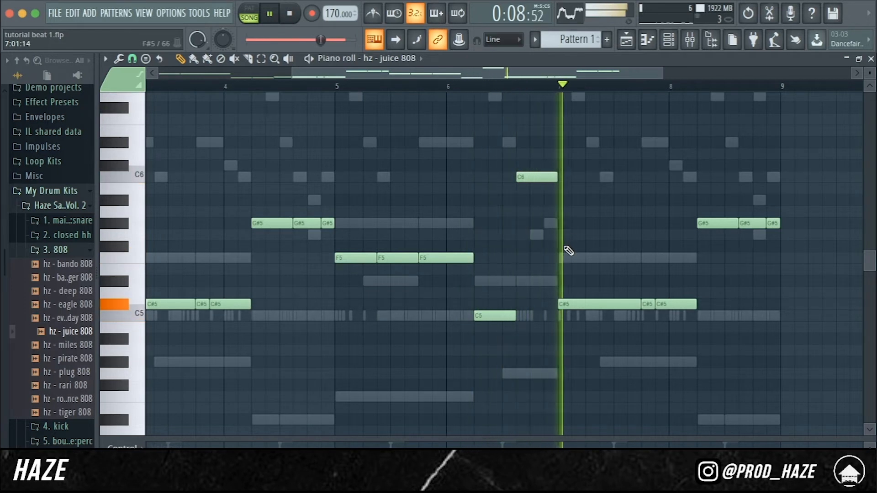
key("space")
- Shorten the first C#5 in bar 7 to six steps, place a six-step C#6 directly after it and play from bar 7
scroll(652, 322, "up", 1)
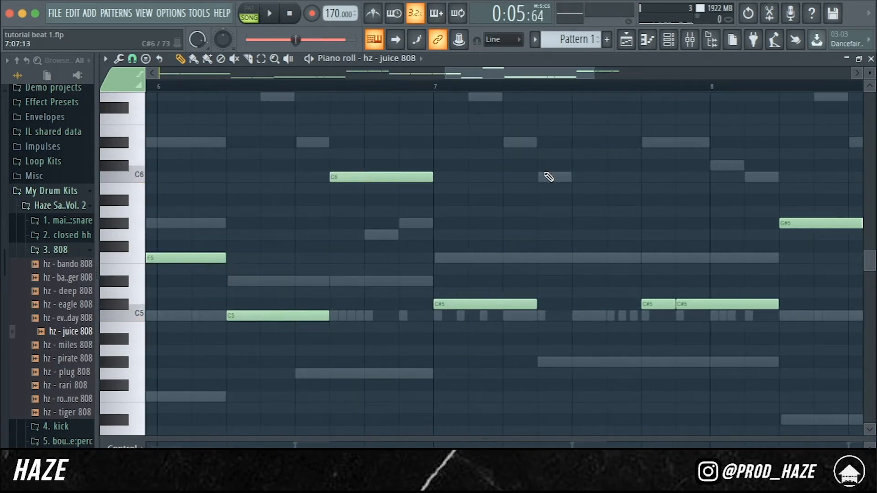
mouse_move(574, 154)
left_mouse_down()
mouse_move(517, 132)
mouse_move(524, 166)
left_mouse_up()
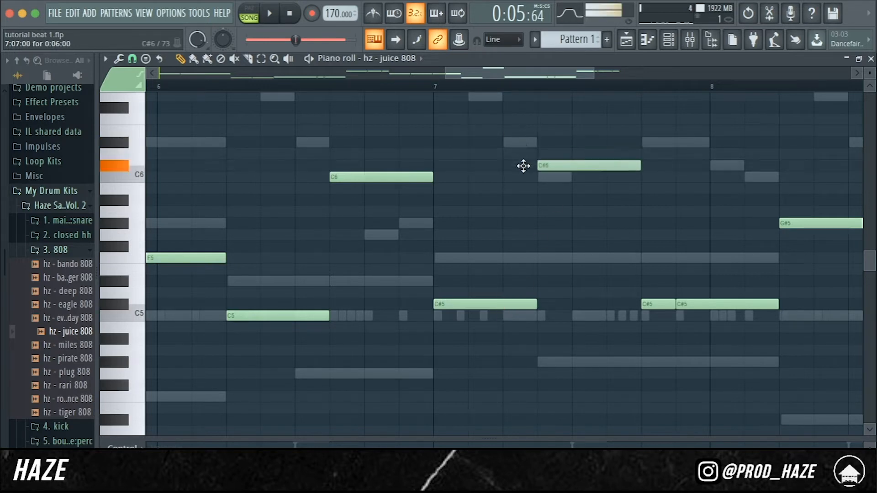
left_click(436, 88)
key("space")
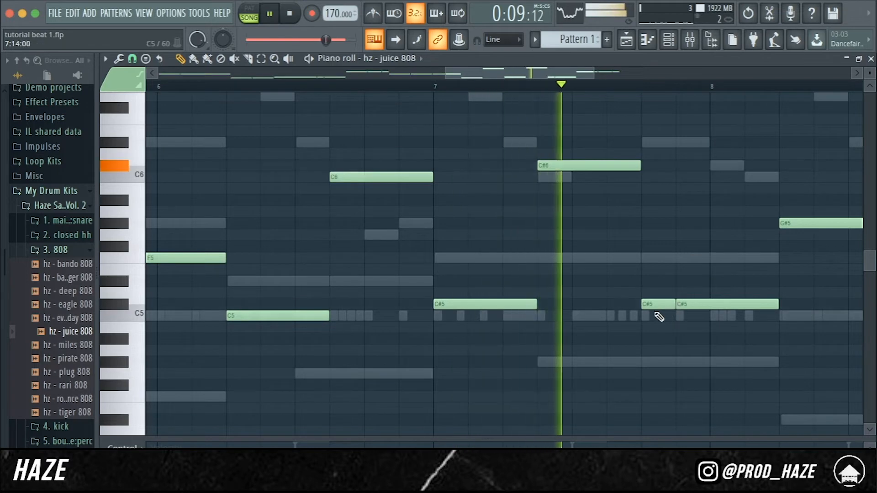
- Raise the short C#5 note at step 13 of bar 7 to G#5 and play the ending back
key("space")
left_click_drag(656, 305, 656, 224)
key("space")
scroll(681, 258, "down", 5)
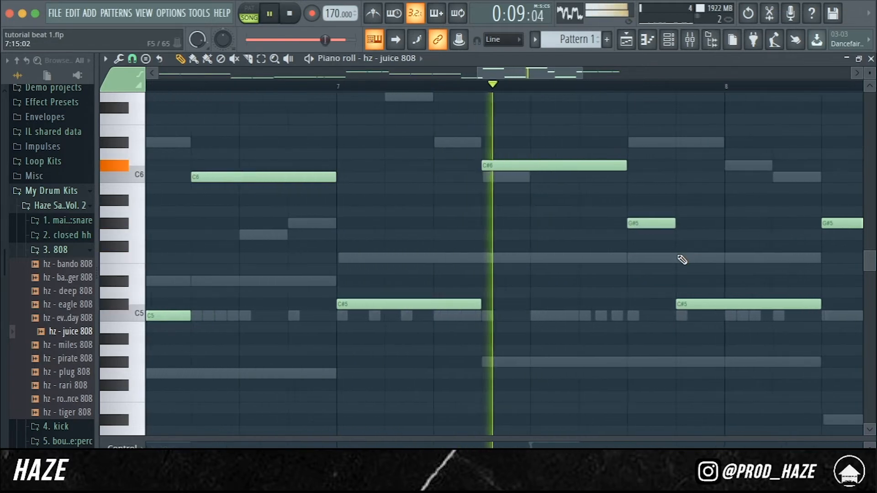
scroll(489, 254, "up", 5)
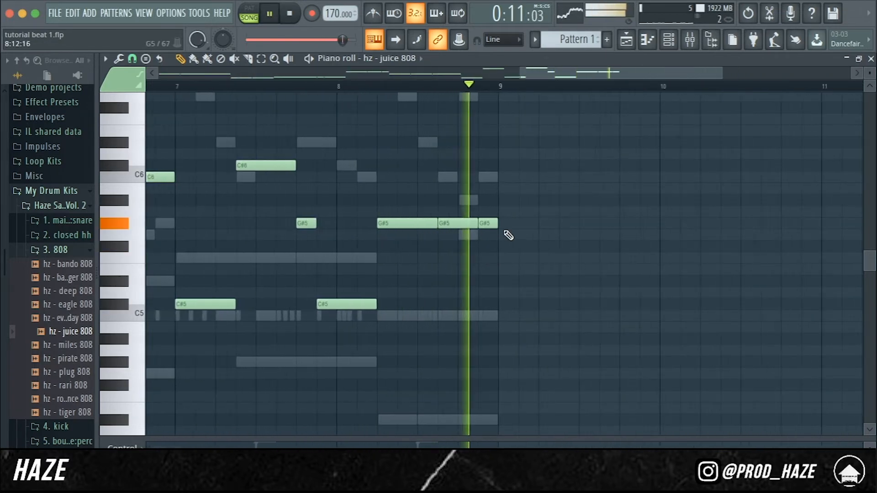
- Trim bar 8's second G#5 to two steps, add two one-step G#5 notes from step 13 using a finer snap, audition them and close the piano roll
key("space")
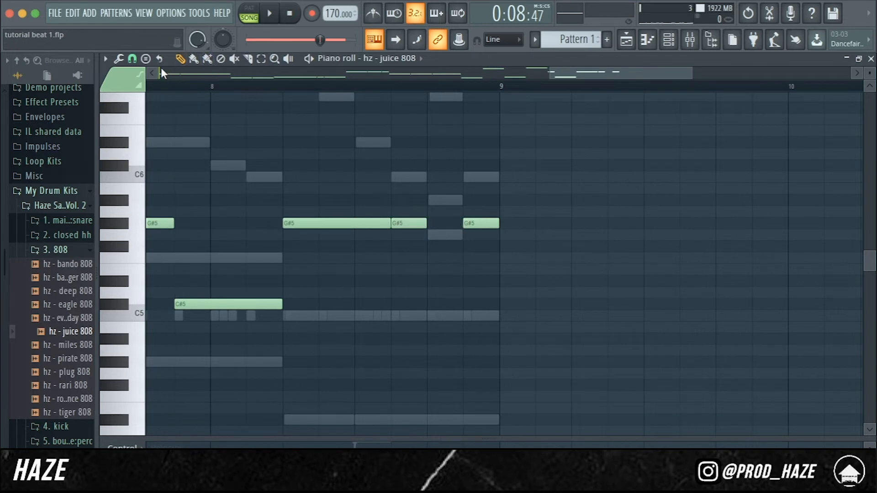
left_click(133, 59)
left_click(138, 200)
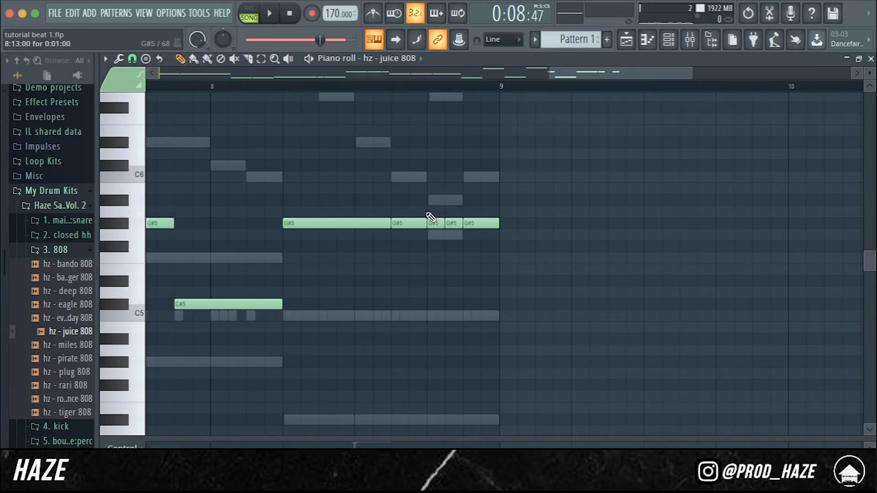
key("space")
scroll(274, 151, "down", 4)
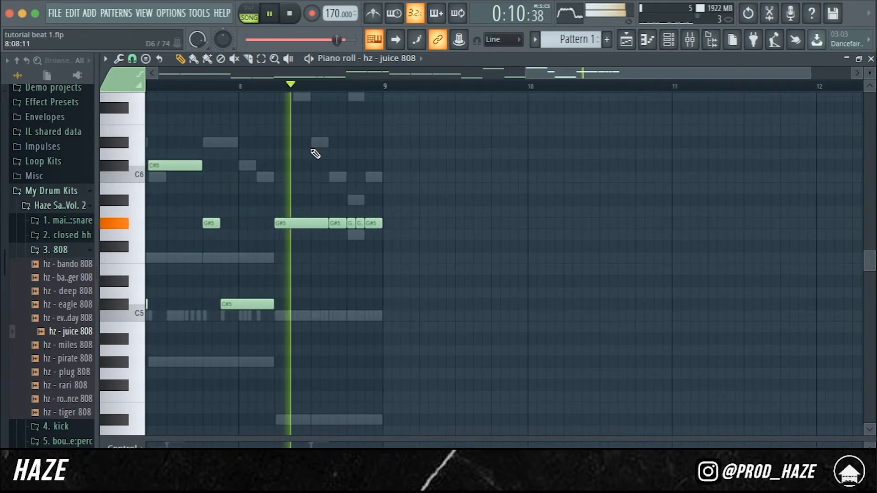
left_click(289, 13)
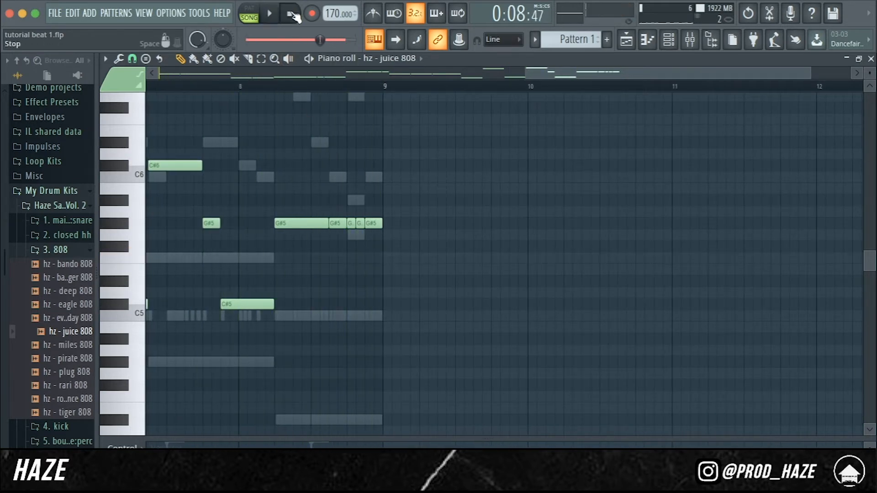
key("Escape")
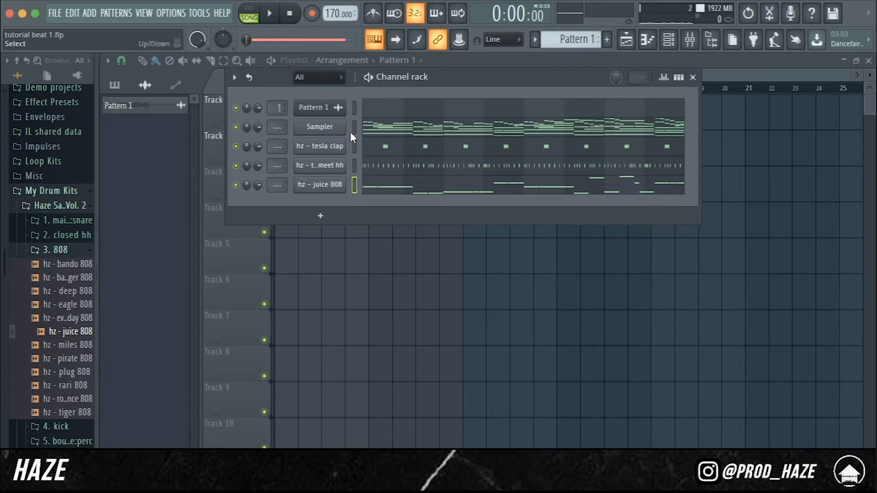
- Route the tesla clap, trackmeet hh and juice 808 channels to consecutive mixer tracks starting at Insert 4
double_click(276, 146)
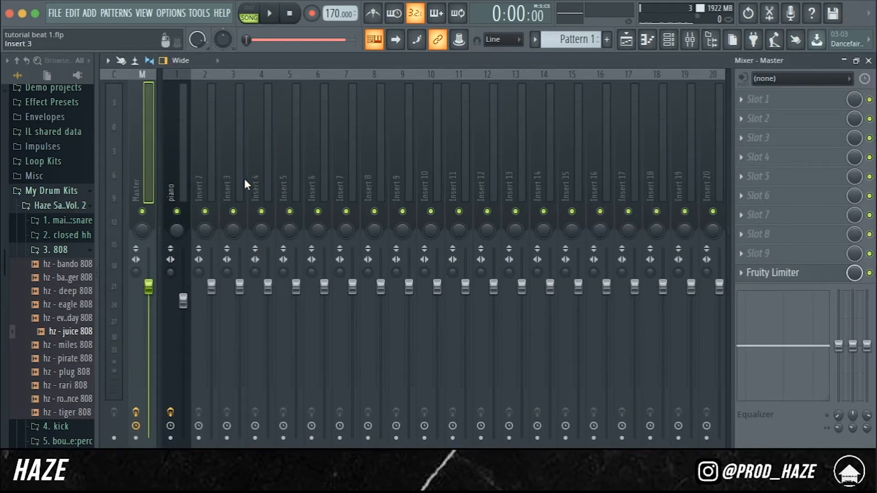
right_click(267, 185)
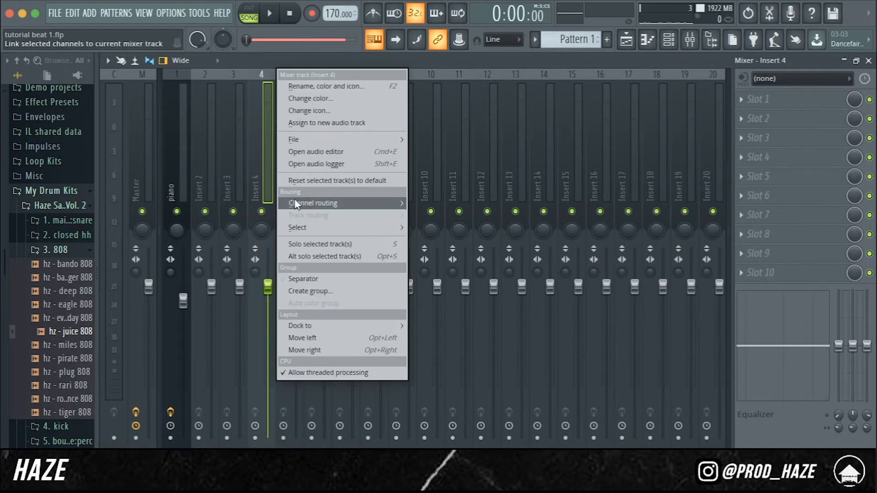
mouse_move(320, 203)
left_click(456, 216)
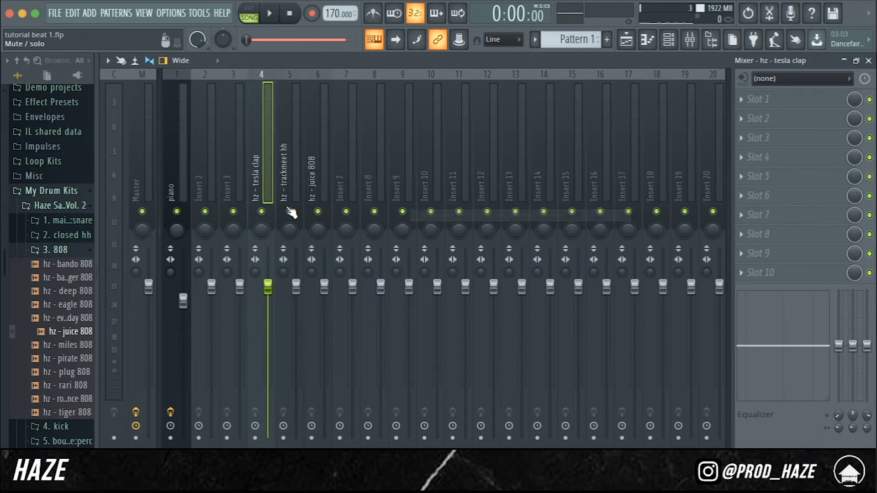
- Solo the piano mixer track, start playback and lower the piano's volume to 87% (-3.1 dB)
right_click(178, 212)
key("space")
left_click(176, 192)
left_click_drag(183, 301, 183, 307)
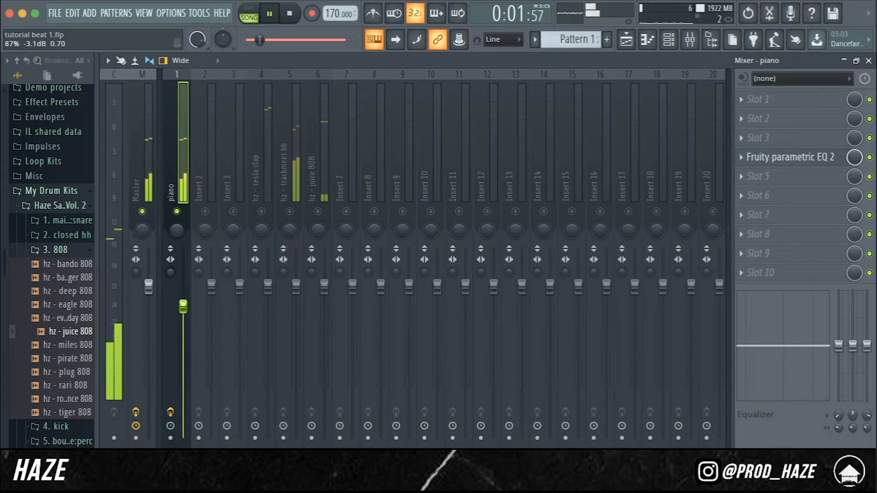
- Unmute the tesla clap and trackmeet hh tracks in turn and lower each one's volume, the hi-hat to slightly below -6 dB
left_click(261, 211)
left_click(261, 182)
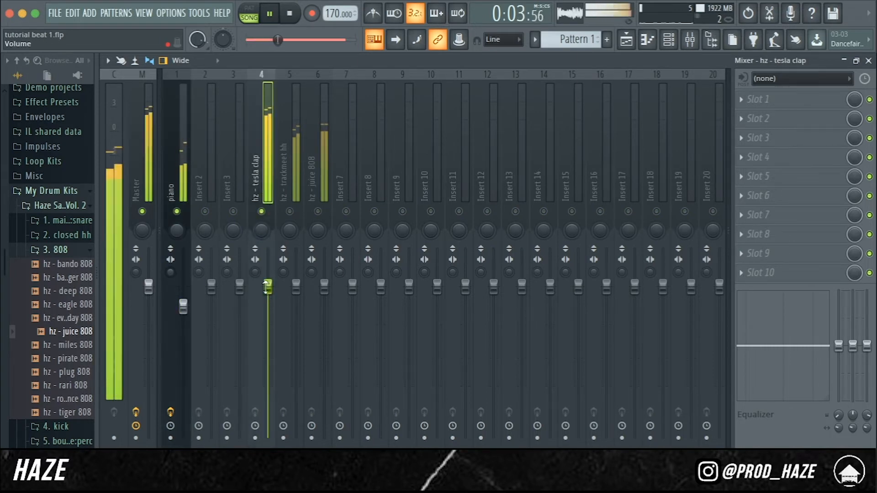
left_click_drag(268, 287, 296, 321)
left_click(289, 211)
left_click(295, 245)
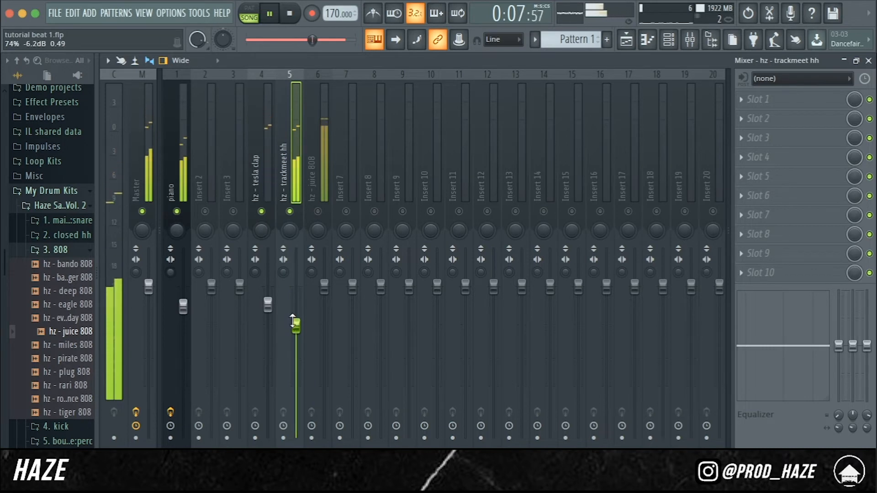
left_click_drag(295, 330, 296, 332)
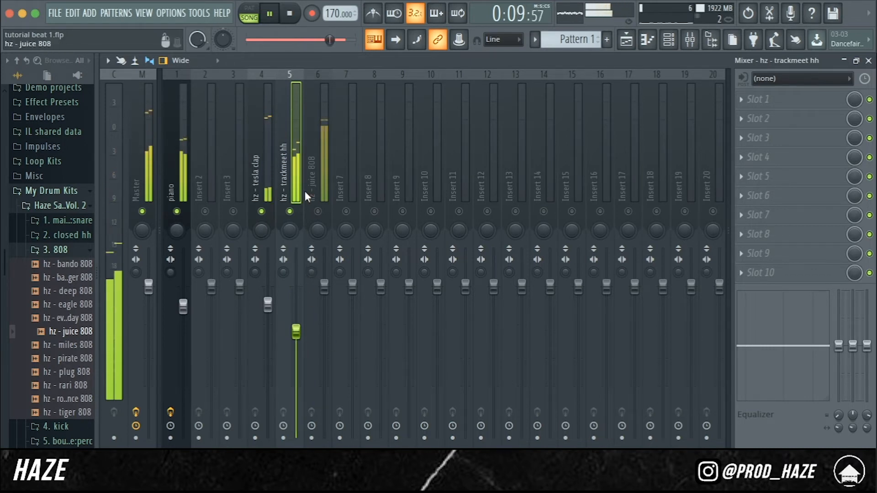
- Unmute the juice 808 track, lower its volume slightly and stop playback
left_click(317, 211)
left_click(320, 246)
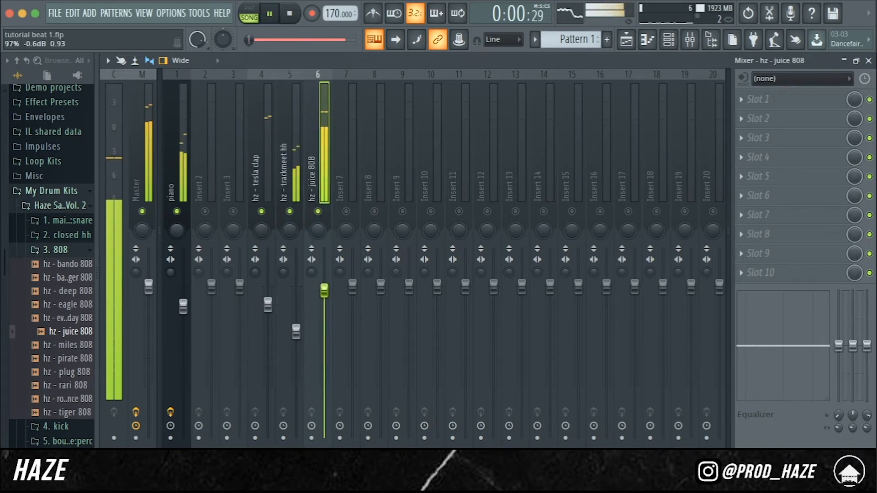
left_click_drag(324, 291, 325, 294)
left_click(290, 14)
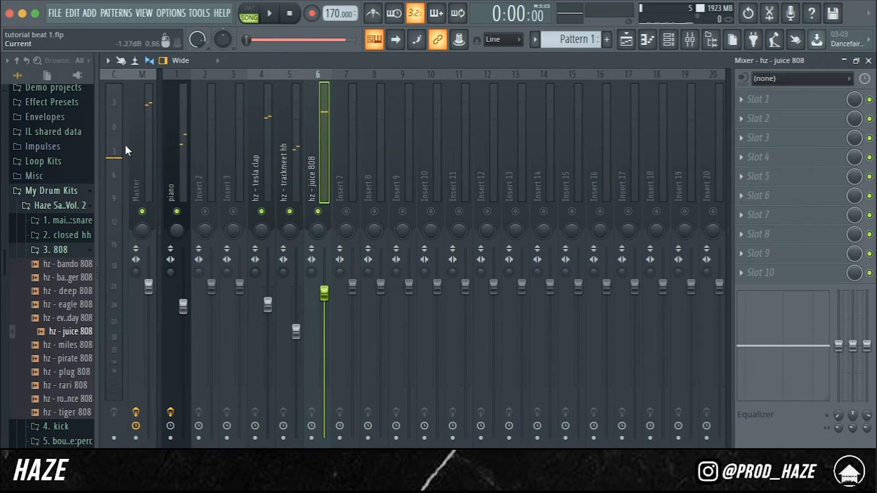
- Replace the Fruity Limiter on the Master track with Fruity Soft Clipper and close the plugin window
left_click(148, 150)
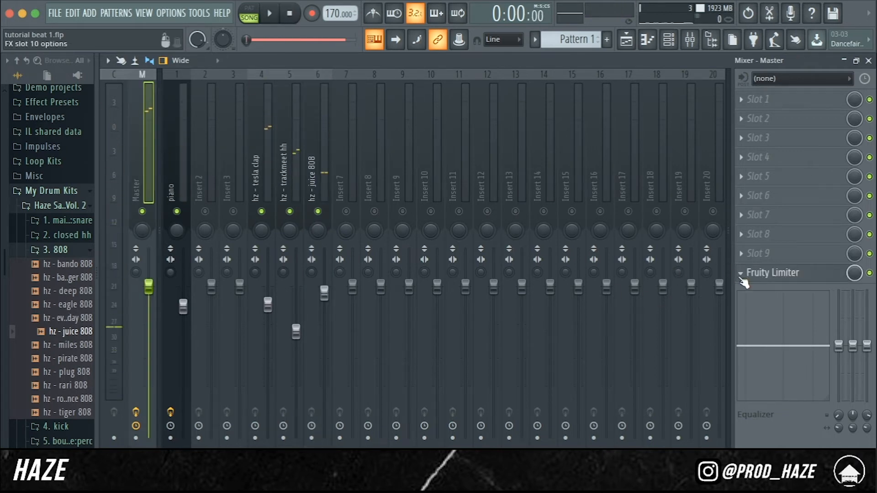
left_click(741, 178)
mouse_move(750, 188)
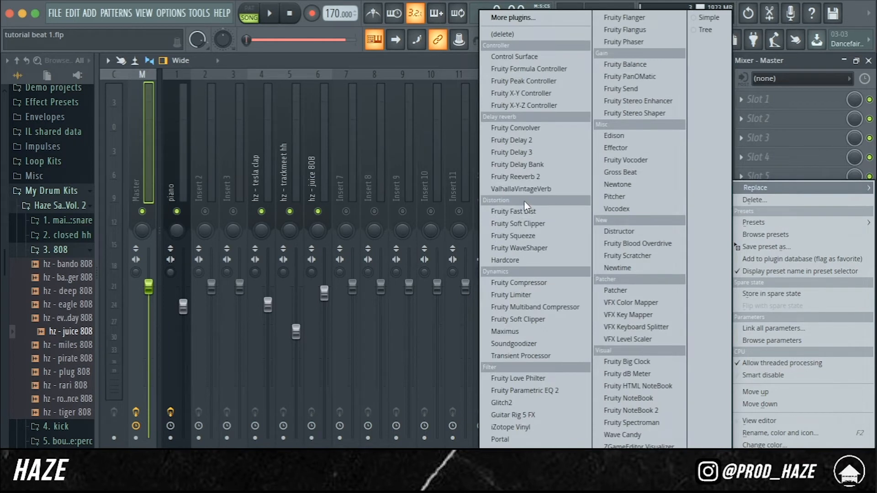
left_click(511, 224)
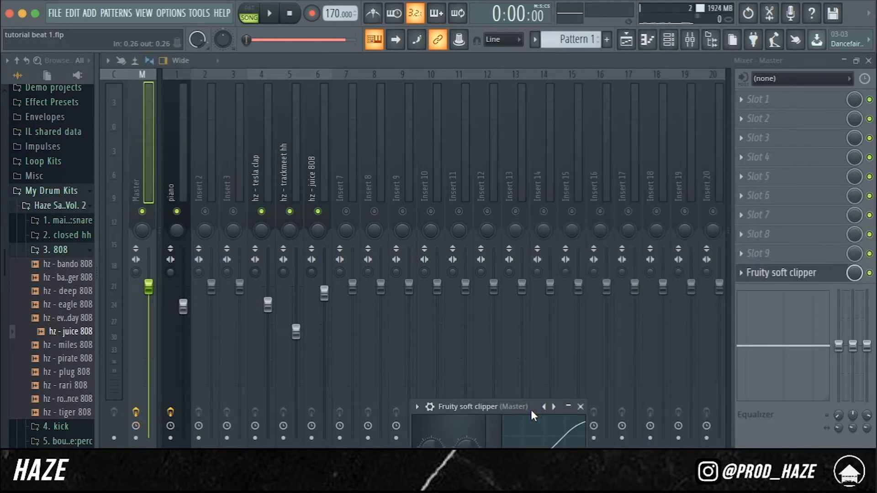
left_click_drag(531, 411, 504, 252)
left_click(553, 247)
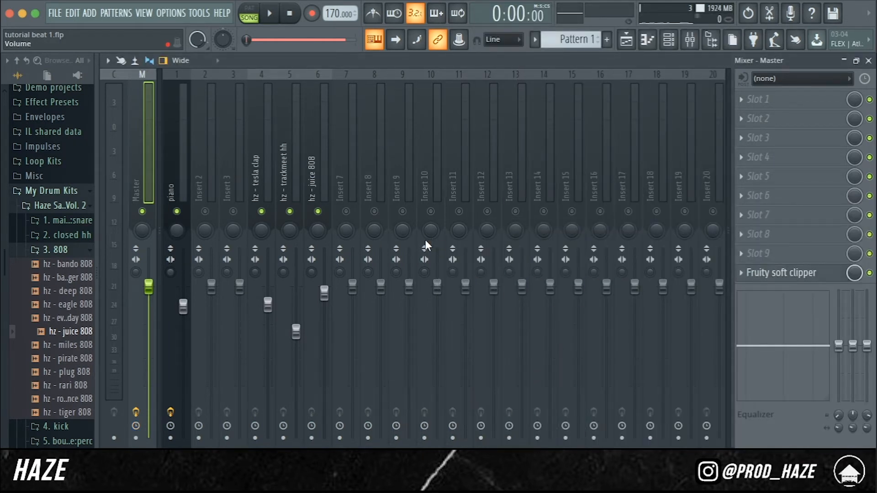
- Play the mix, re-enable all mixer tracks, close the mixer to return to the channel rack and stop playback
key("space")
right_click(178, 212)
right_click(178, 212)
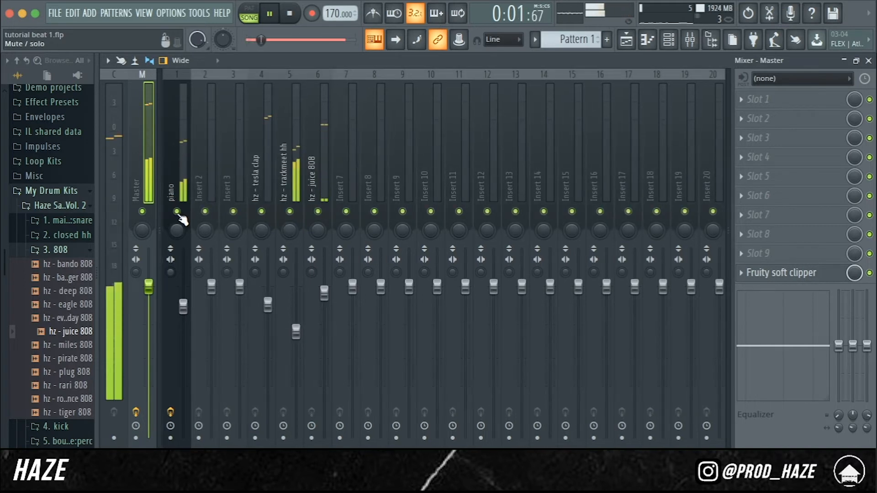
key("F9")
key("space")
- Add the death kick sample from the drum kit's kick folder as a new channel below the juice 808
left_click(58, 249)
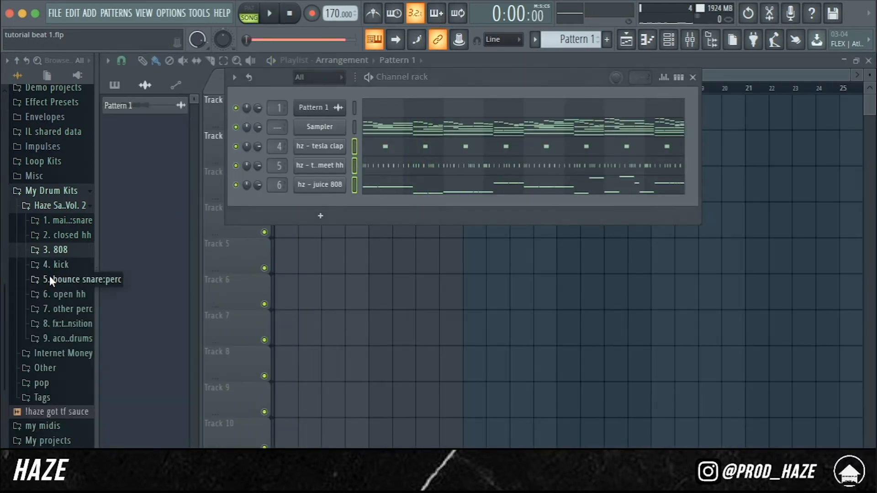
left_click(56, 265)
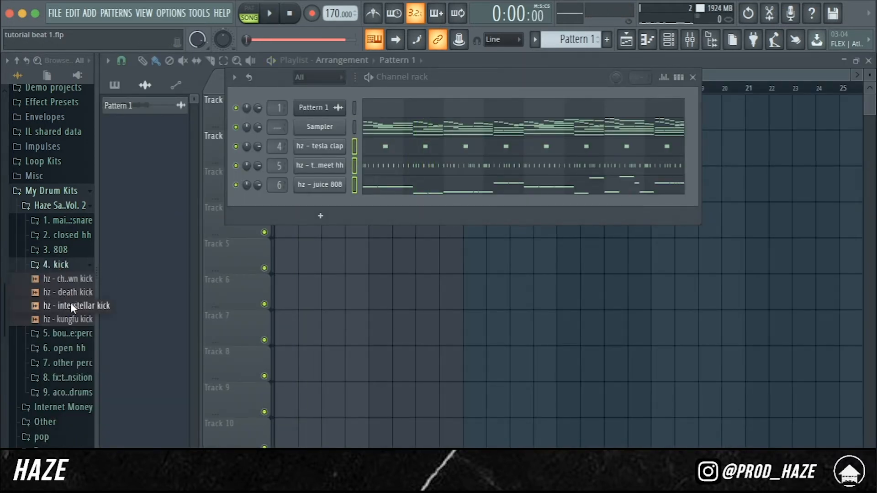
left_click_drag(70, 292, 326, 197)
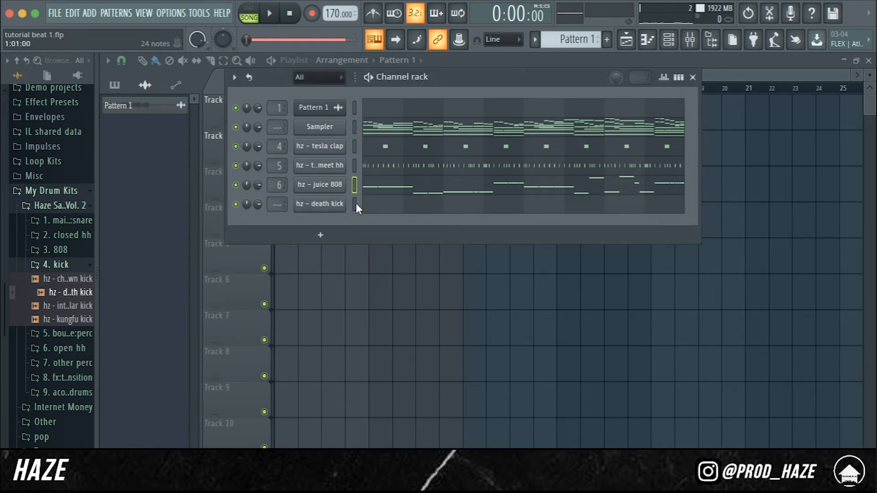
- Paste the juice 808 notes into the death kick channel and shorten every pasted note to one step
left_click(355, 204)
key("super+v")
left_click(373, 204)
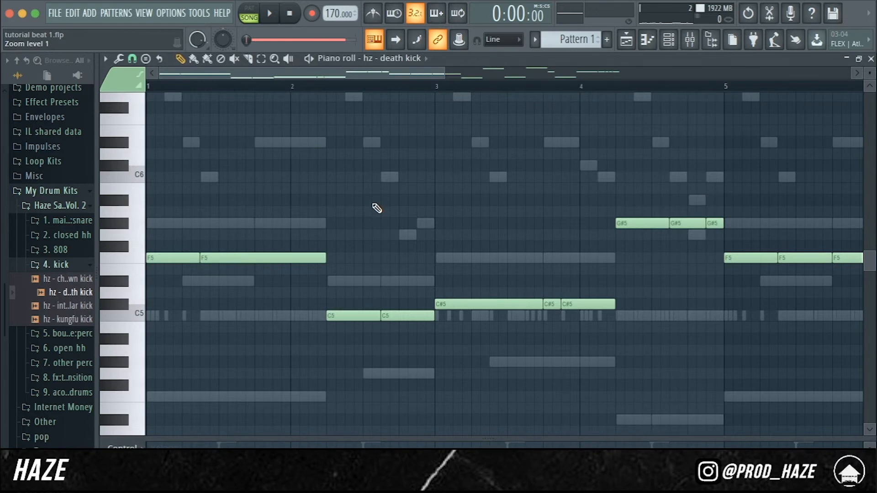
key("shift+d")
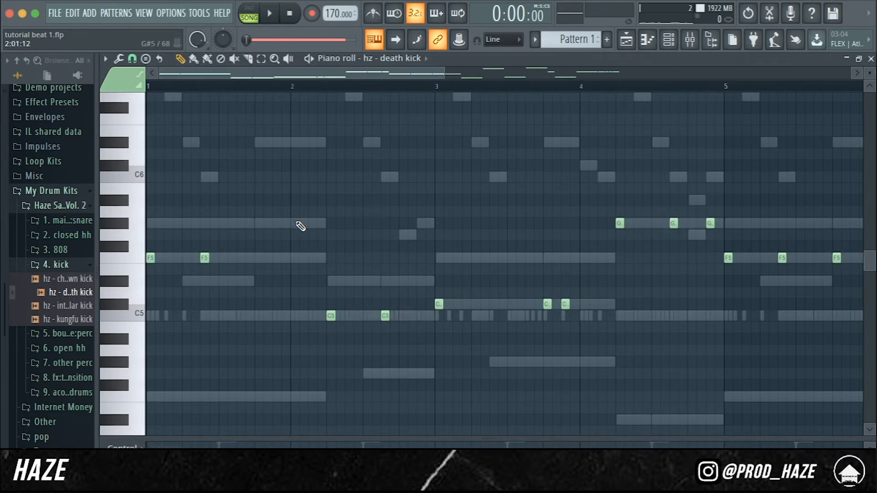
- Flatten all death kick notes to C5 with the limiter/transposer and play the pattern back
key("alt+k")
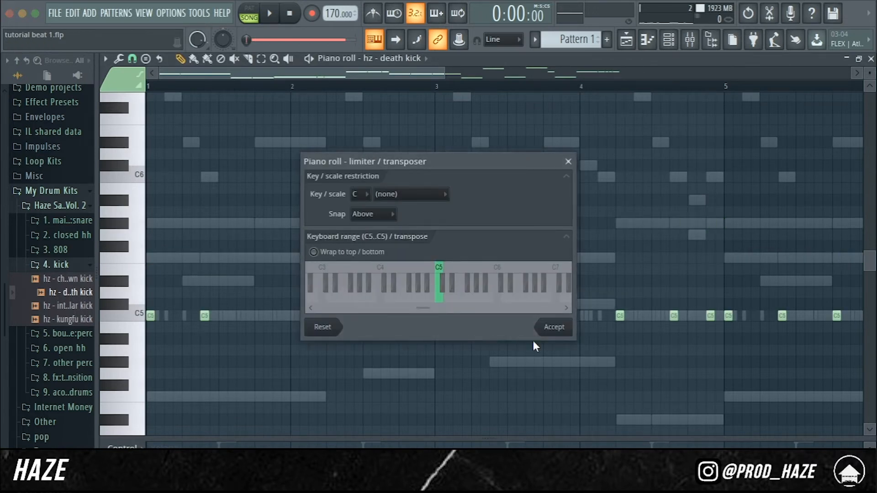
left_click(556, 327)
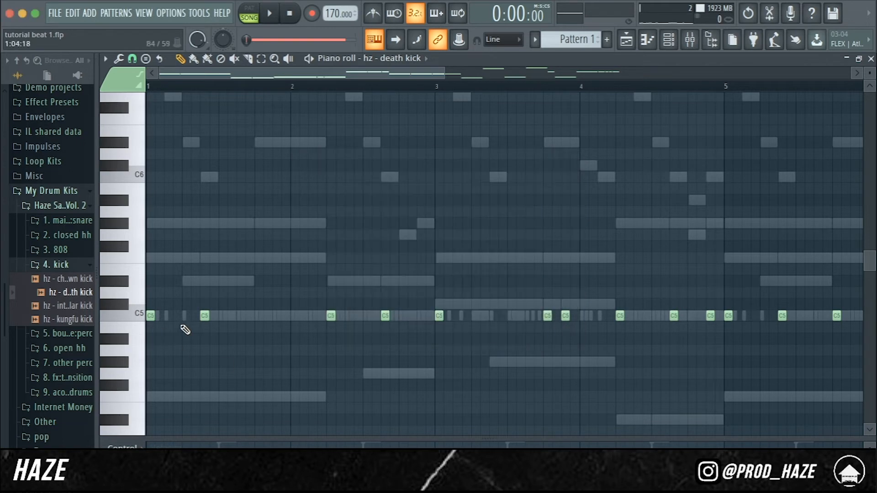
key("ctrl+a")
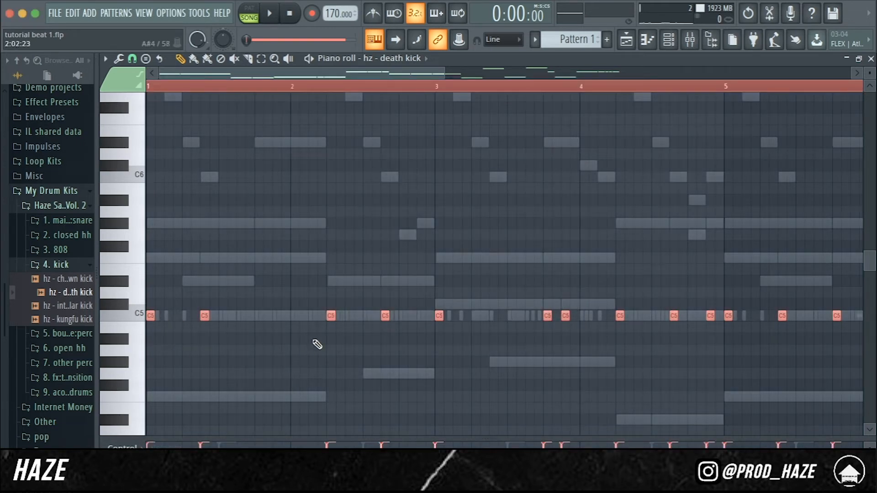
scroll(371, 377, "down", 3)
left_click(227, 362, "ctrl")
key("space")
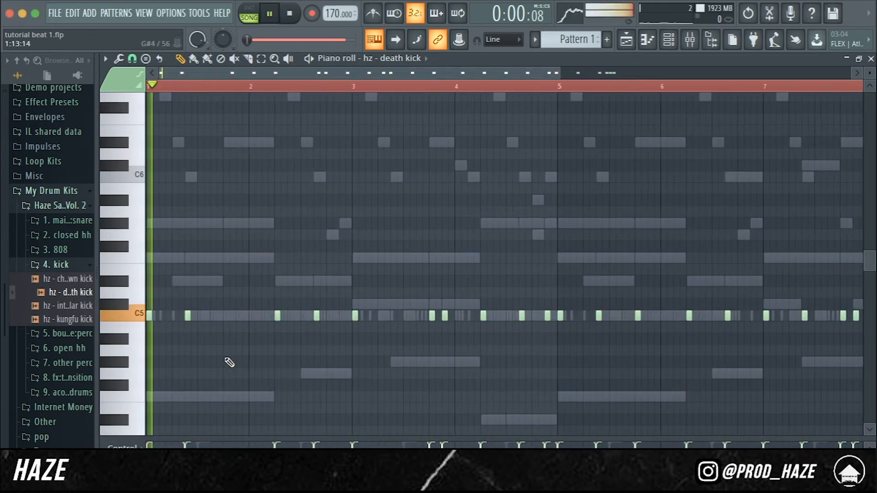
scroll(227, 362, "down", 1)
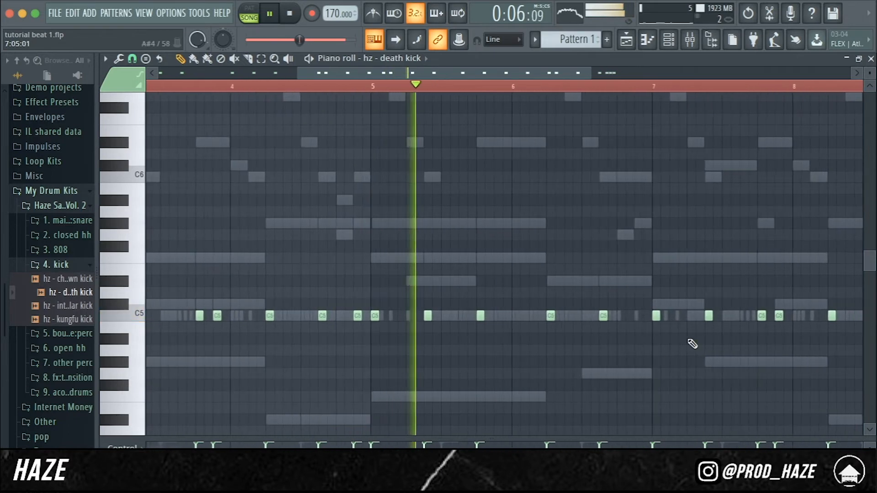
- Delete the kick notes at step 13 of bars 3 and 7 and step 15 of bar 4, then save the project
scroll(552, 348, "up", 2)
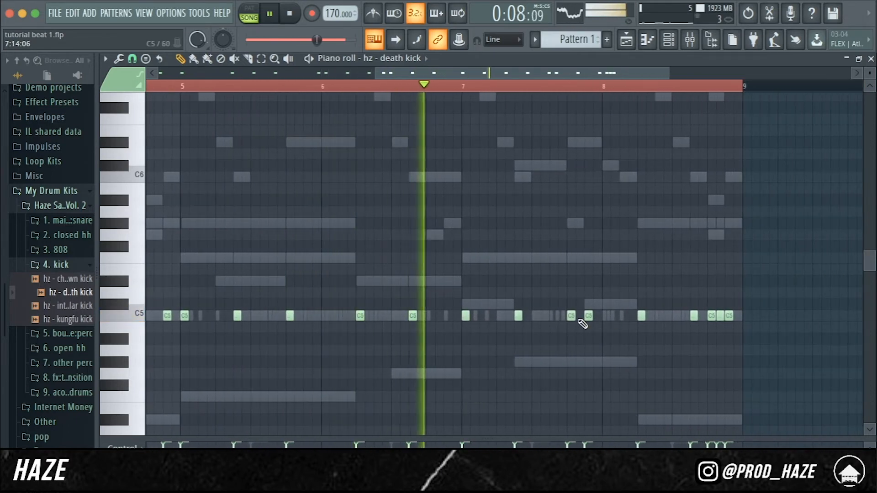
right_click(571, 317)
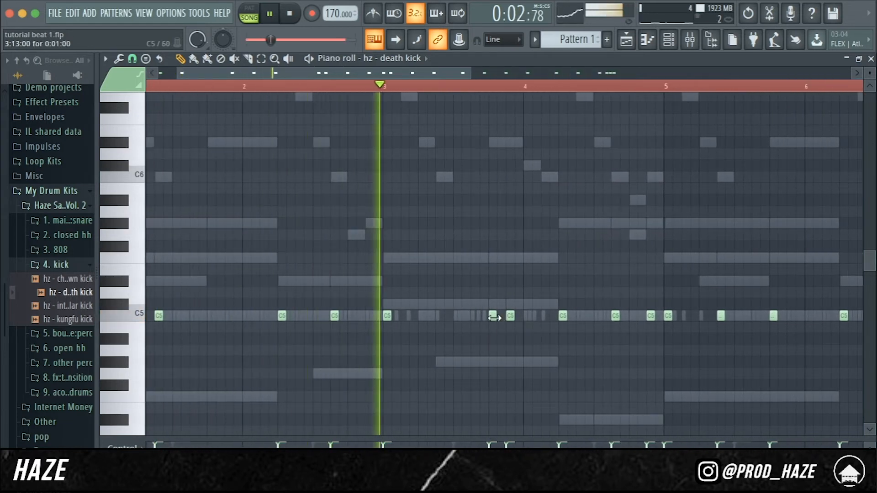
right_click(493, 317)
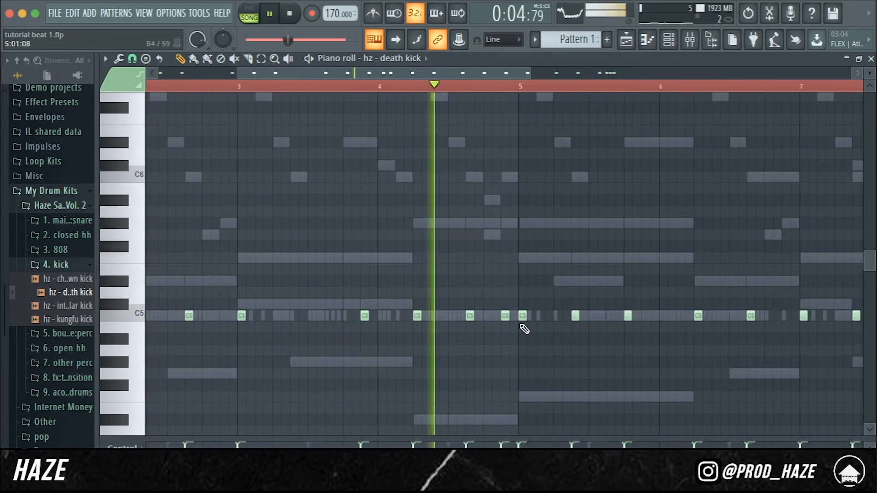
right_click(503, 316)
scroll(505, 316, "right", 5)
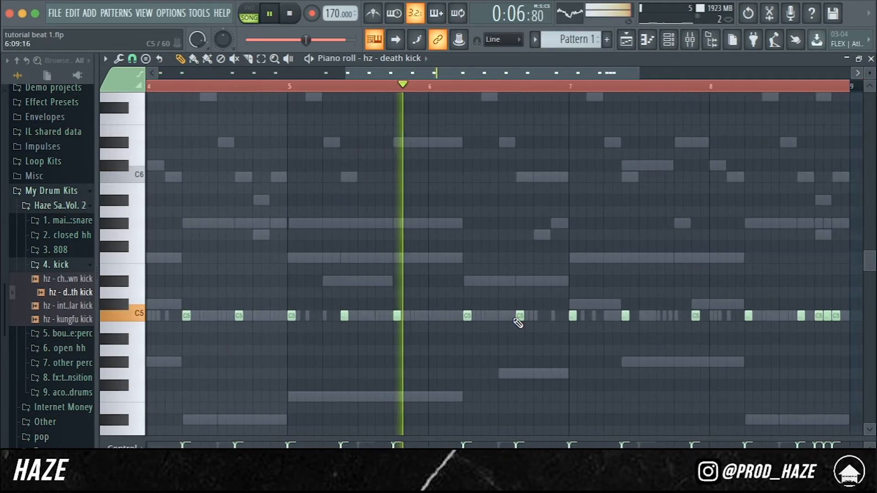
scroll(515, 319, "down", 3)
key("super+s")
key("space")
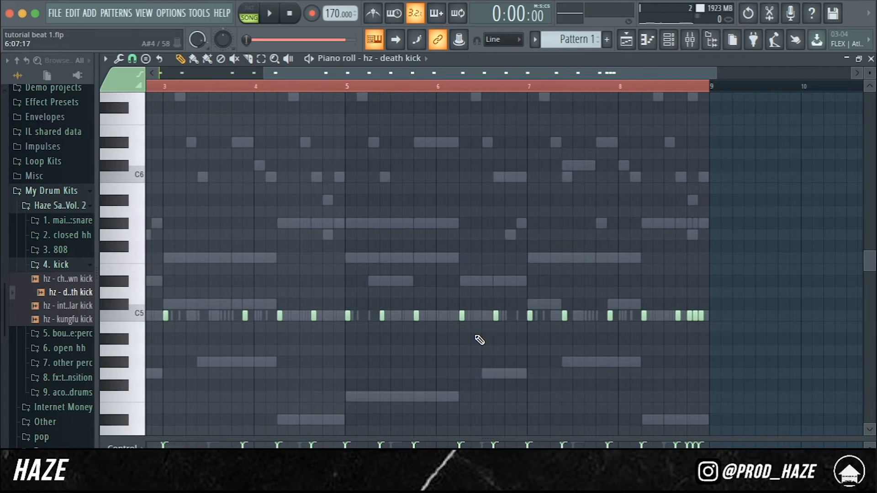
key("Escape")
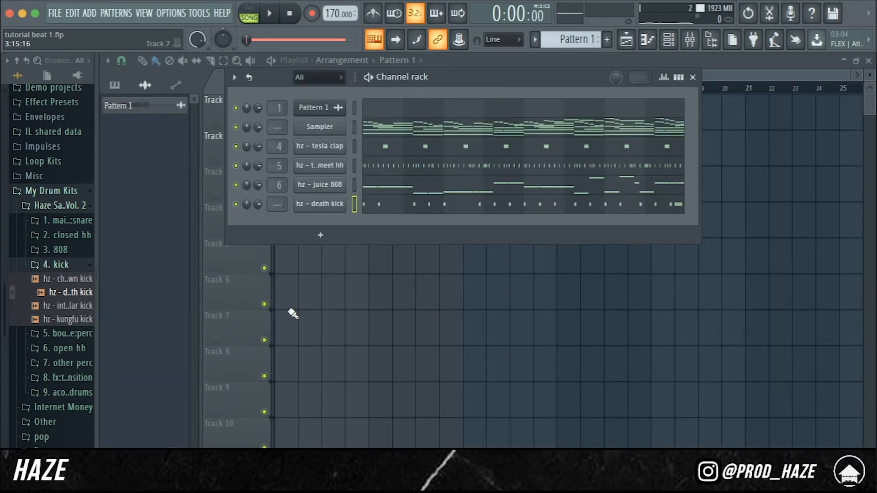
- Add the freaky rim sample from the bounce snare:perc folder as a new channel and open its piano roll
left_click(82, 267)
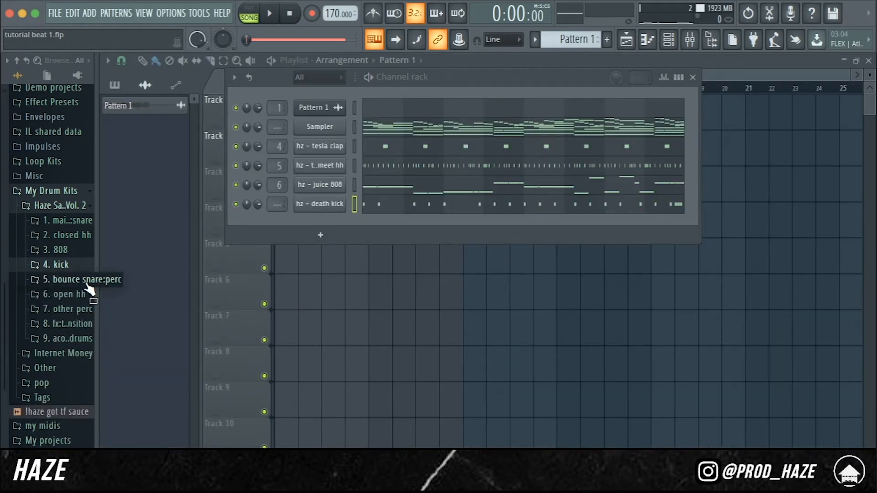
left_click(87, 281)
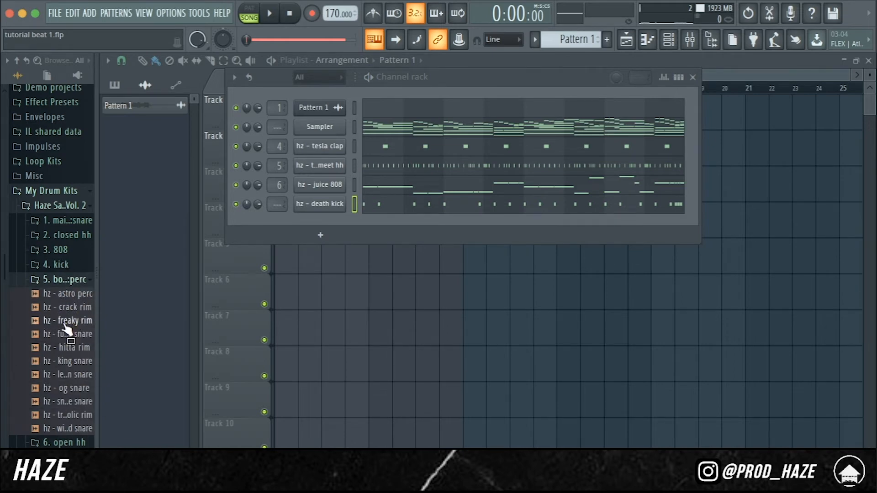
left_click_drag(70, 322, 398, 228)
left_click(397, 228)
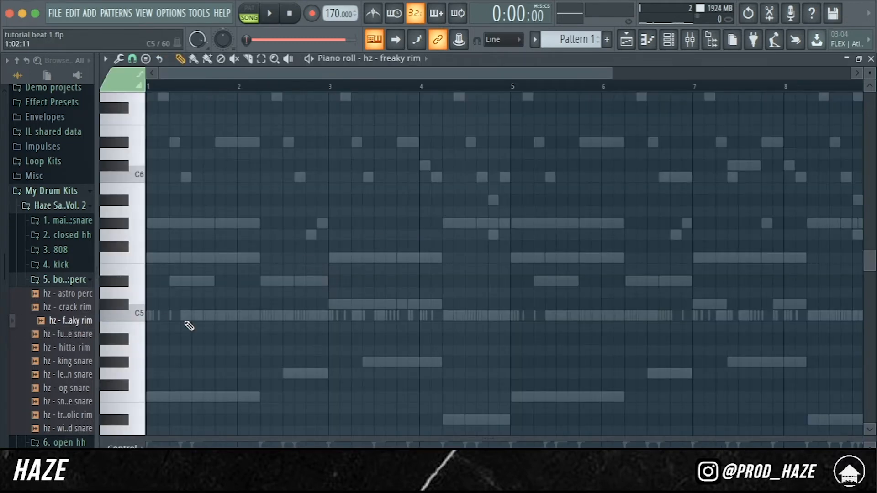
- Place a two-step C5 rim hit at step 3 of bar 2 and start playback
scroll(222, 322, "up", 3)
left_click(134, 59)
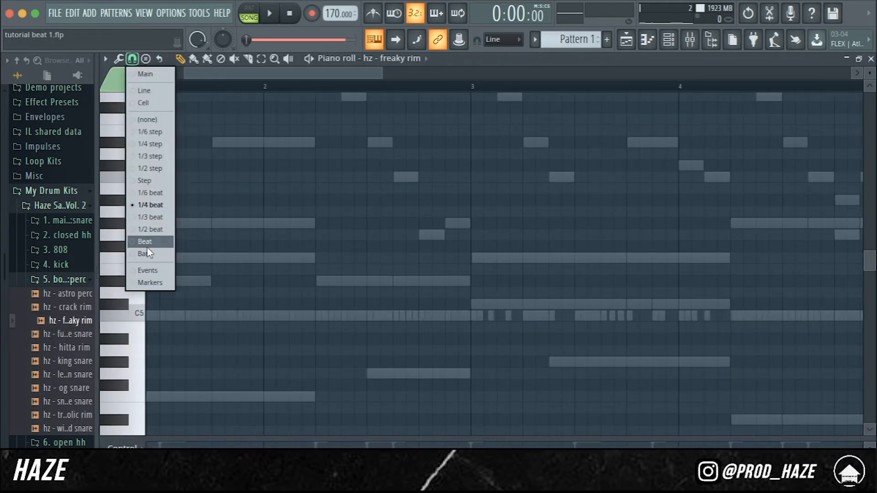
left_click(145, 246)
left_click_drag(286, 316, 311, 320)
key("space")
scroll(323, 351, "down", 2)
scroll(315, 338, "right", 3)
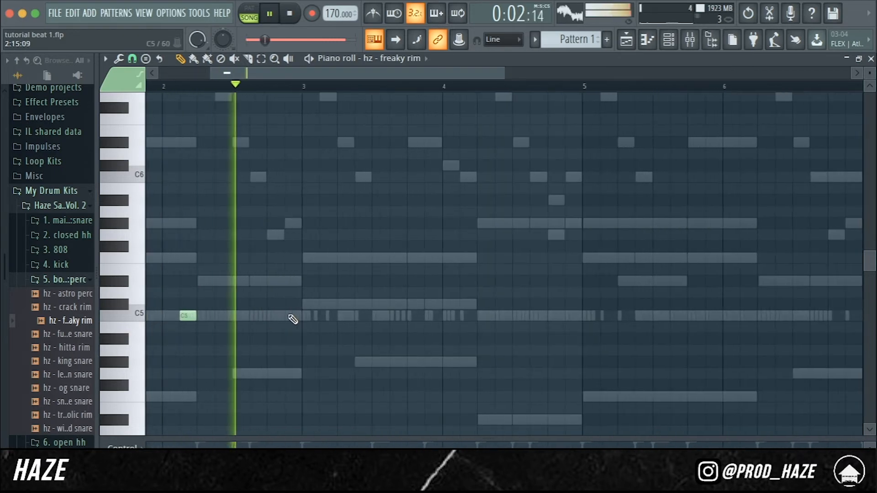
- Add two-step C5 rim hits at step 15 of bars 2 and 3 and at step 3 of bar 4
left_click(292, 317)
left_click(432, 317)
left_click(465, 318)
key("space")
key("space")
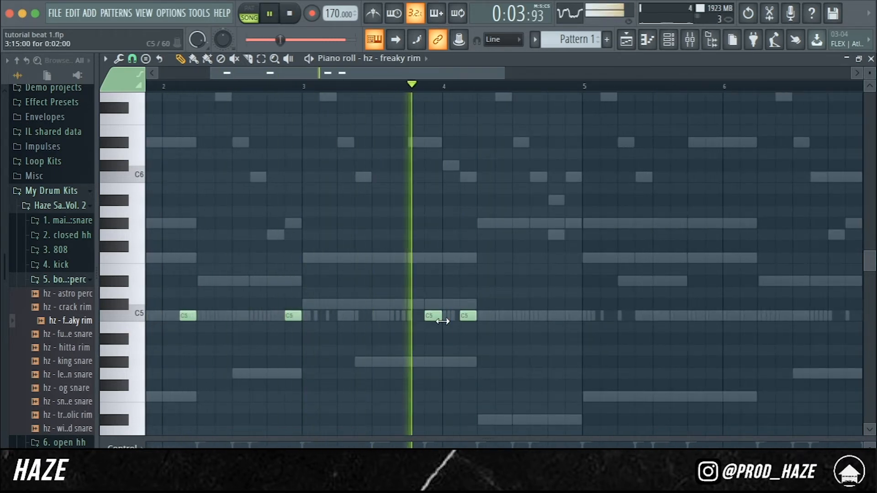
- Delete the rim hit at step 15 of bar 3 and audition the rim pattern
key("space")
right_click(435, 317)
scroll(548, 322, "up", 2)
scroll(534, 322, "down", 2)
key("space")
key("space")
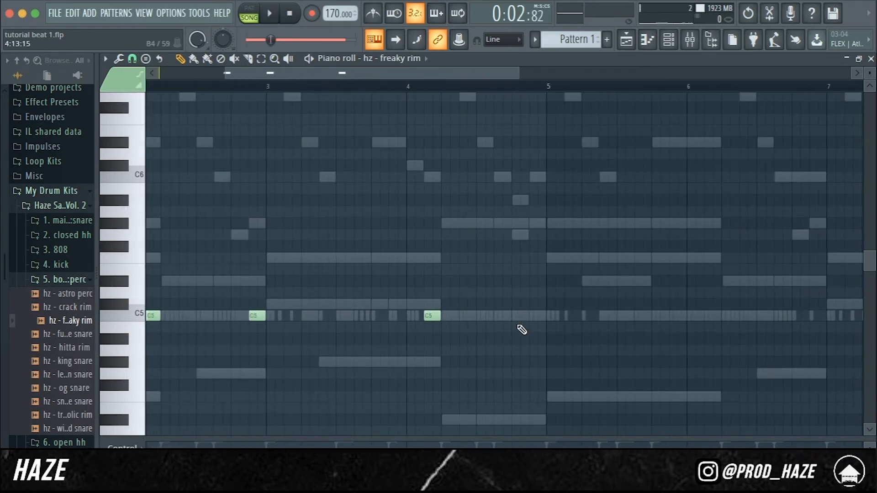
- Add one-step C5 rim hits at steps 13 and 14 of bar 4 and audition them
left_click(524, 316)
key("space")
scroll(508, 323, "down", 2)
scroll(592, 323, "up", 3)
key("space")
- Set the snap to 1/2 beat and add two-step C5 rim hits at step 15 of bar 5 and steps 3 and 15 of bar 6
left_click(133, 58)
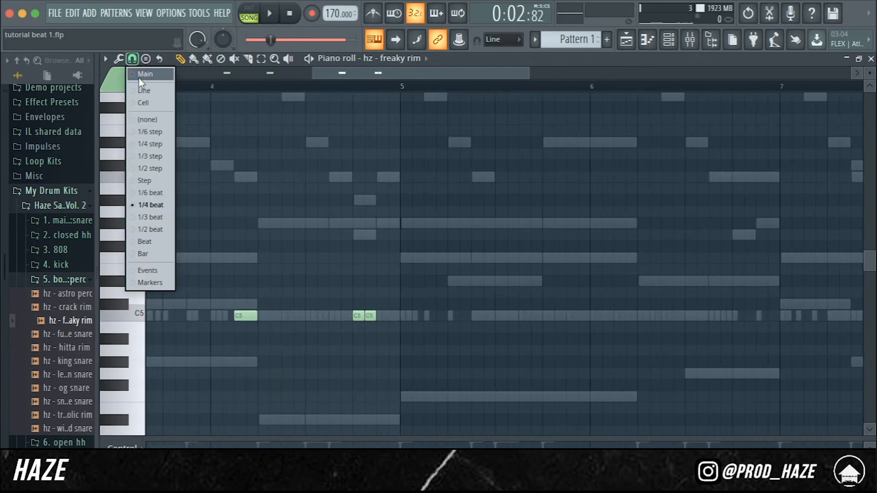
left_click(150, 230)
left_click(571, 316)
left_click(401, 86)
key("space")
left_click(625, 318)
scroll(594, 320, "right", 5)
left_click(527, 318)
key("space")
key("space")
scroll(519, 320, "down", 2)
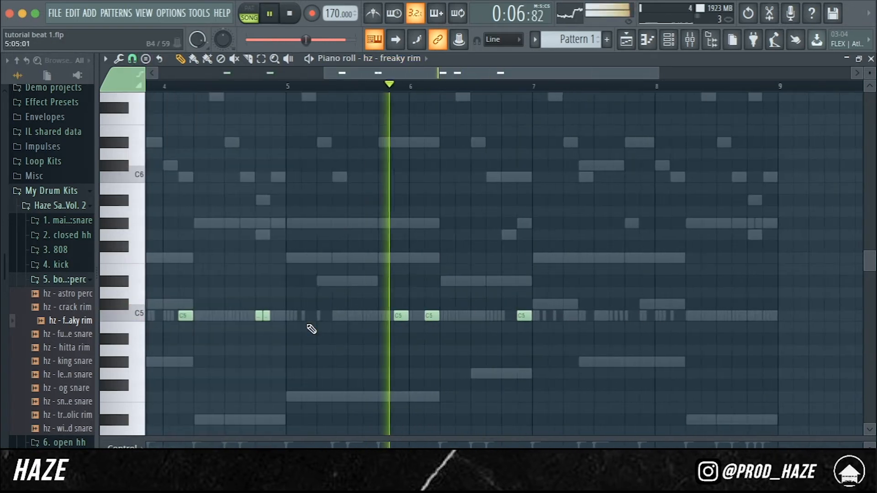
- Add two-step C5 rim hits at step 3 of bars 5 and 8 and audition from bar 7
left_click(308, 317)
scroll(594, 338, "right", 3)
key("space")
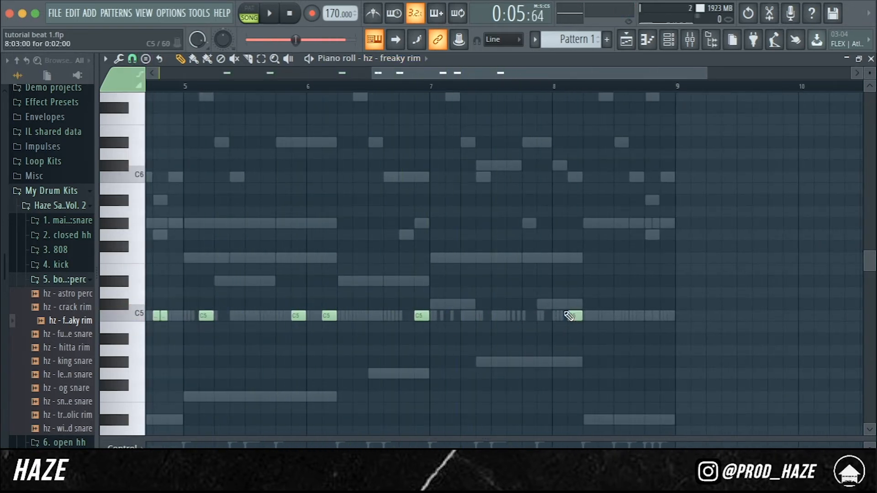
left_click(431, 87)
key("space")
key("space")
- Add a two-step C5 rim hit at step 7 of bar 8, audition it, and close the piano roll
scroll(583, 317, "up", 2)
left_click(623, 317)
key("space")
scroll(520, 331, "down", 3)
key("space")
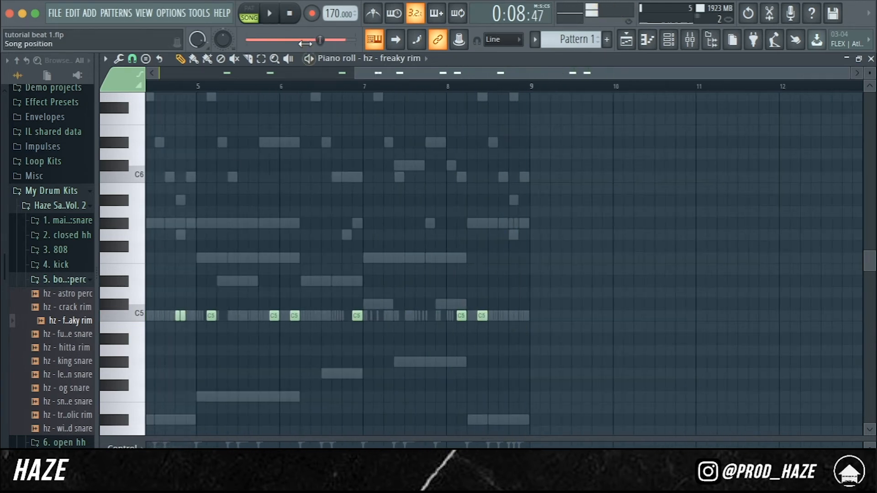
left_click(293, 8)
key("Escape")
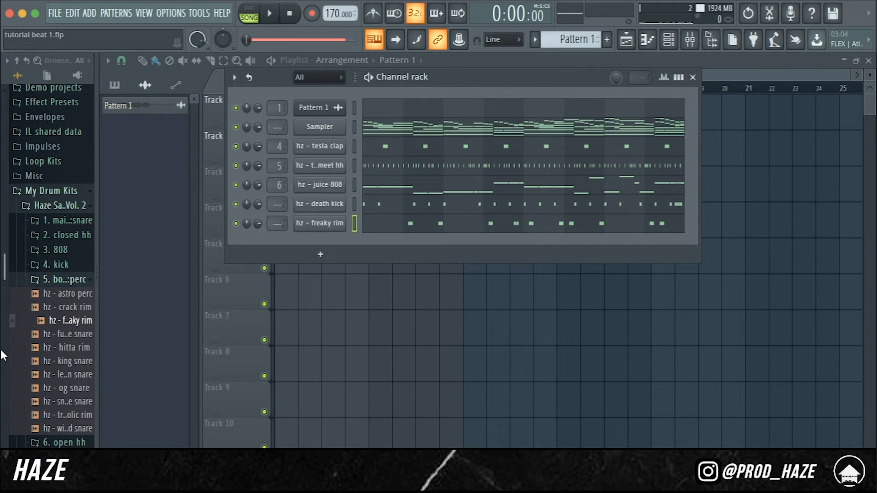
- Add the attack oh and impact oh samples from the open hh folder as new channels
left_click(82, 279)
left_click(82, 294)
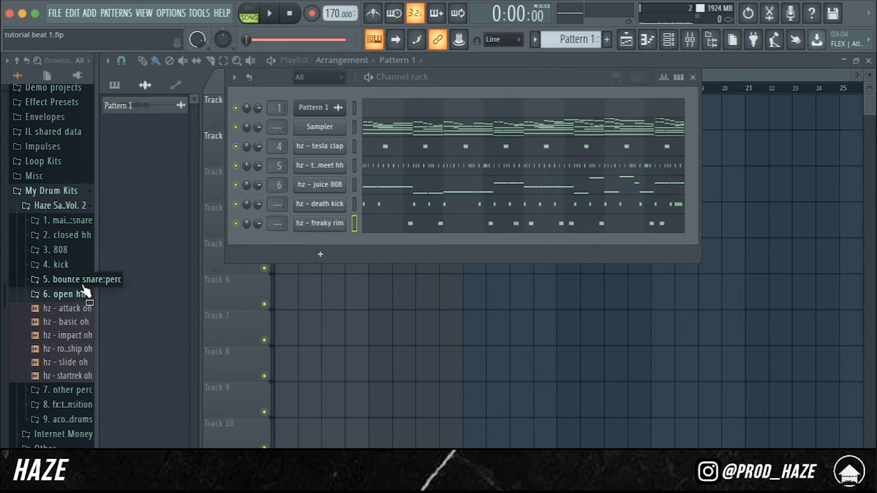
left_click_drag(138, 297, 322, 242)
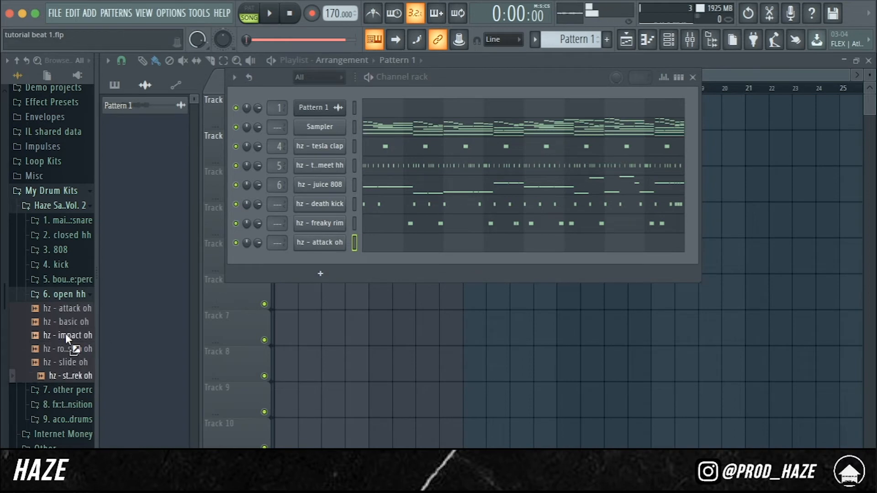
left_click_drag(66, 335, 326, 258)
- Place two-step C5 impact oh hits at the start of bar 1 and at step 5 of bar 3 while auditioning
left_click(382, 268)
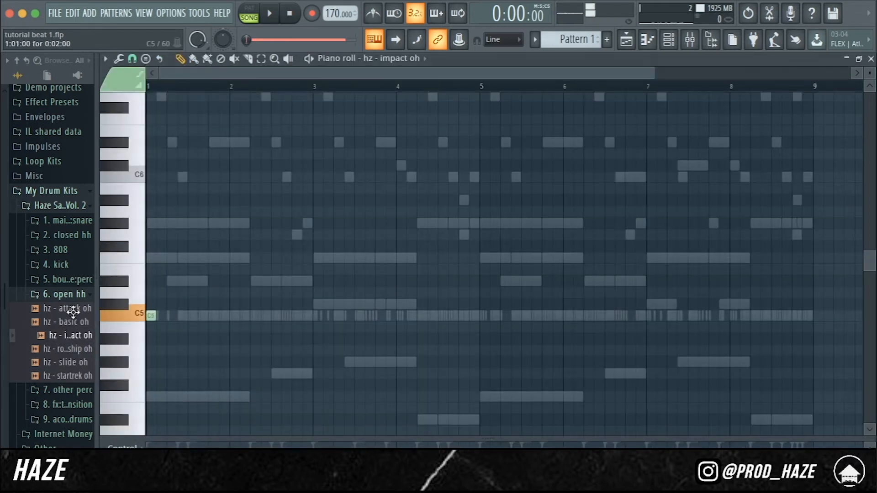
key("space")
scroll(323, 327, "up", 2)
left_click(365, 317)
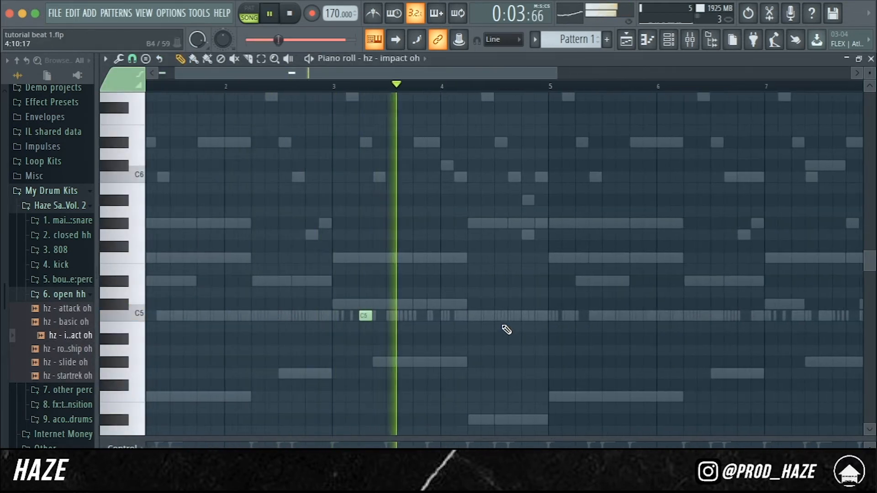
- Place two-step C5 attack oh hits at step 5 of bars 2, 6 and 8 and at step 11 of bar 8
key("space")
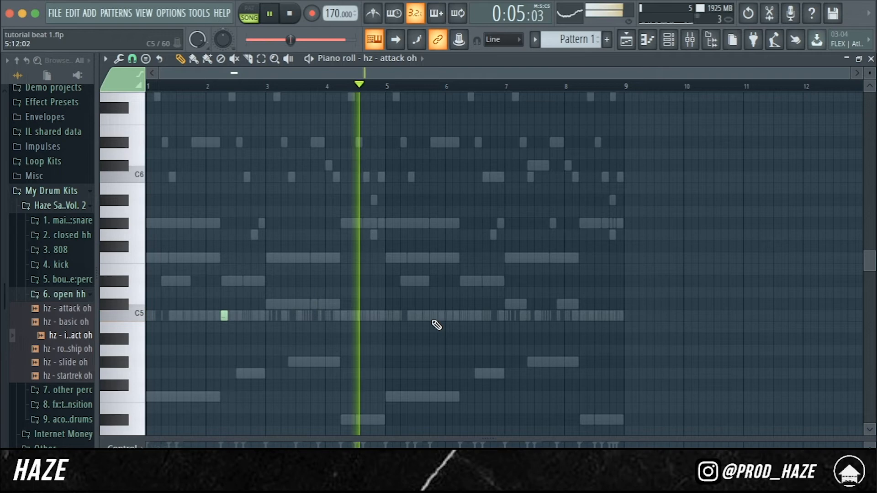
left_click(461, 315)
scroll(542, 327, "up", 2)
left_click(603, 315)
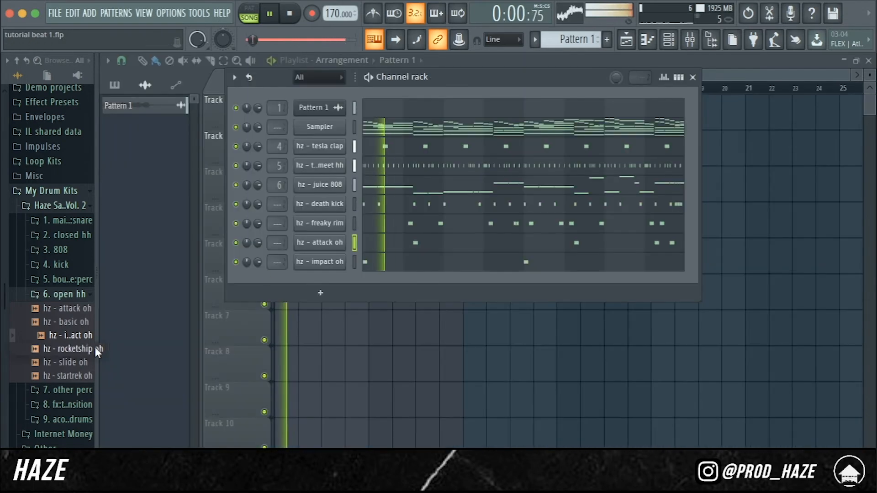
key("space")
- Add the basic oh sample as a new channel and place four-step C5 hits at step 5 of bars 3 and 7
left_click_drag(56, 324, 342, 277)
left_click(386, 280)
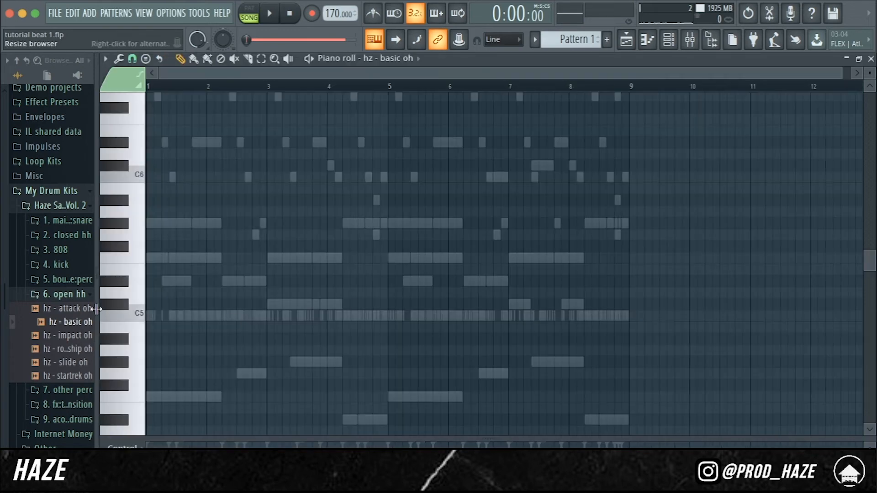
scroll(231, 313, "up", 2)
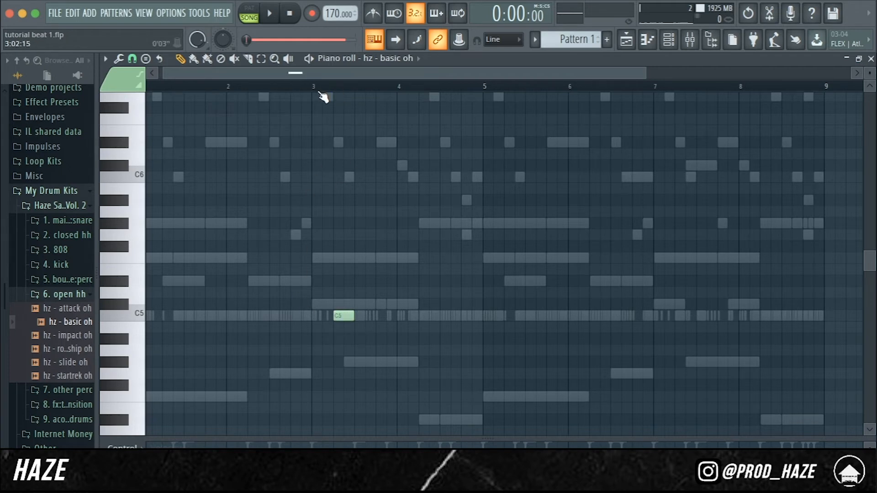
key("space")
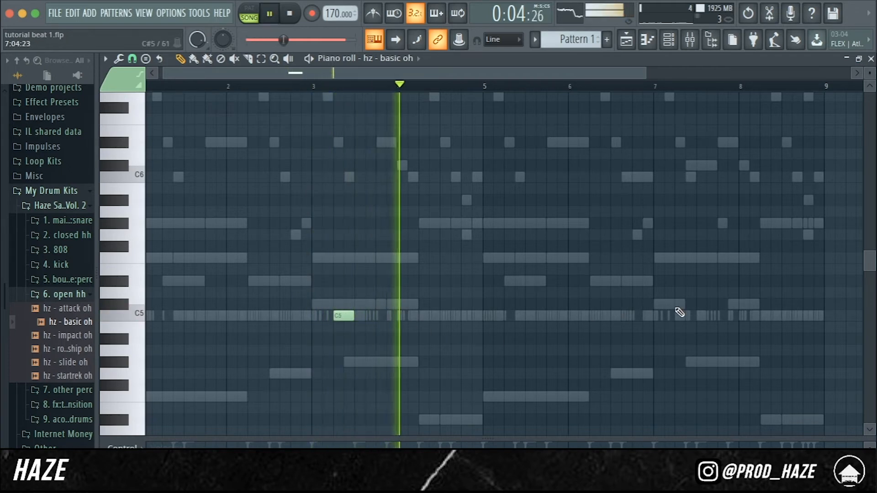
left_click(679, 316)
key("Escape")
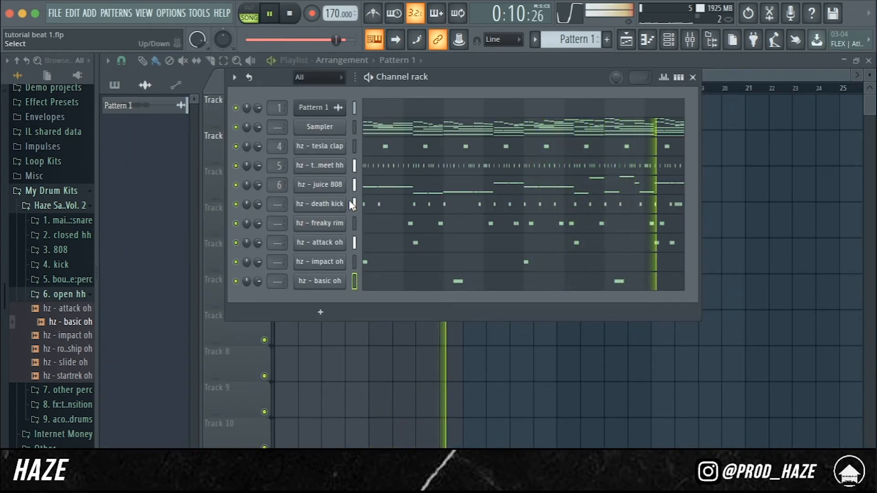
key("space")
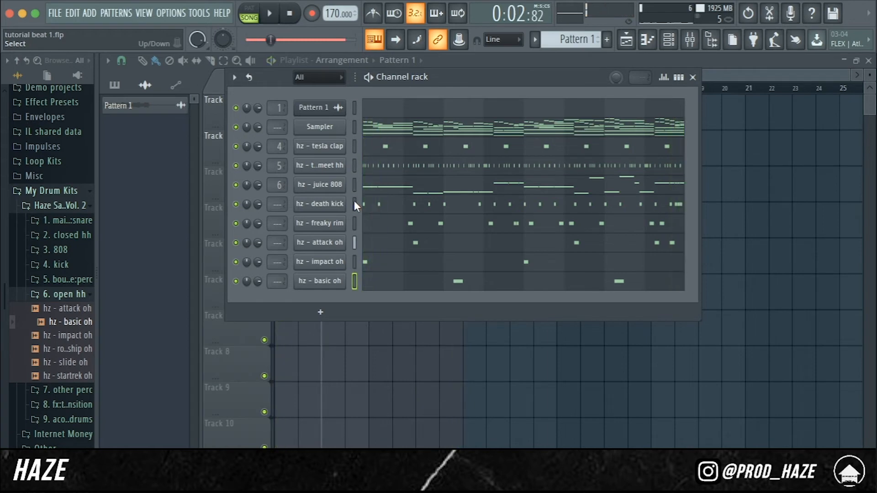
- Route the death kick, freaky rim, attack oh, impact oh and basic oh channels to consecutive mixer tracks starting at insert 7
left_click_drag(355, 204, 341, 302)
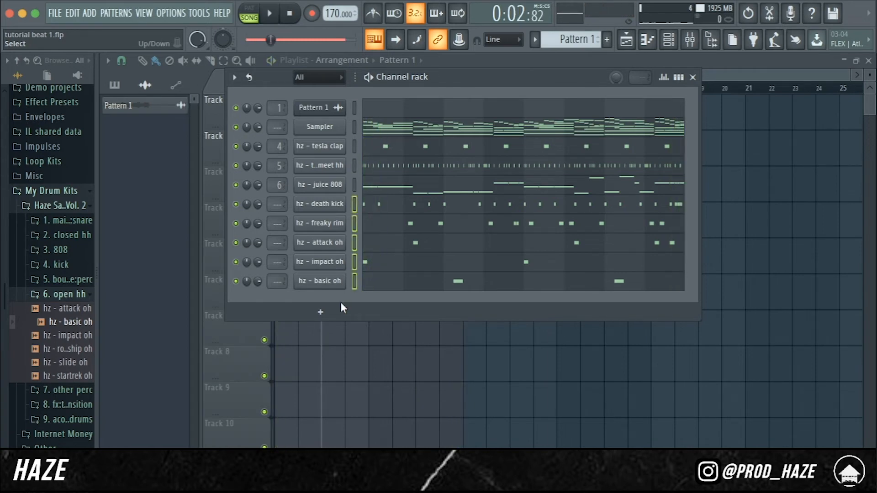
left_click(72, 295)
left_click(64, 310)
left_click(64, 312)
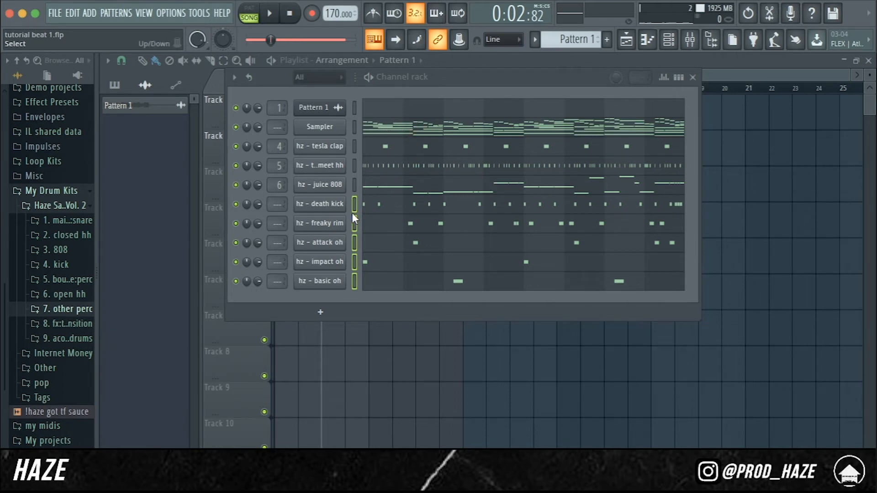
double_click(272, 205)
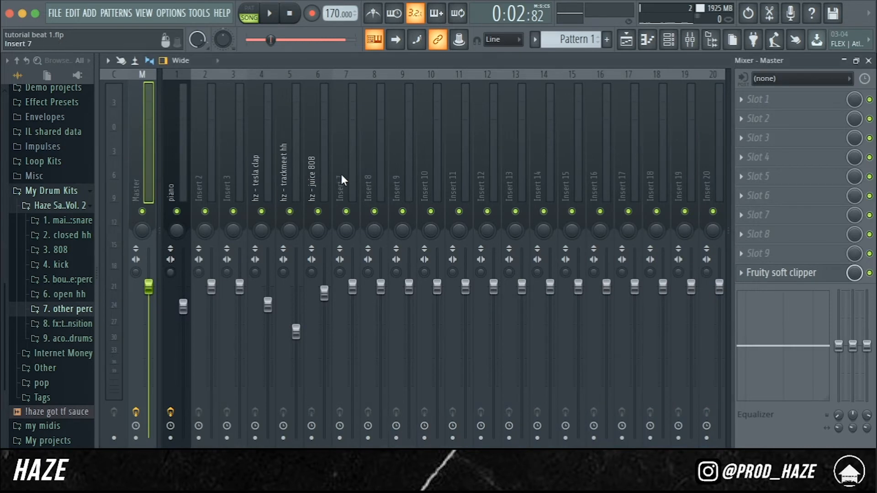
right_click(350, 187)
mouse_move(475, 203)
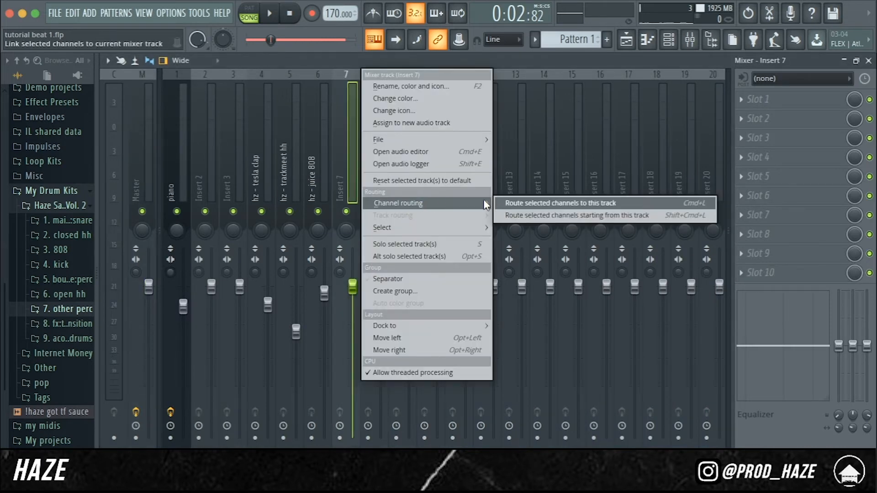
left_click(508, 216)
- Solo the piano mixer track and play the pattern from the start
right_click(176, 212)
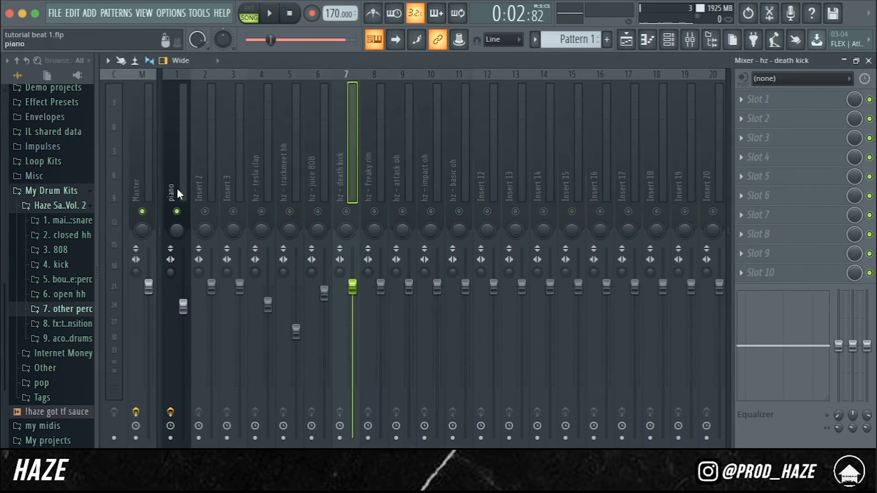
left_click(174, 185)
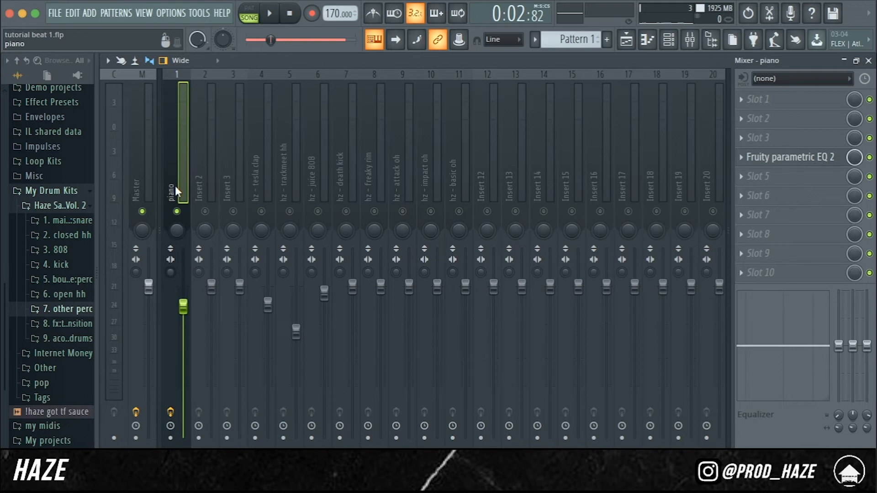
key("space")
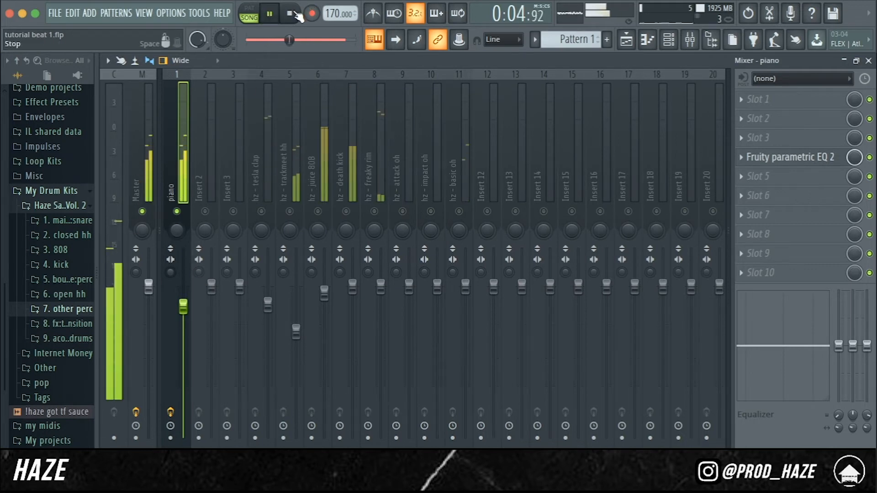
left_click(293, 14)
key("space")
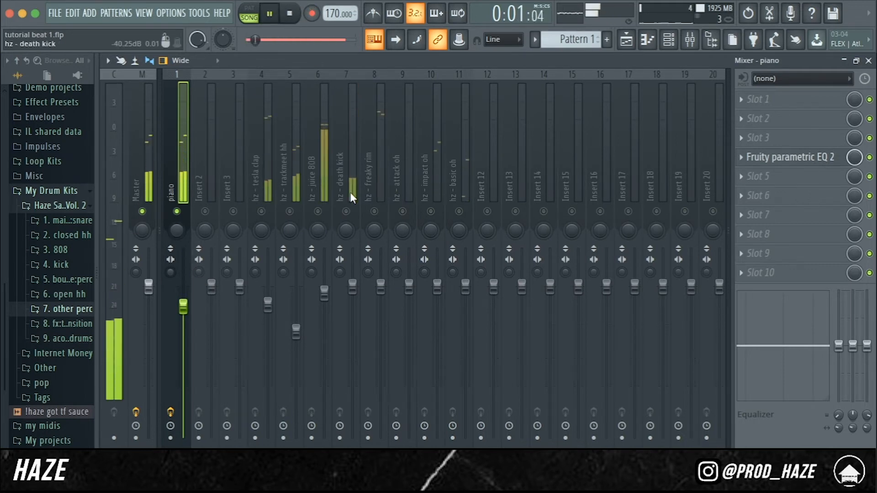
- Unmute the tesla clap and trackmeet hh mixer tracks and lower both faders slightly
left_click(261, 212)
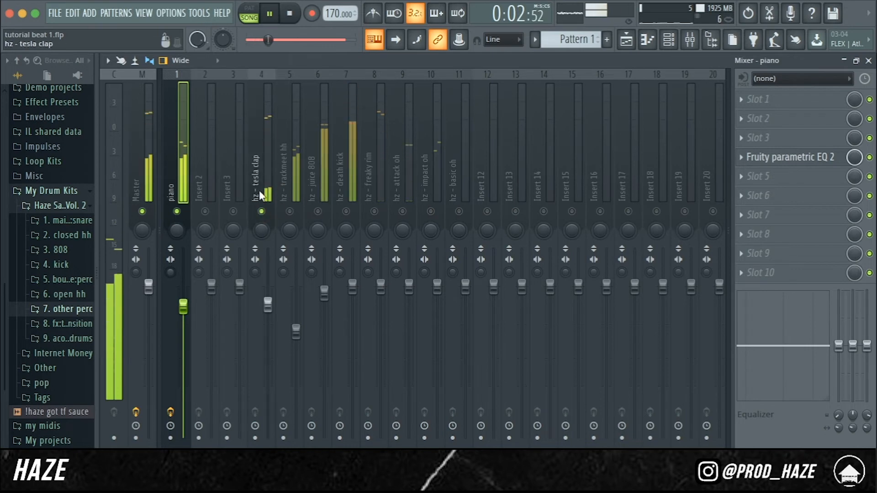
left_click(267, 297)
left_click(289, 212)
left_click(300, 344)
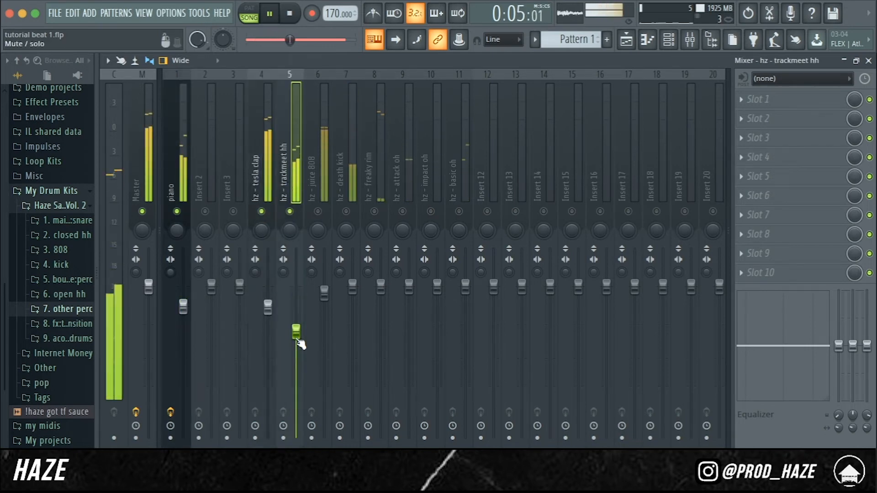
left_click_drag(297, 333, 297, 339)
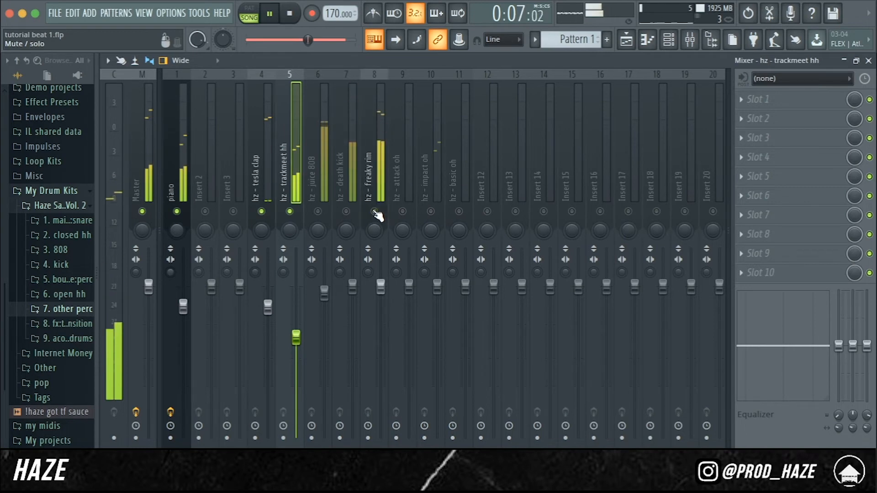
- Unmute the freaky rim, attack oh and impact oh tracks and lower their faders, the rim to about -3.3 dB and attack oh to about -3.9 dB
left_click(375, 216)
left_click_drag(381, 287, 381, 309)
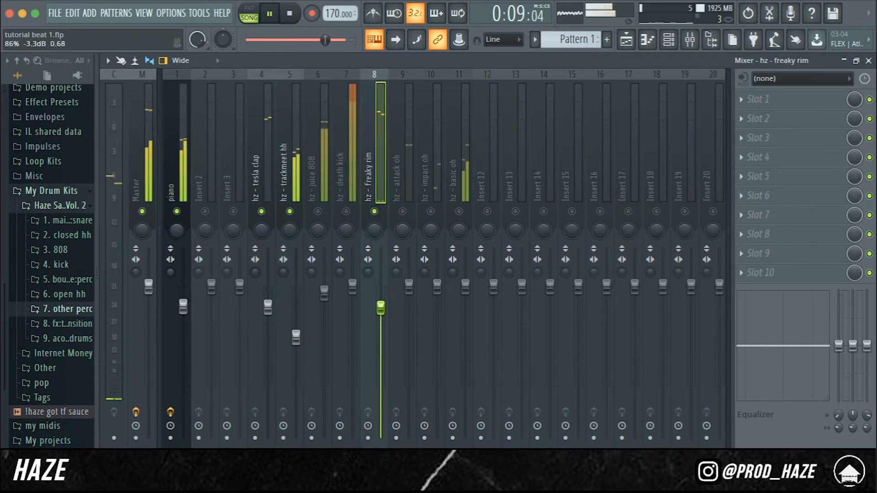
left_click(404, 212)
key("space")
left_click(430, 212)
left_click(429, 194)
key("space")
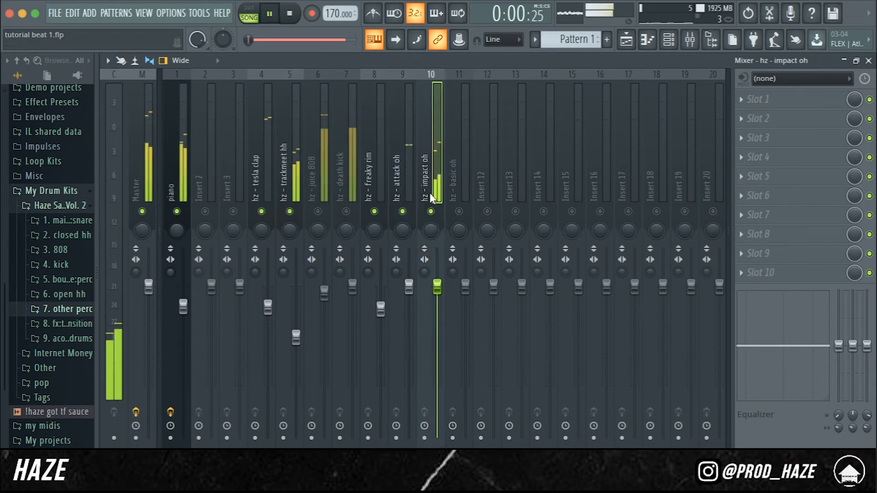
key("space")
left_click_drag(437, 284, 408, 312)
key("space")
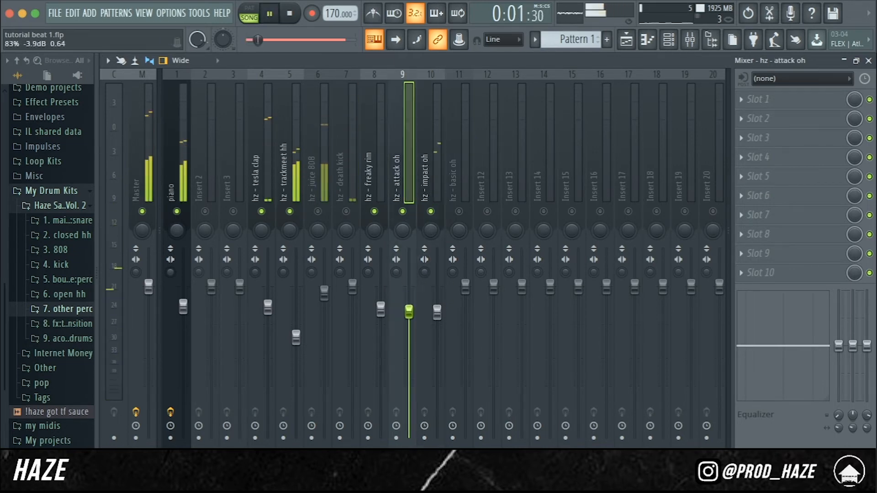
- Unmute the basic oh track and lower its fader to match the other open hats
left_click(459, 211)
left_click(458, 185)
key("space")
left_click_drag(465, 287, 465, 313)
key("space")
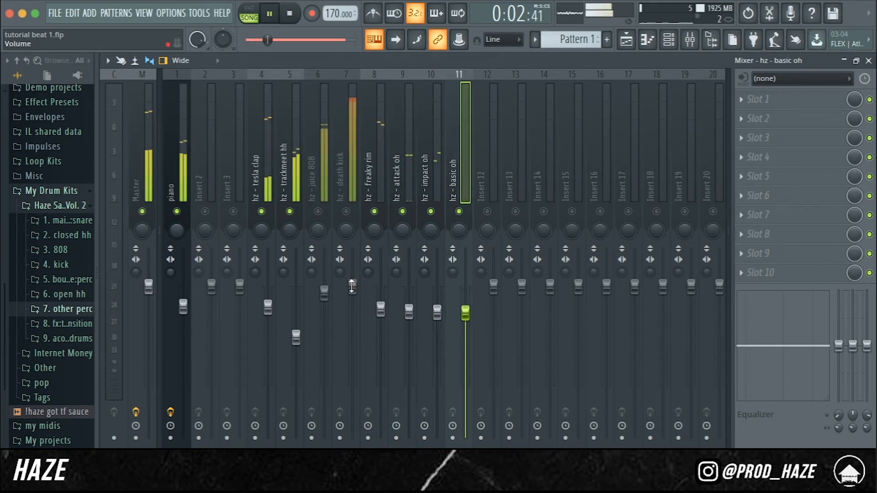
- Unmute the death kick track, audition it in the mix, and select the Master track
left_click(347, 212)
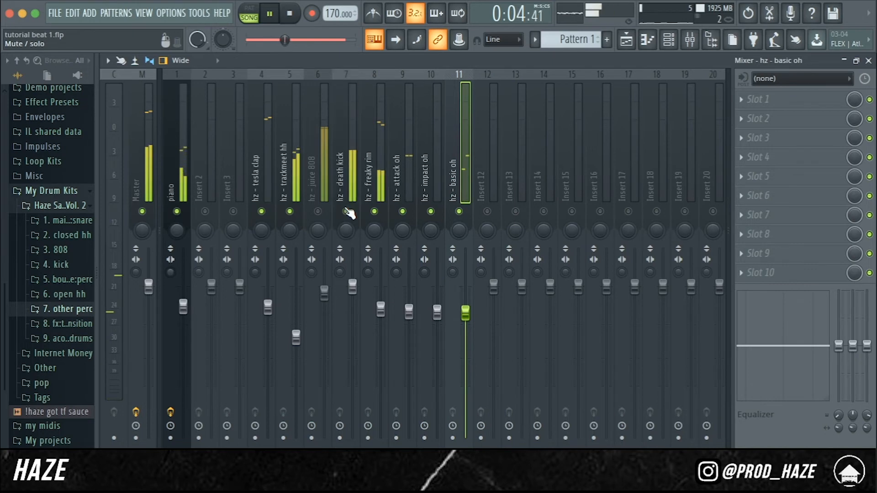
left_click(344, 183)
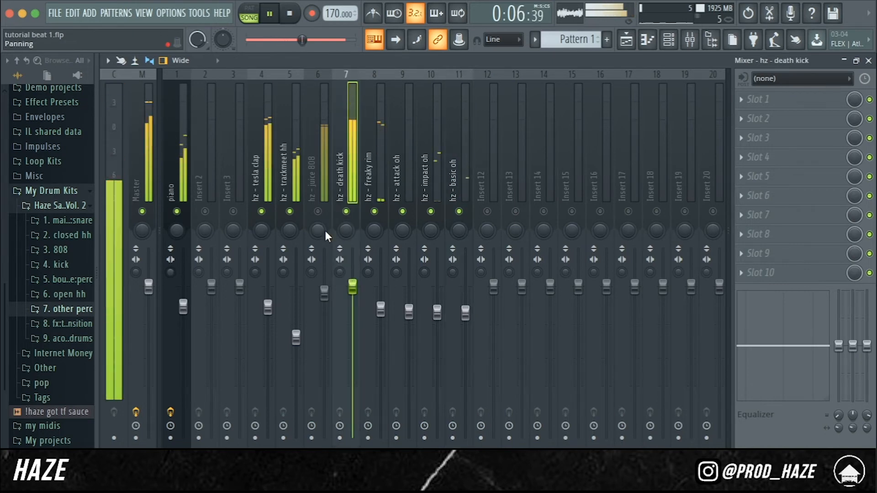
key("space")
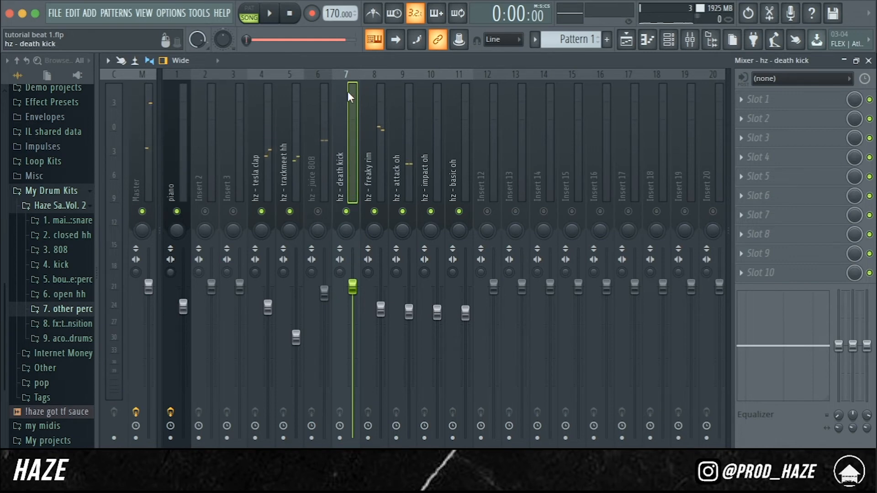
left_click(150, 155)
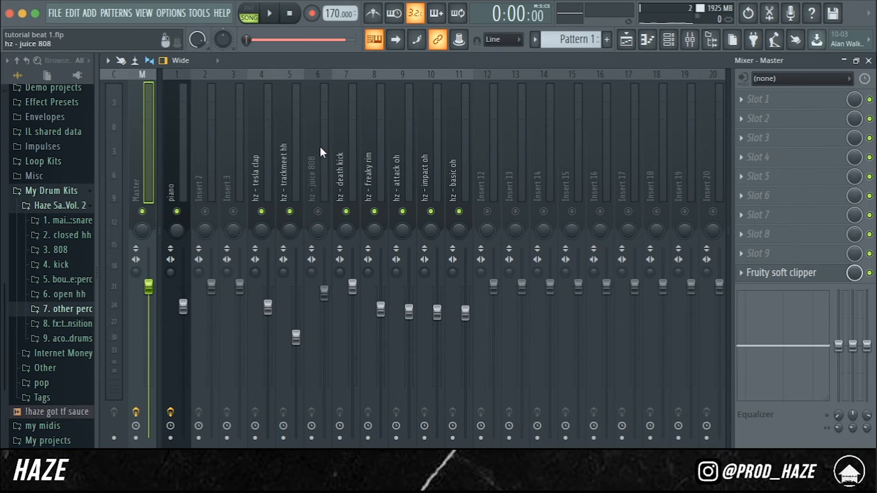
- Unmute the juice 808 mixer track, lower its fader slightly and audition the full mix
left_click(312, 169)
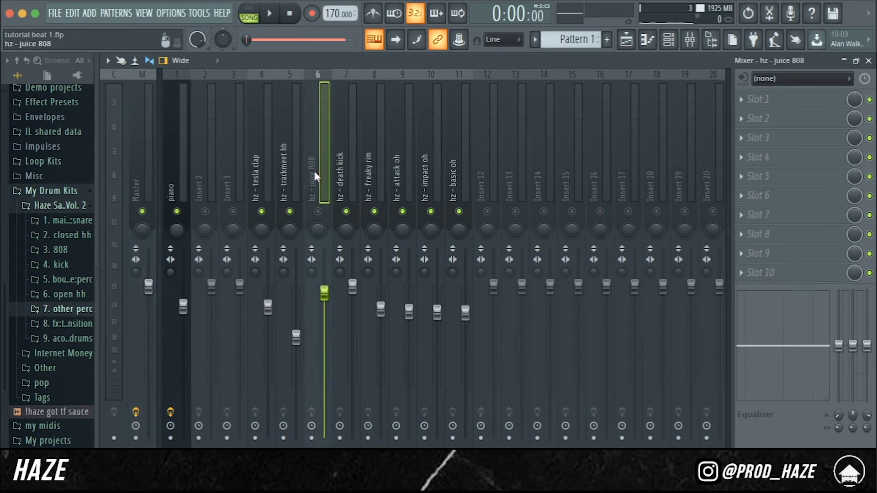
left_click(318, 212)
key("space")
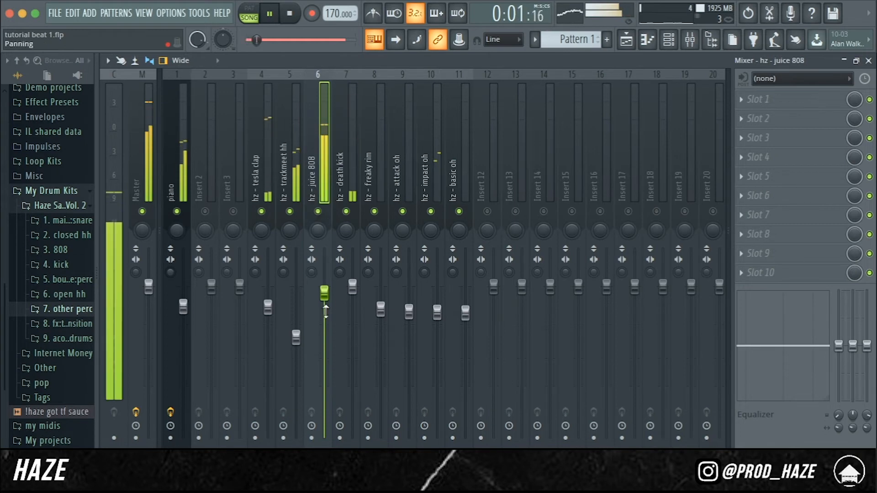
left_click_drag(321, 295, 322, 301)
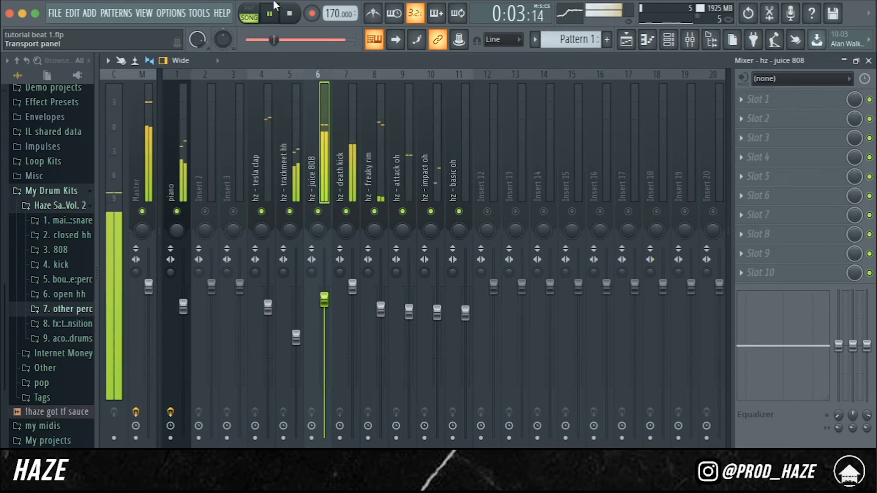
right_click(177, 211)
right_click(177, 212)
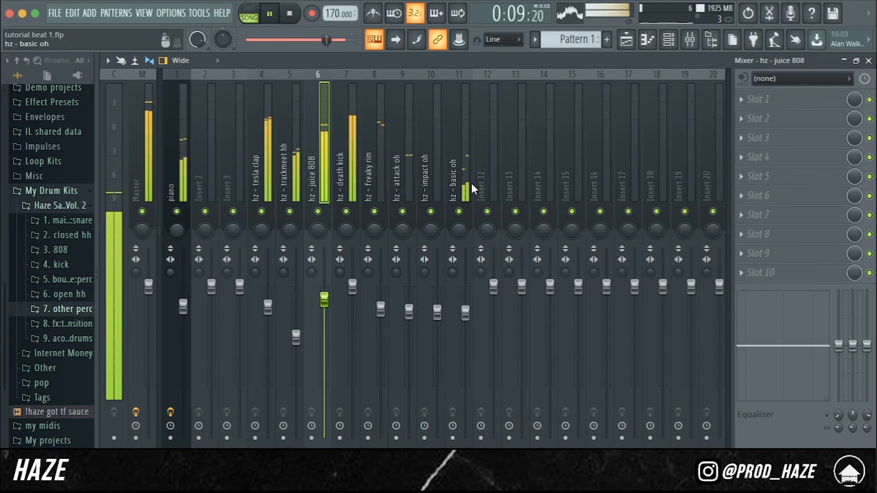
key("F9")
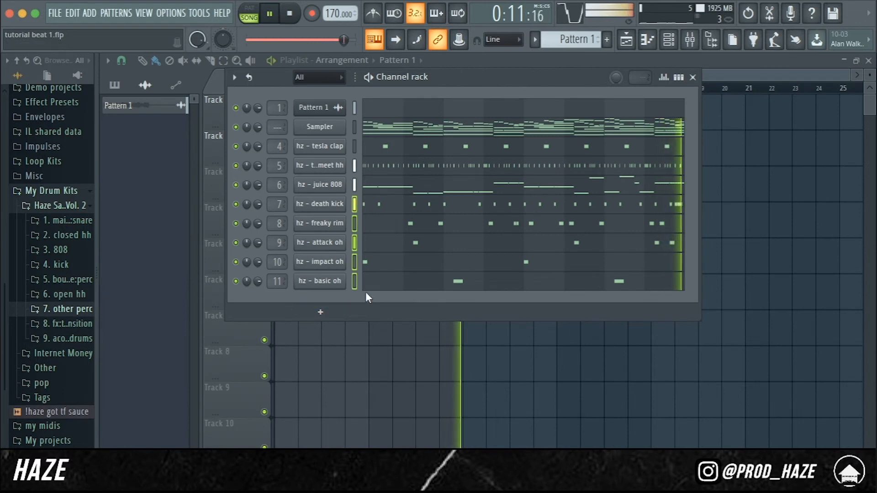
key("space")
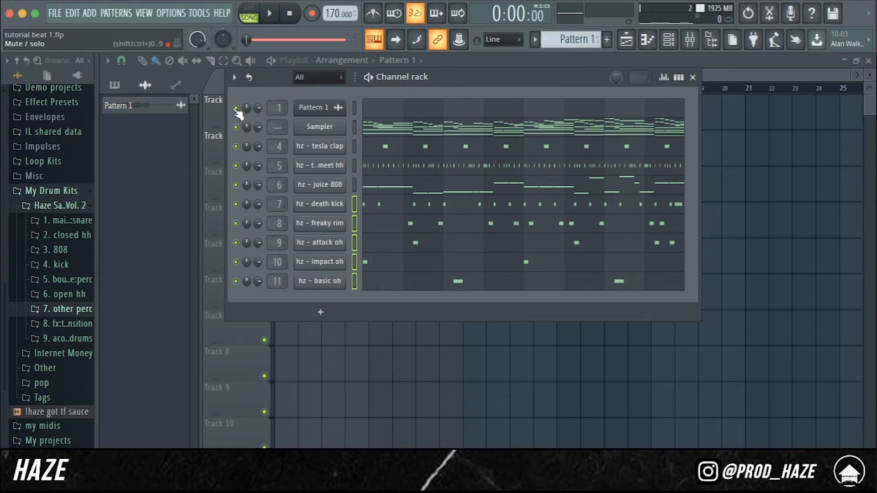
- Add an ElectraX instrument channel to the channel rack and close its plugin window
left_click(321, 312)
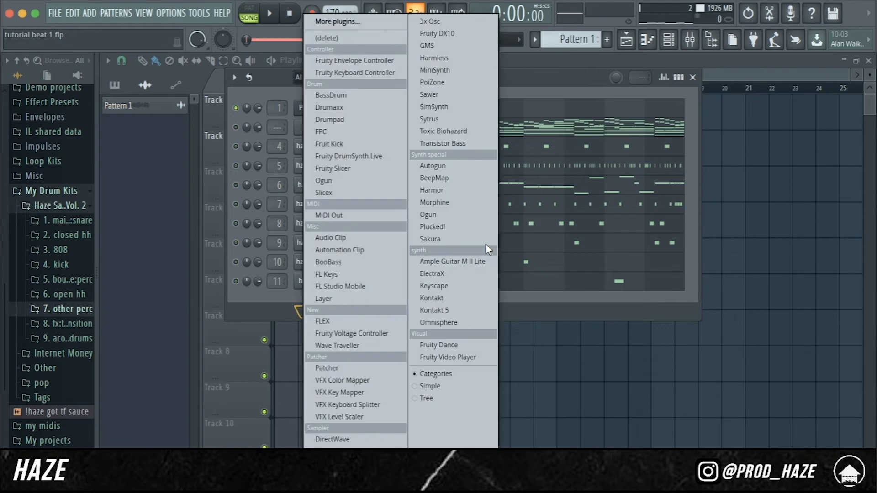
left_click(459, 273)
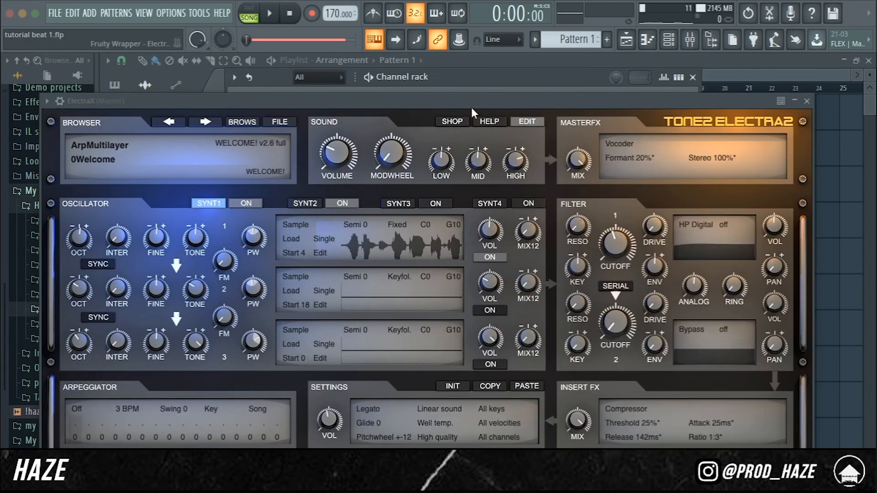
left_click_drag(472, 103, 460, 70)
key("Escape")
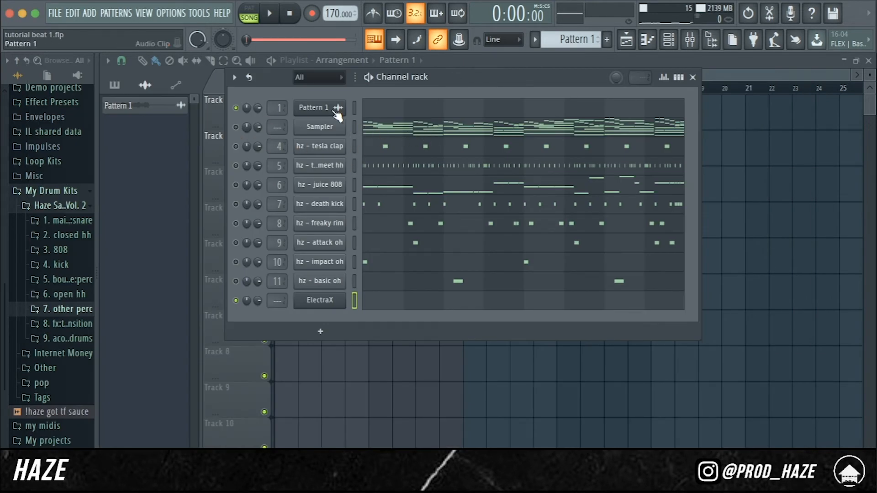
- Copy the melody notes from the Sampler channel into the ElectraX channel and play them back soloed
left_click(397, 132)
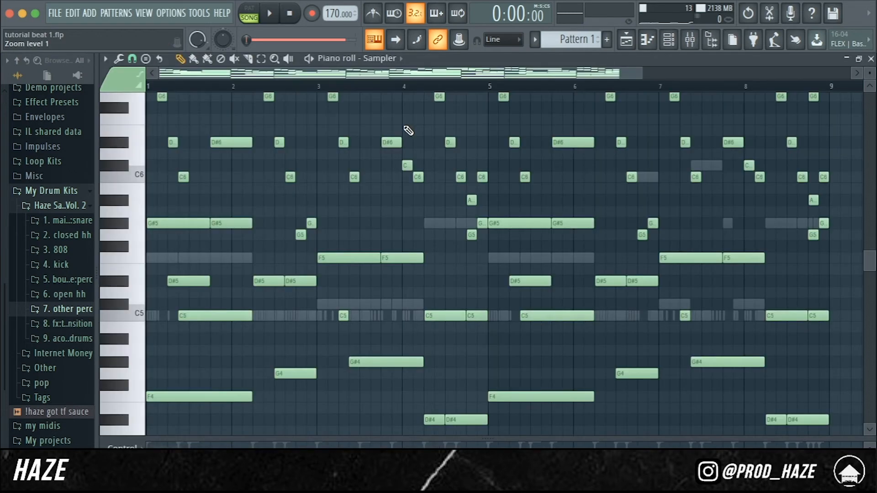
key("Escape")
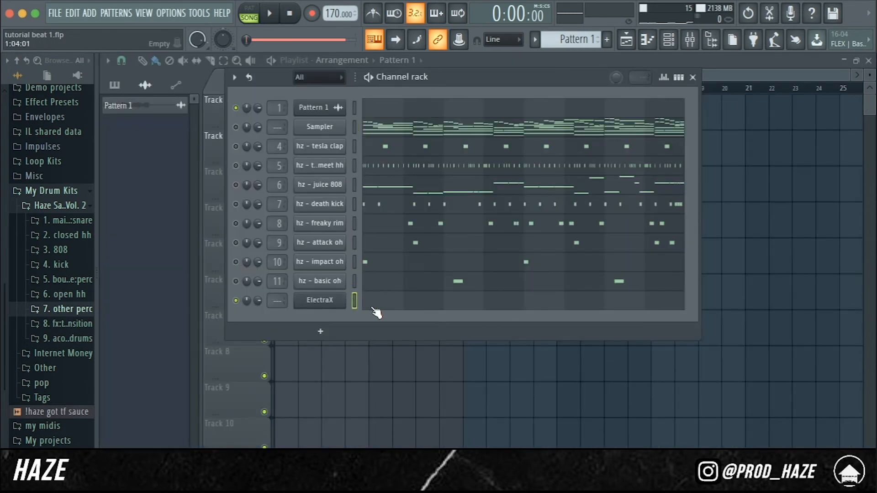
key("ctrl+v")
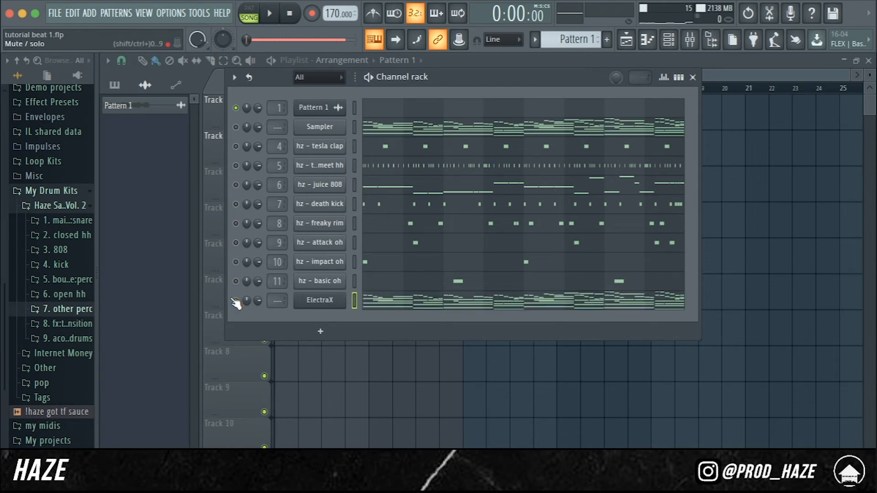
left_click(320, 302)
key("F7")
key("space")
scroll(316, 266, "up", 3)
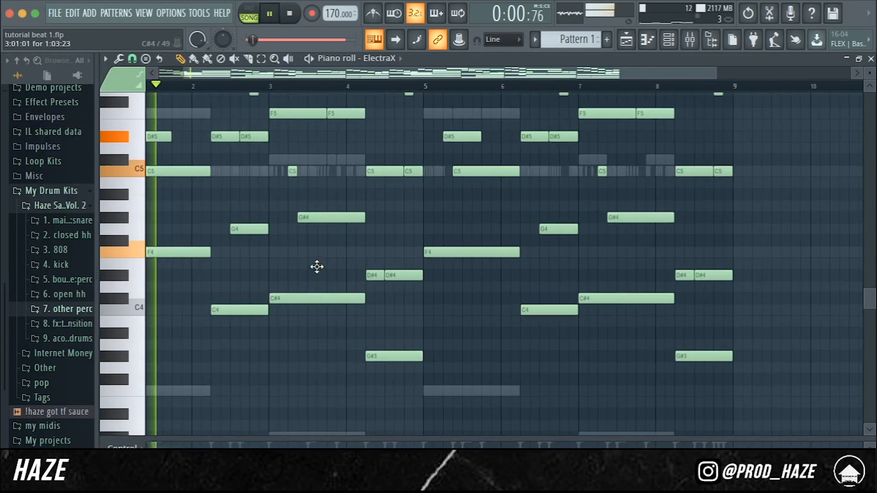
key("F7")
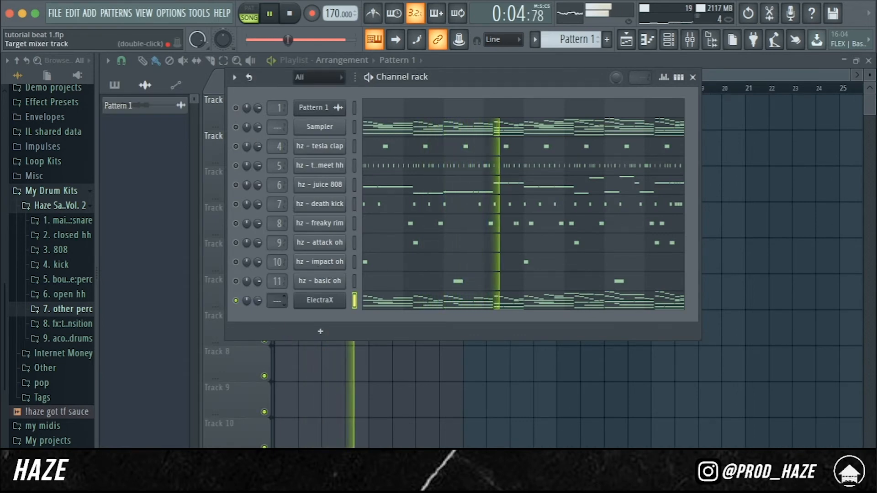
- Route the ElectraX channel to mixer insert 2 and lower its fader to about -6.1 dB
key("F9")
right_click(205, 188)
mouse_move(283, 204)
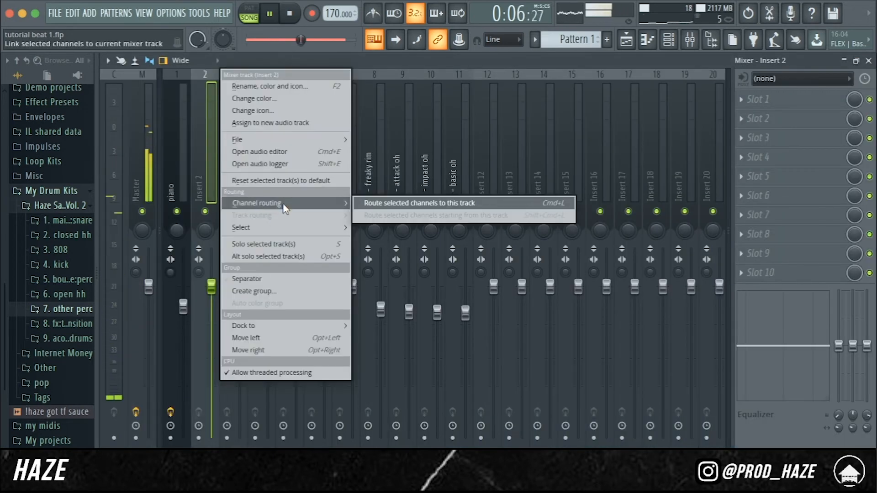
left_click(418, 203)
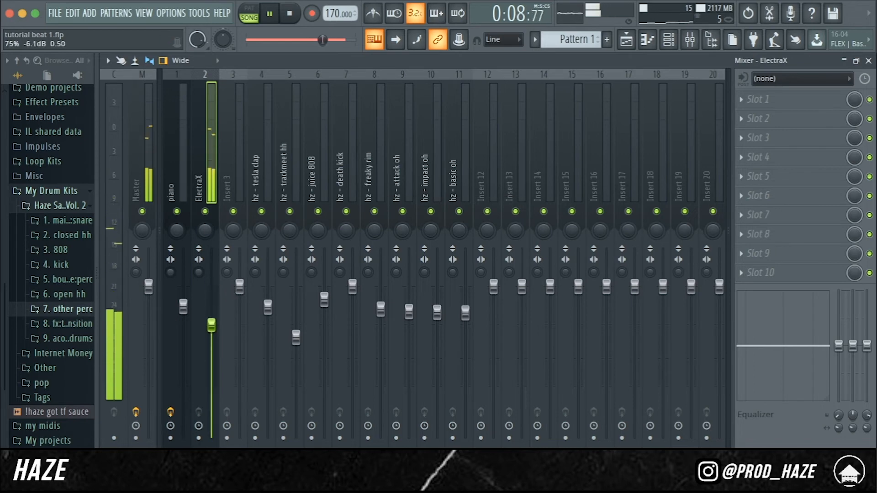
key("F9")
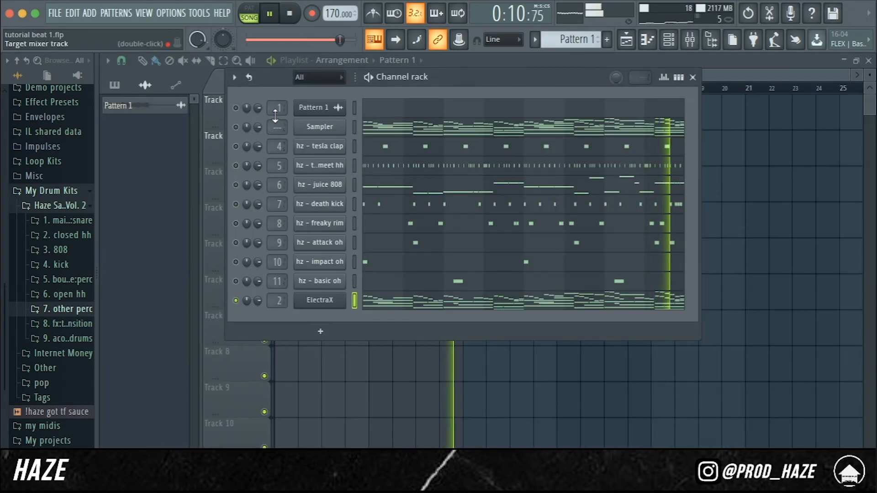
- Unmute the other channels, play the whole beat, and lower the ElectraX mixer fader to about -9.1 dB
key("space")
key("space")
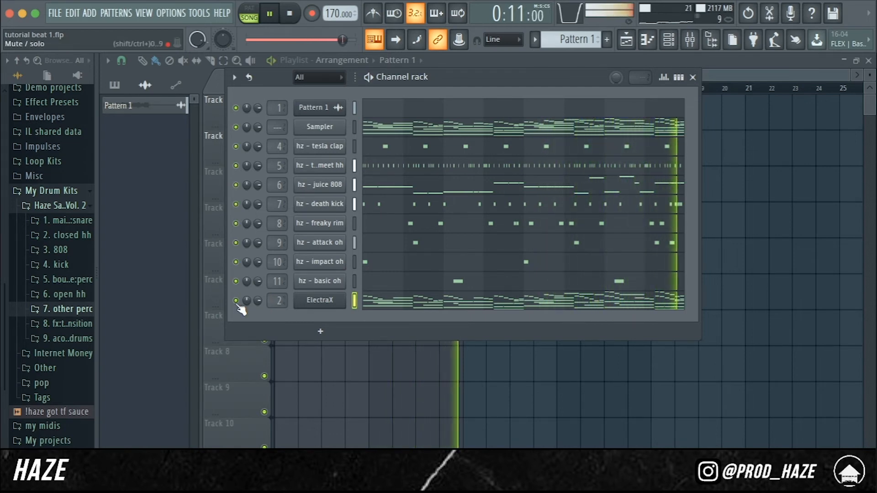
left_click(290, 14)
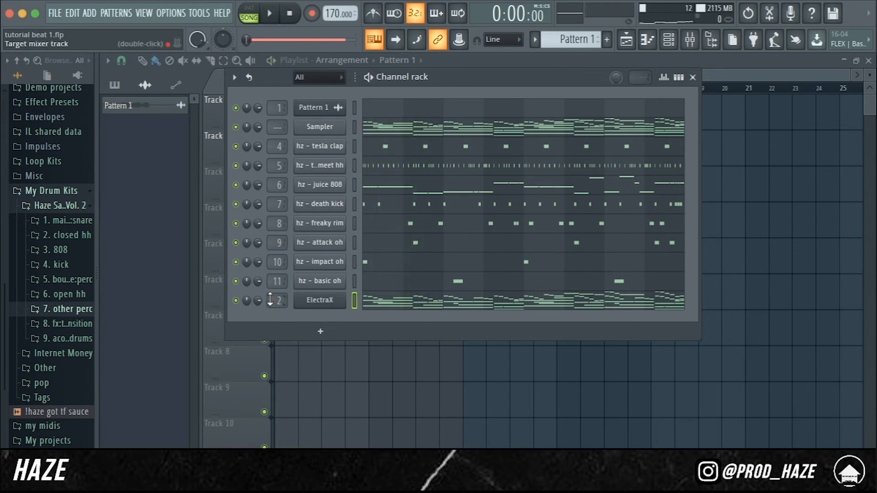
double_click(270, 299)
left_click_drag(212, 330, 211, 344)
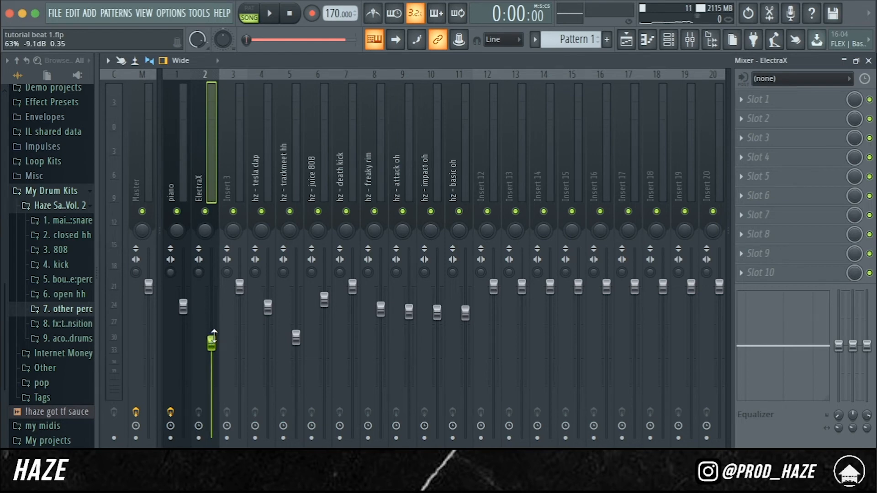
key("F9")
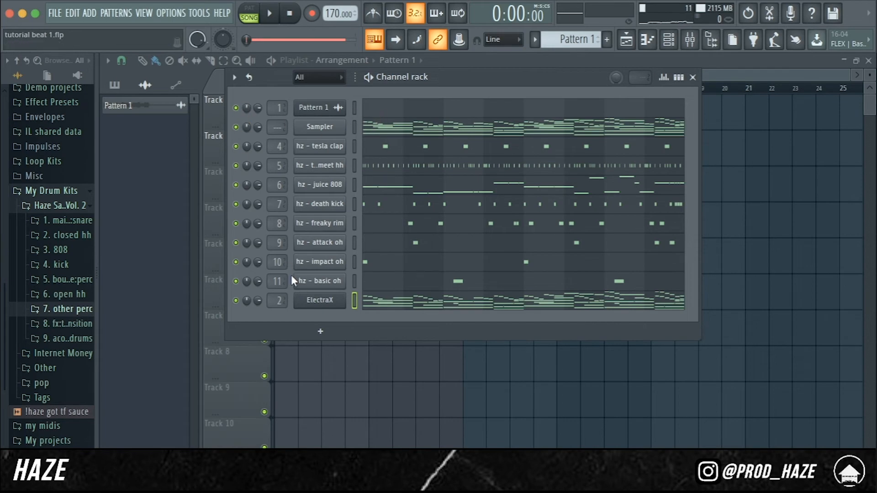
- Add Gross Beat to slot 6 of the piano mixer track and close the mixer
double_click(272, 108)
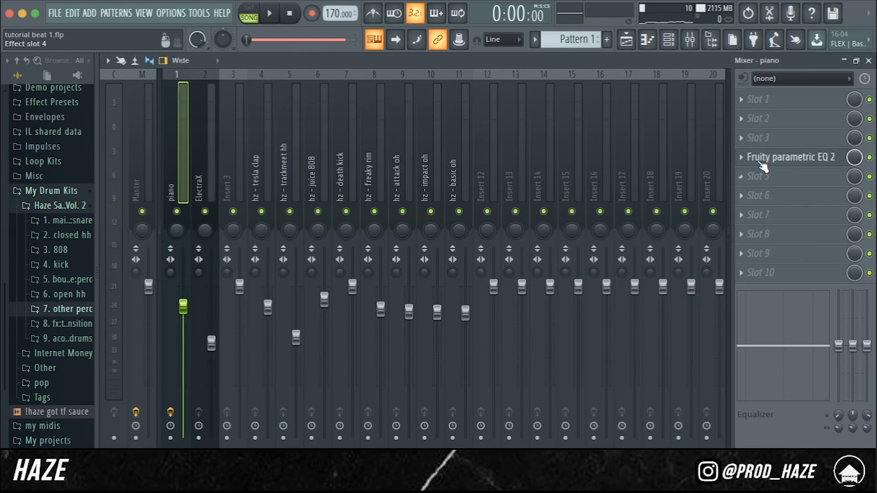
left_click(750, 197)
left_click(662, 173)
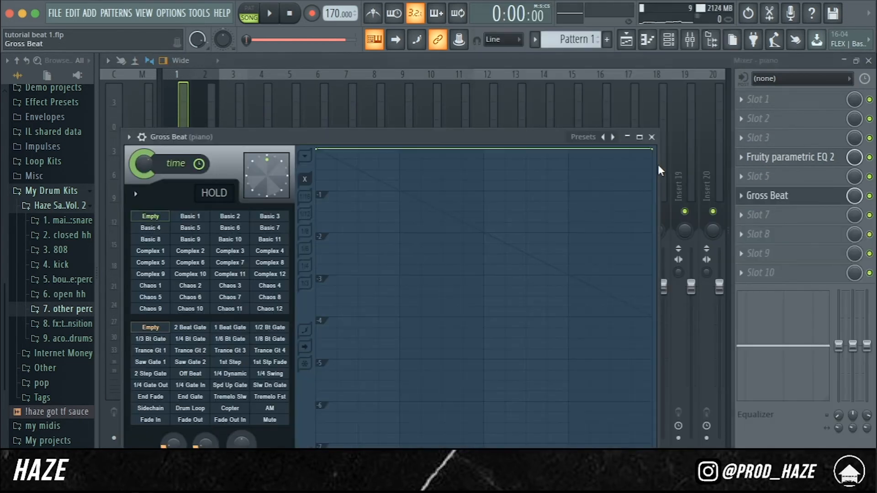
left_click_drag(550, 136, 558, 87)
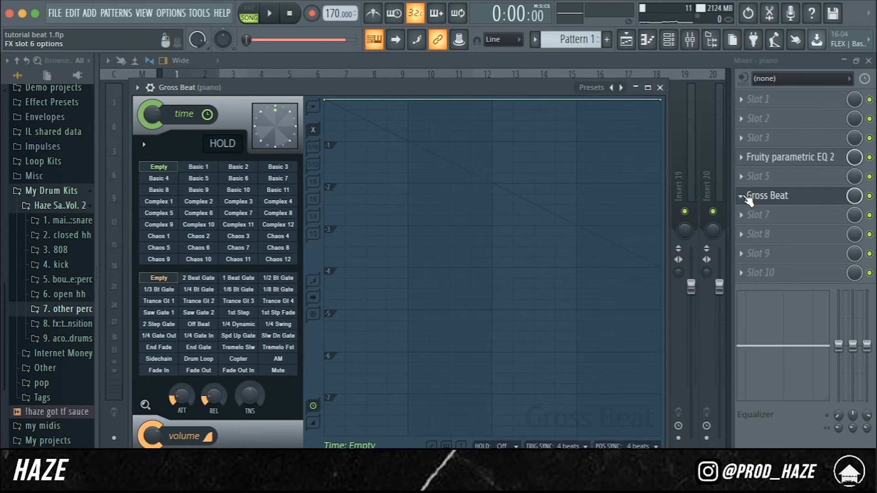
left_click(584, 88)
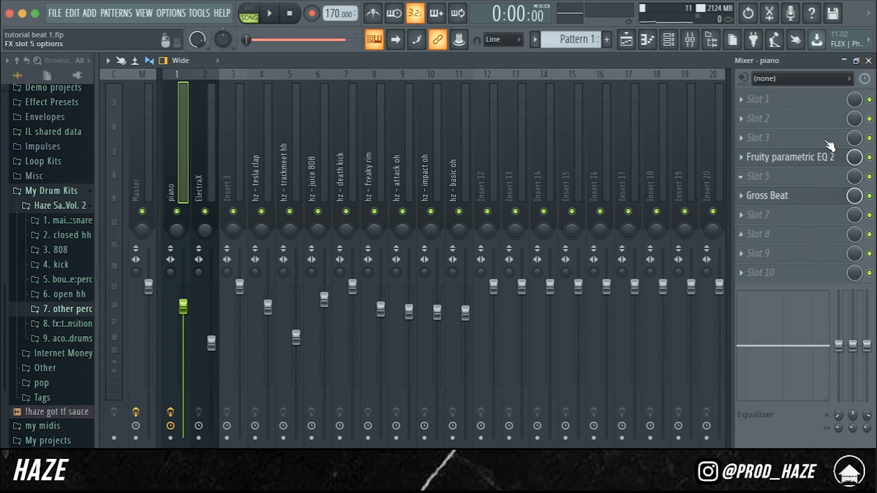
left_click(868, 60)
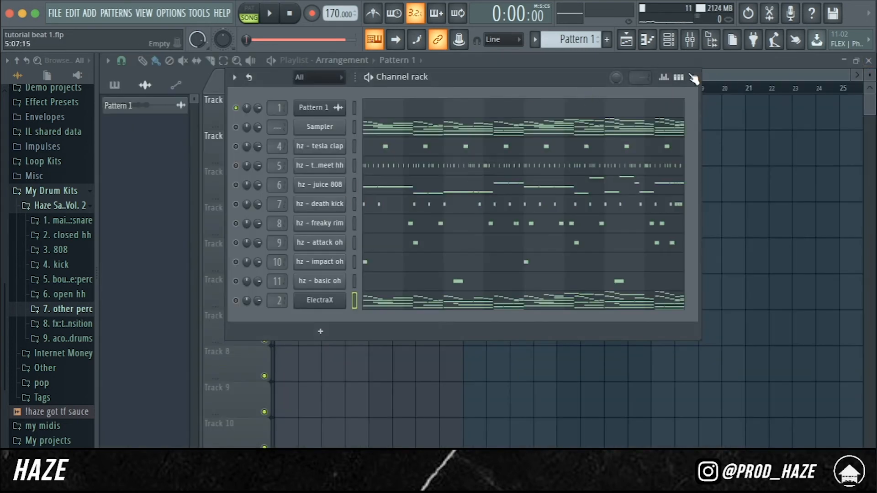
- Split the pattern by channel and repeat the Pattern 1 melody clip every eight bars along Track 1 up to bar 89
left_click(693, 78)
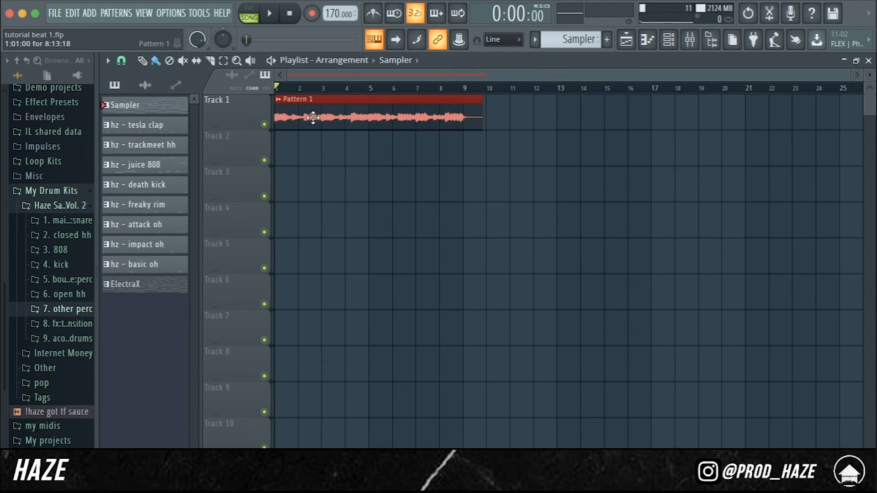
left_click_drag(304, 114, 499, 125)
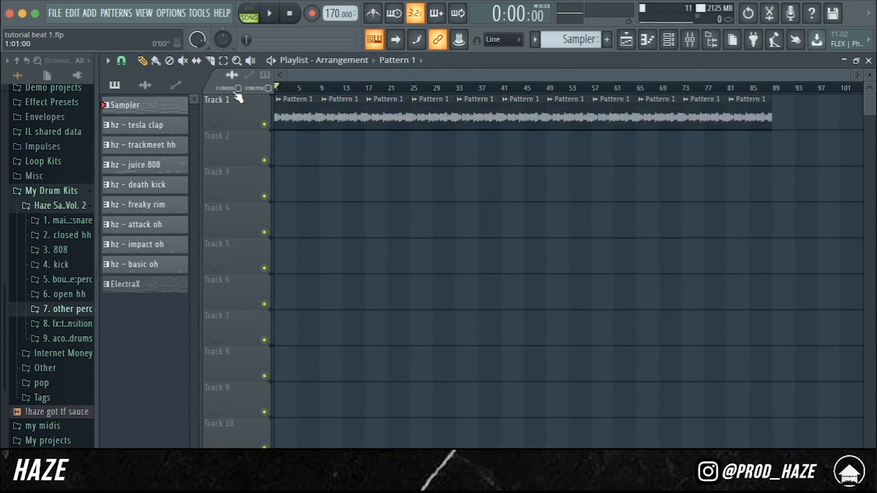
scroll(301, 121, "up", 4)
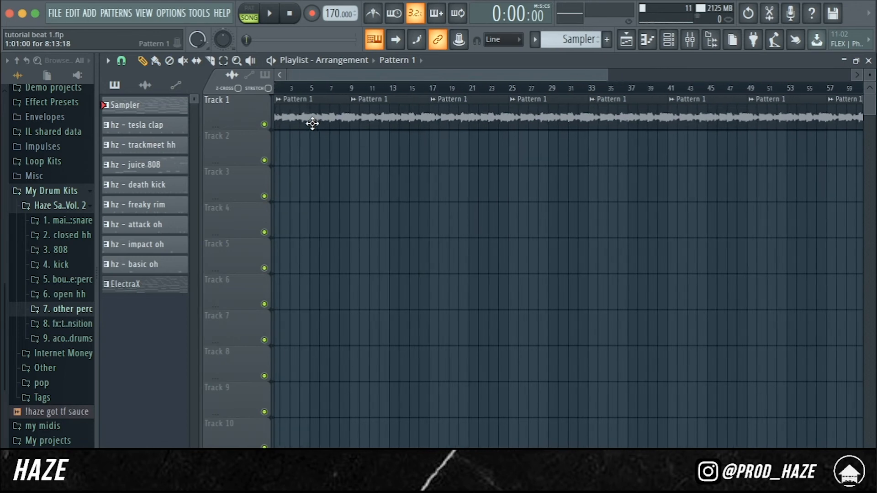
scroll(317, 121, "down", 1)
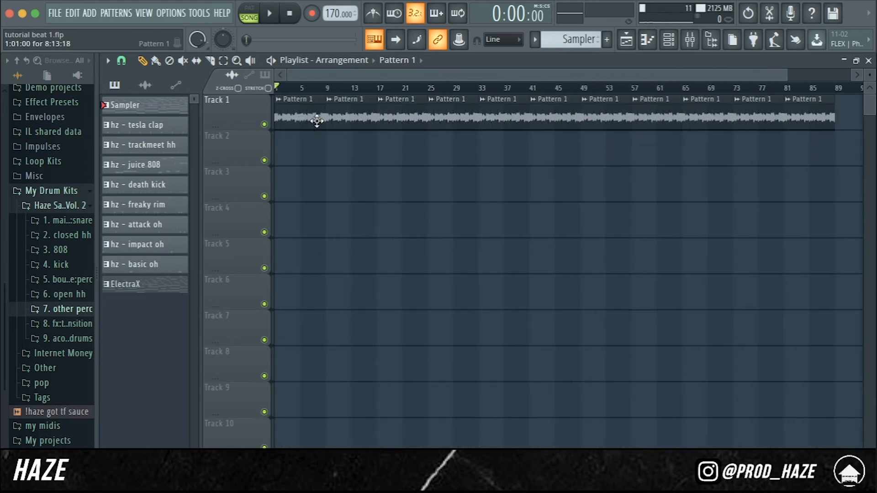
- Place the drum patterns, tesla clap through basic oh, from Track 4 downward at bars 17, 25, 57, 65 and 81
left_click(138, 279)
left_click(149, 262)
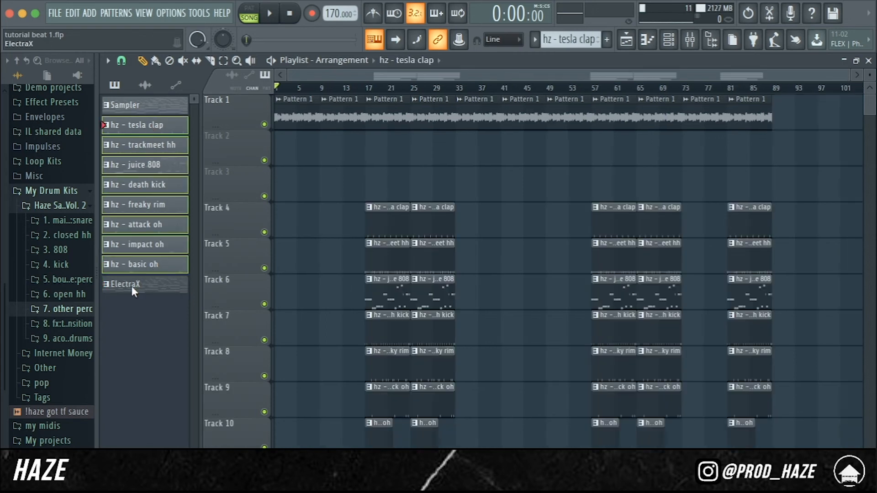
- Place the ElectraX pattern on Track 2 at bar 9 and duplicate it at bar 25
left_click(131, 284)
left_click(313, 152)
scroll(349, 153, "up", 4)
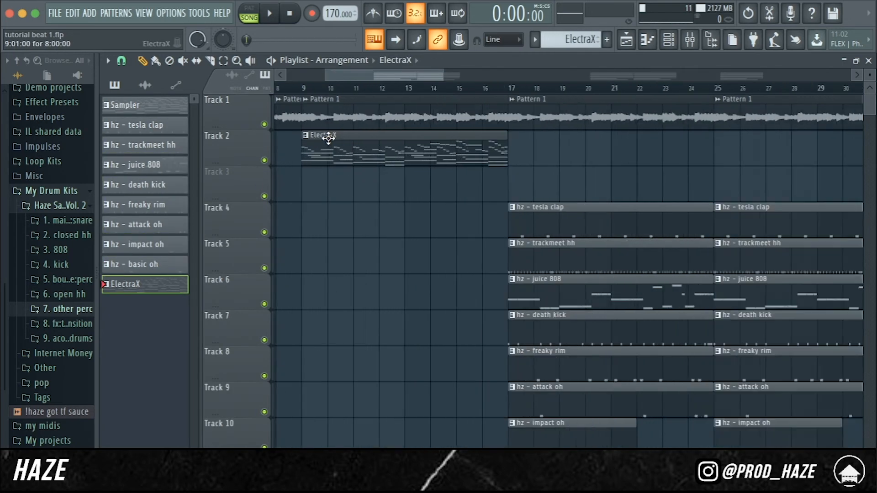
left_click_drag(349, 153, 579, 164, "shift")
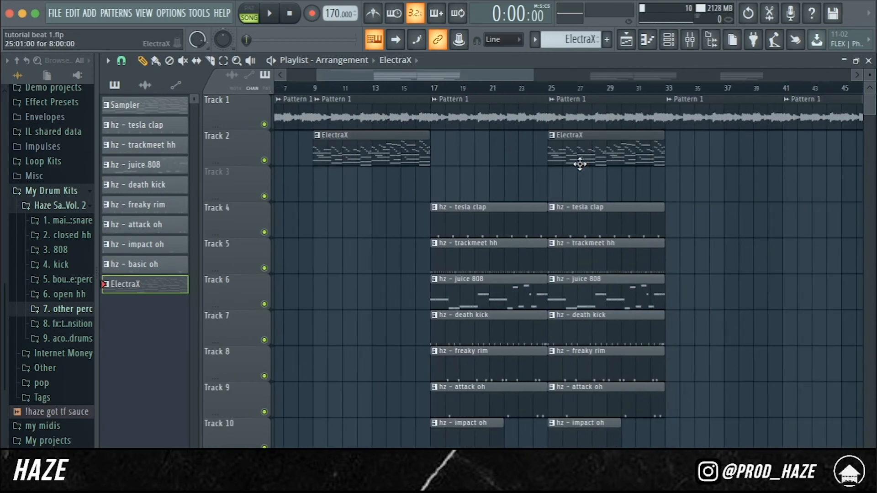
- Duplicate the tesla clap, trackmeet hh and juice 808 clips from bar 25 to bars 33 and 41
scroll(582, 166, "down", 4)
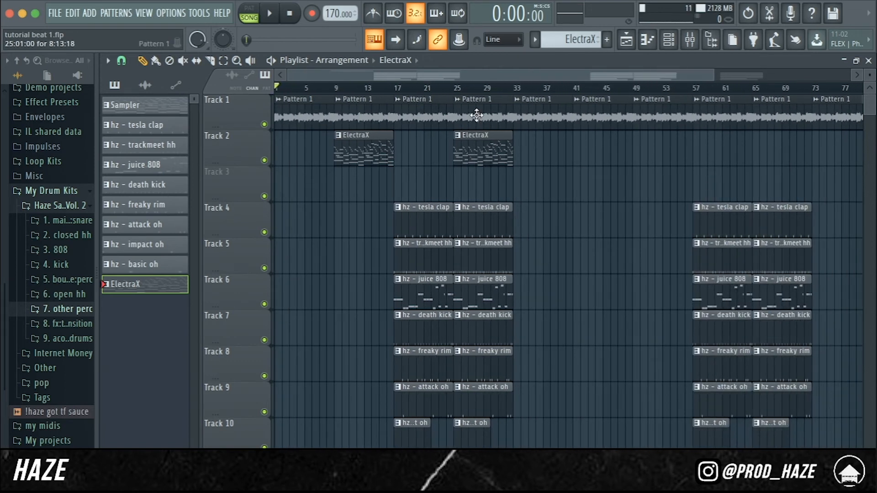
left_click_drag(525, 311, 455, 202, "ctrl")
left_click_drag(492, 228, 547, 225, "shift")
key("ctrl+b")
left_click(594, 366, "ctrl")
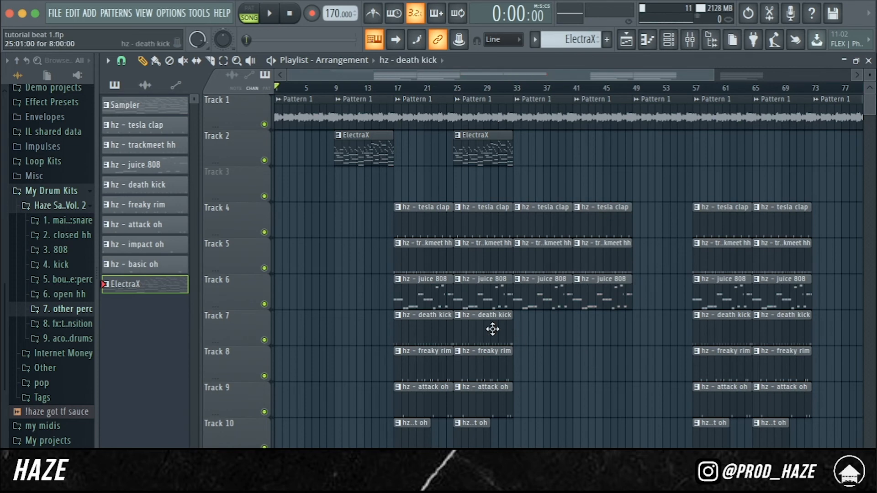
- Duplicate the death kick clip to bar 41 on Track 7
left_click_drag(493, 329, 600, 329, "shift")
scroll(583, 315, "down", 2)
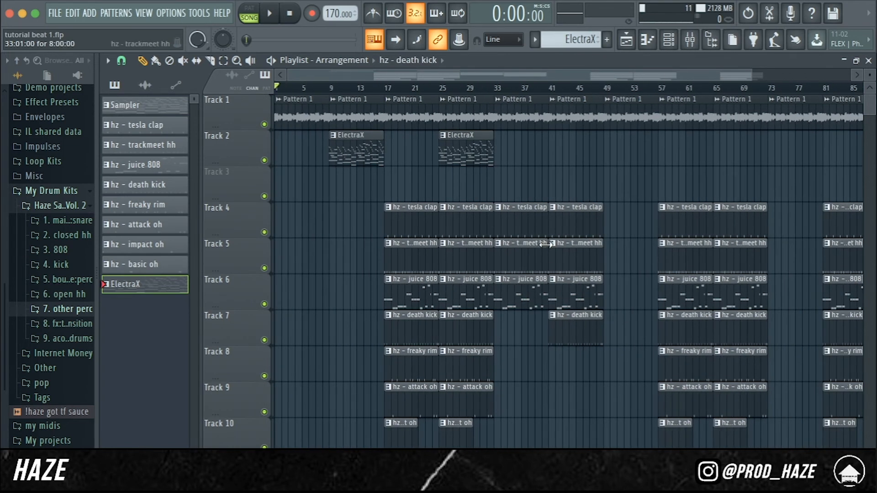
scroll(548, 237, "down", 1)
scroll(634, 232, "down", 3)
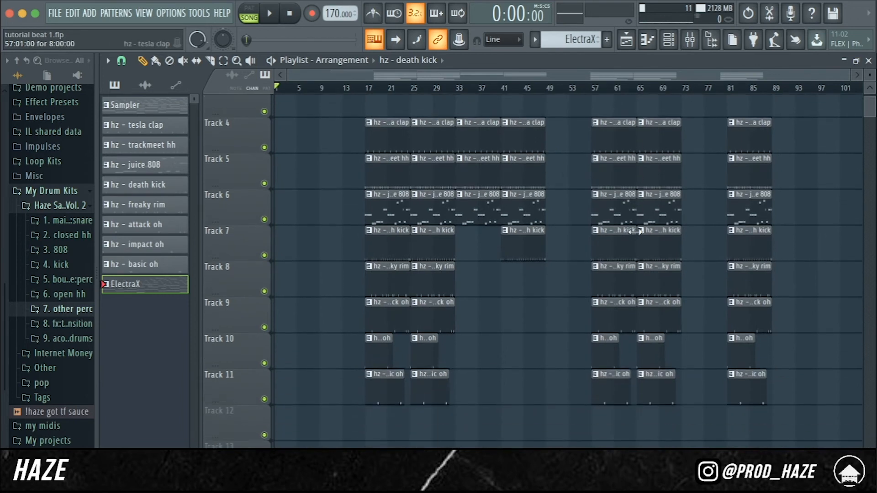
- Duplicate the ElectraX clip to bars 49, 65 and 73, and add tesla clap and trackmeet hh clips at bar 9
scroll(634, 232, "up", 3)
scroll(378, 108, "up", 2)
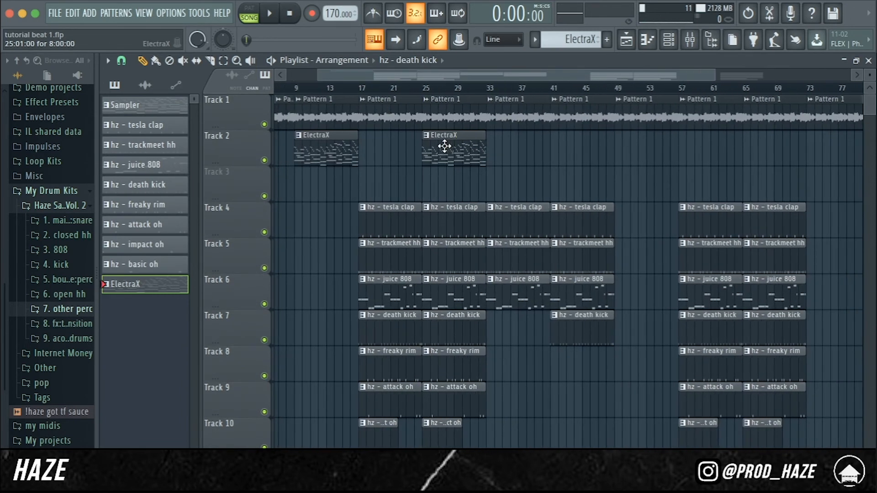
left_click_drag(446, 143, 633, 160)
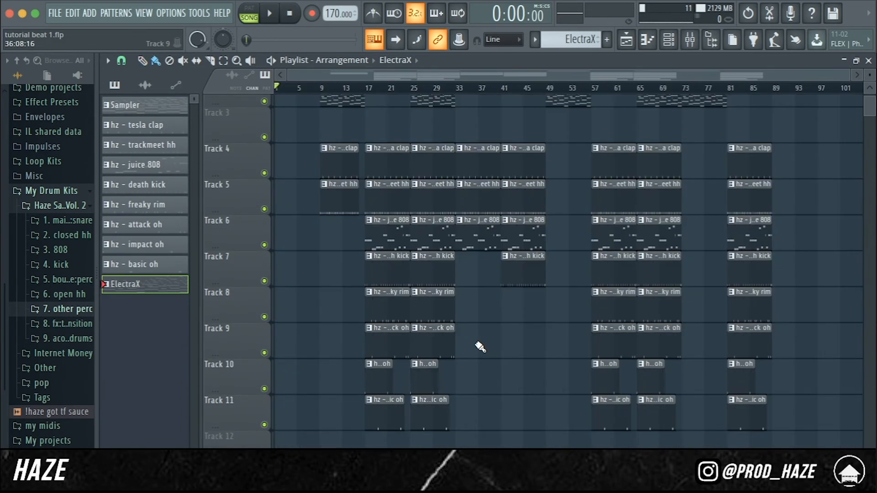
scroll(443, 332, "up", 2)
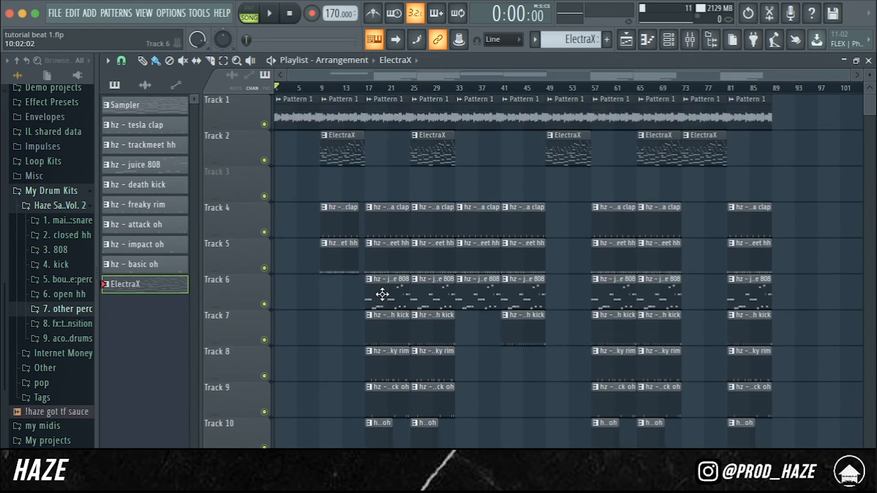
scroll(382, 295, "up", 2)
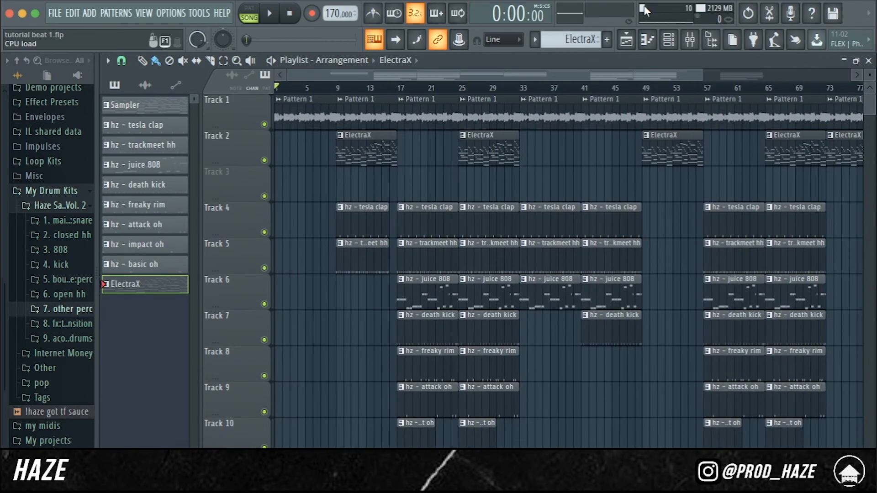
- Create a Gross Beat mix level automation clip on Track 3 and curve it down to the minimum at bar 9
left_click(691, 41)
left_click(693, 42)
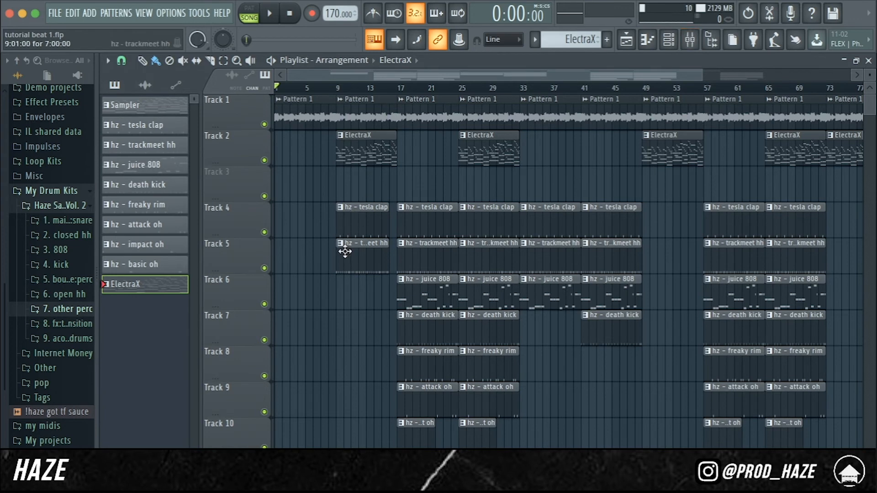
left_click(691, 40)
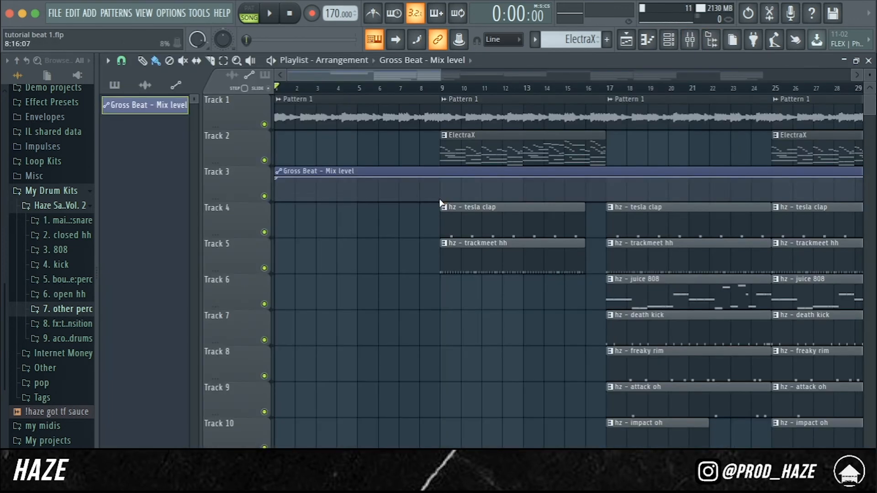
right_click(441, 200)
left_click_drag(441, 200, 439, 222)
left_click_drag(358, 190, 359, 183)
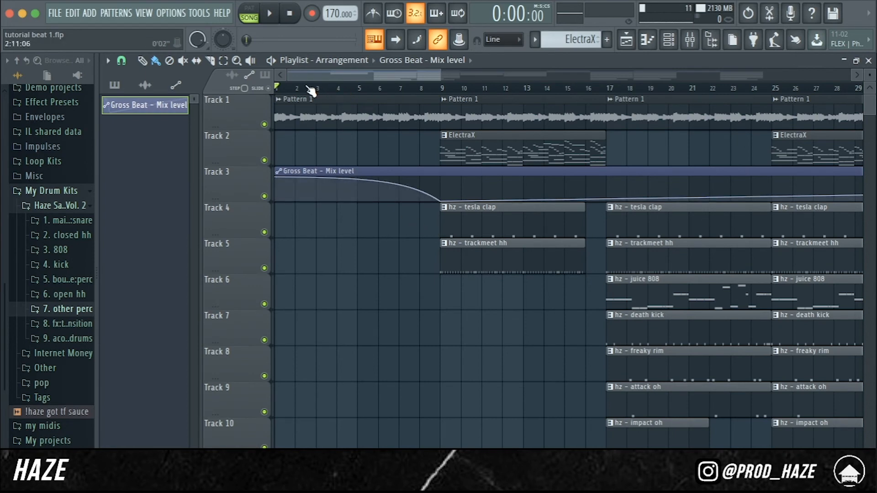
- Play the intro, flatten the Gross Beat automation at its minimum after bar 9, and shift the drum clips down one track
key("space")
scroll(392, 167, "down", 2)
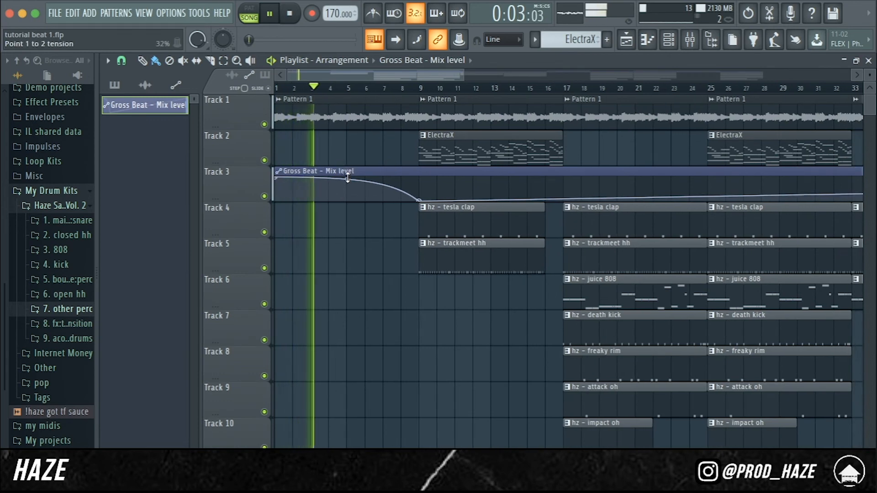
scroll(363, 183, "down", 2)
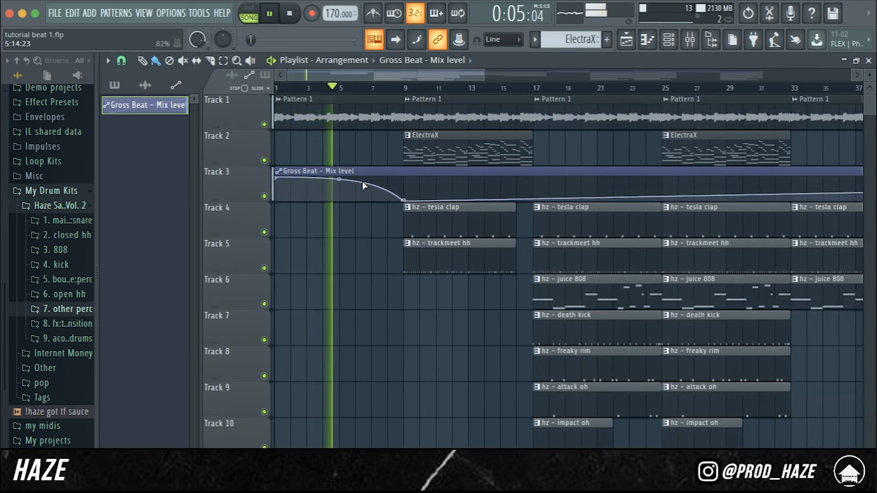
scroll(363, 182, "down", 2)
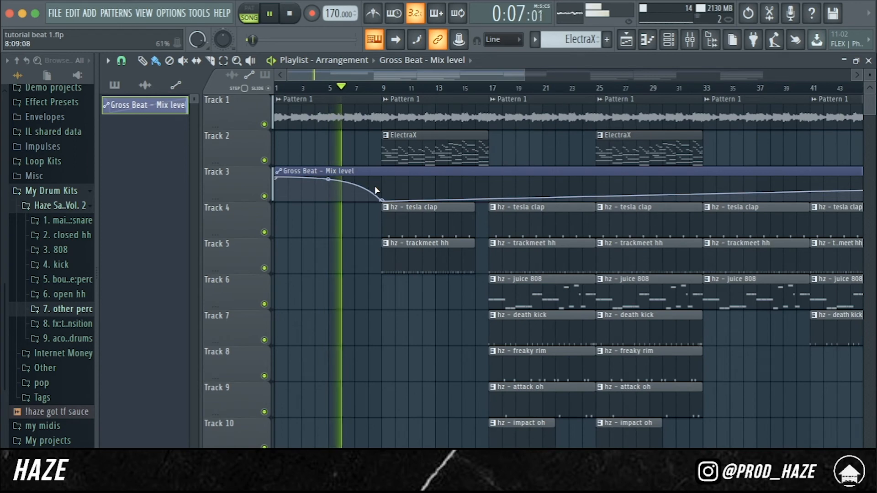
scroll(377, 190, "down", 6)
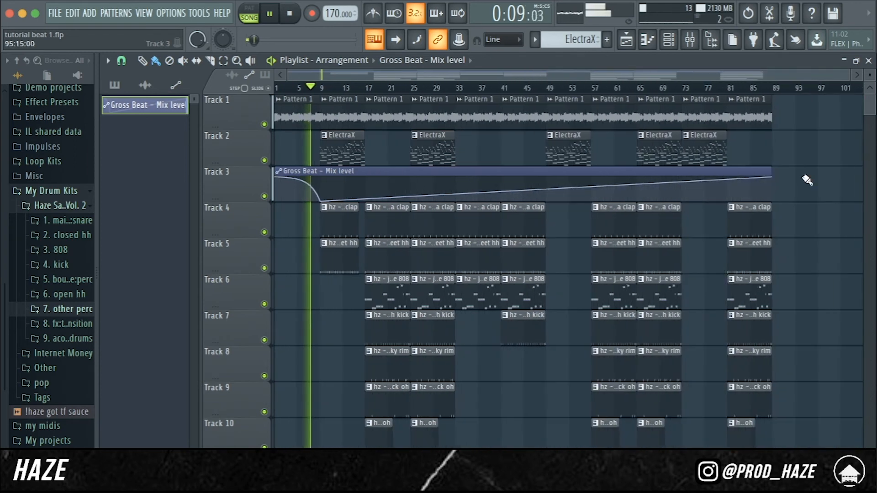
left_click_drag(774, 178, 773, 249)
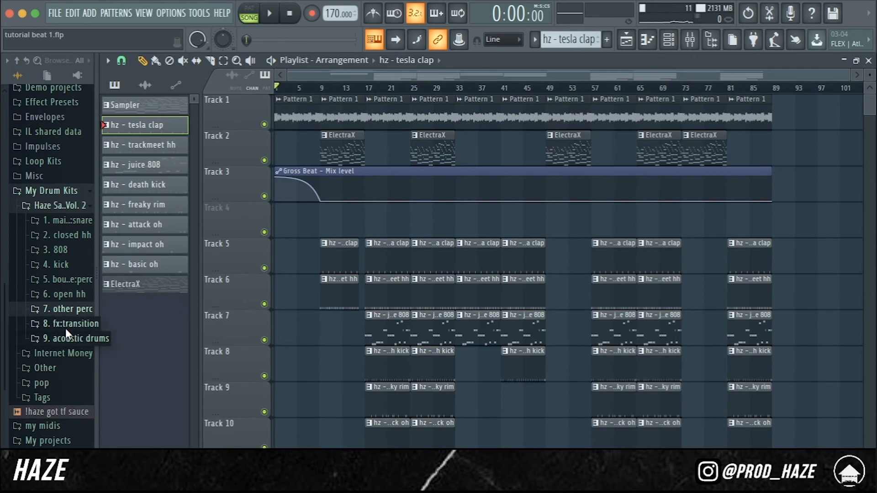
- Place the atomic fx sample on Track 4 just before bar 9 and the !haze got tf sauce tag on Track 7 at bar 6
left_click(70, 324)
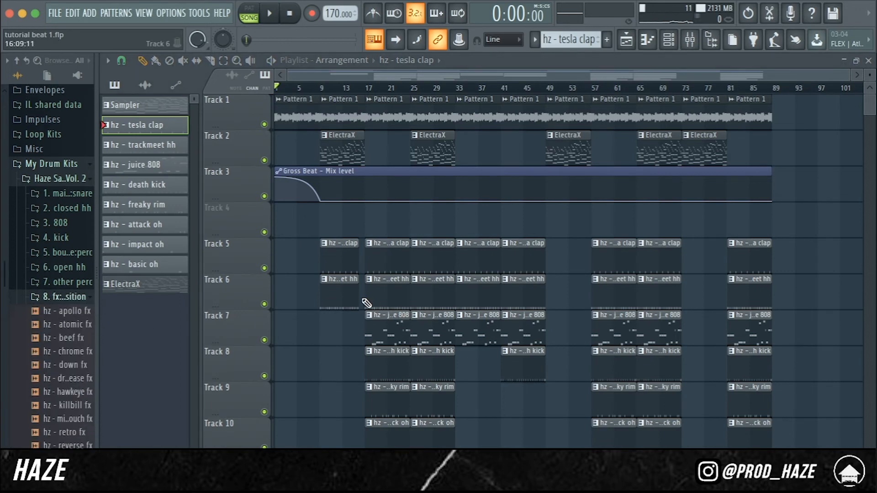
scroll(375, 297, "up", 3)
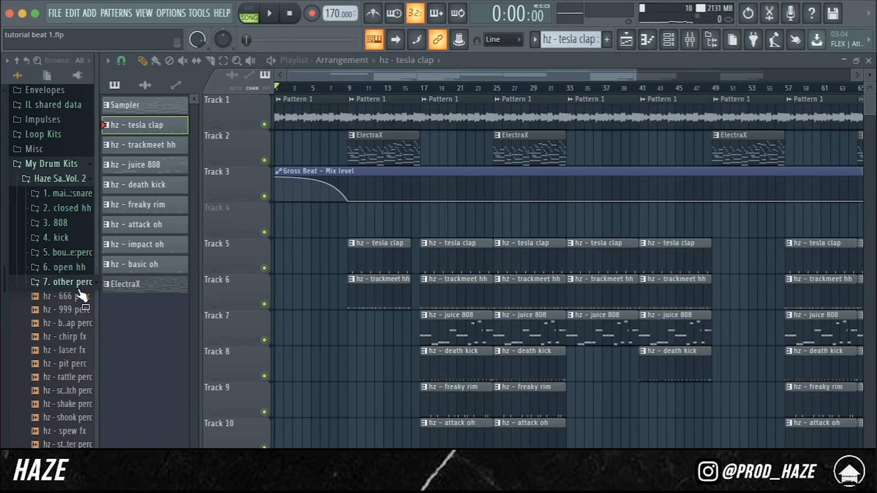
left_click(69, 282)
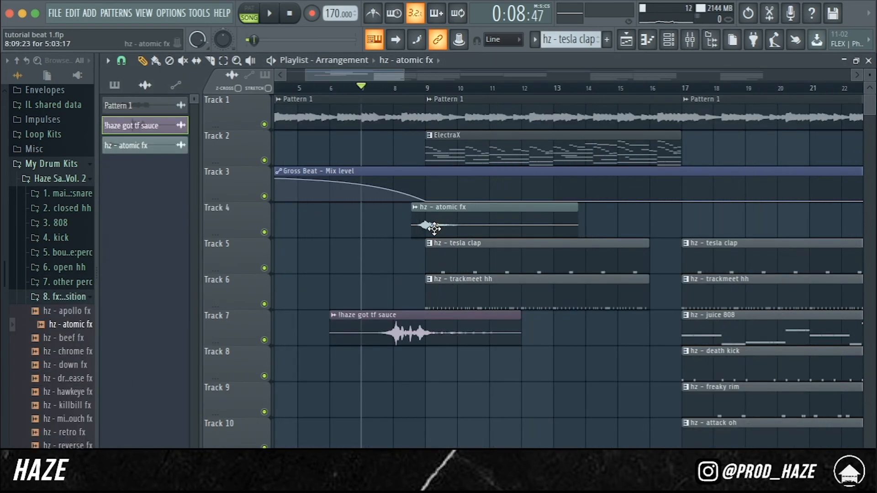
scroll(390, 251, "down", 2)
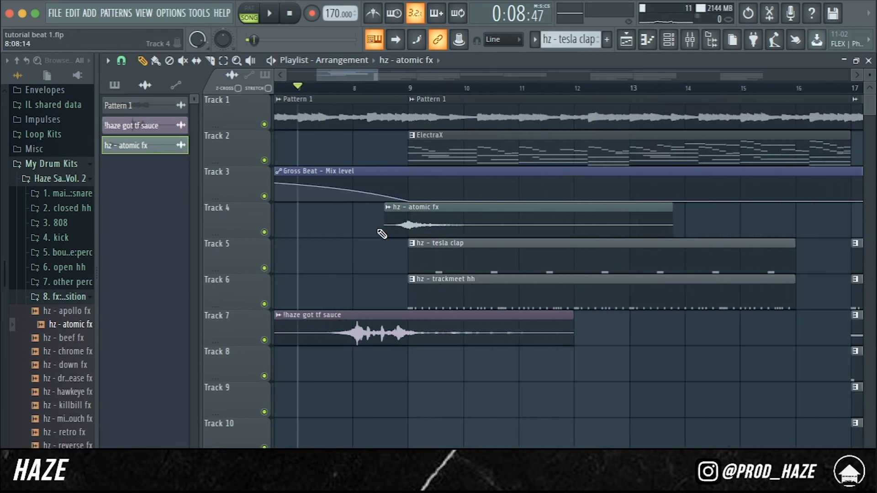
key("space")
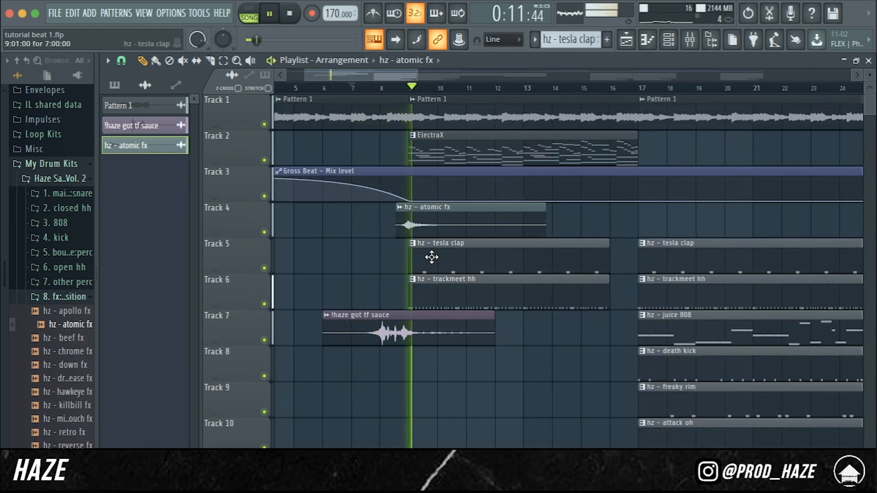
- Add reverse fx on Track 4 leading into bars 17 and 57, and copy atomic fx to just before bars 33, 49 and 73
scroll(480, 259, "down", 6)
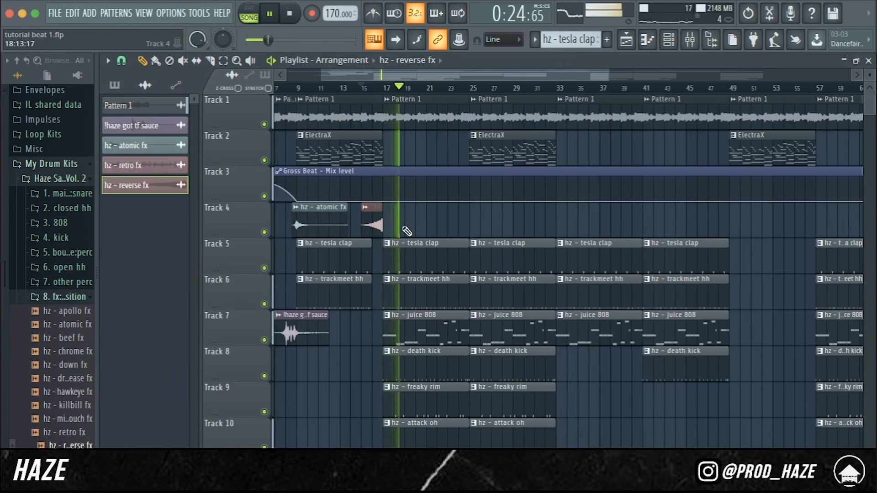
scroll(452, 227, "down", 6)
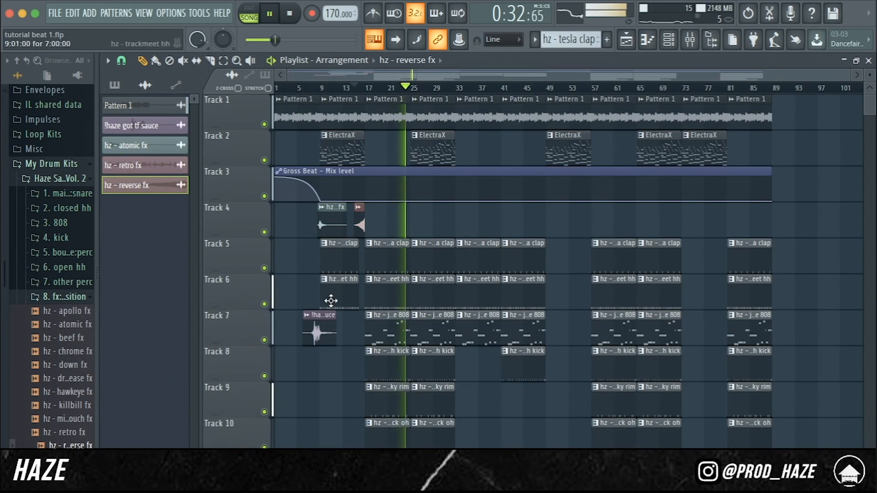
left_click_drag(358, 225, 344, 223)
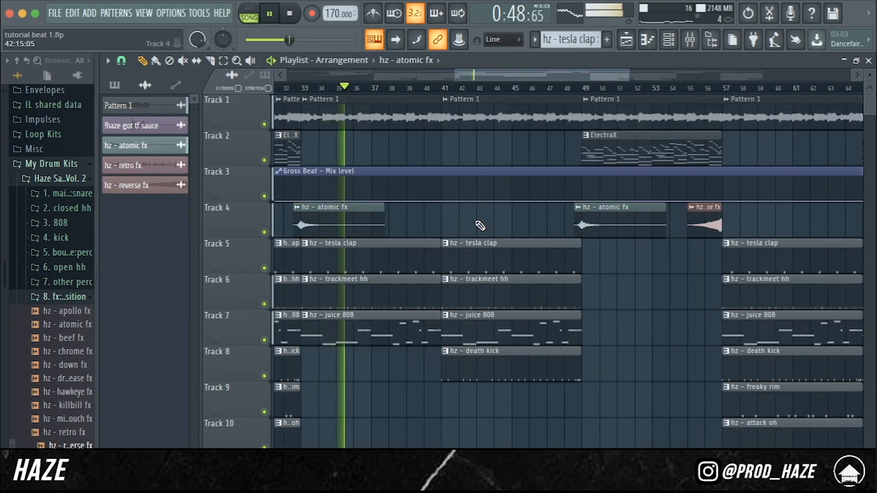
scroll(503, 229, "up", 2)
scroll(511, 229, "down", 3)
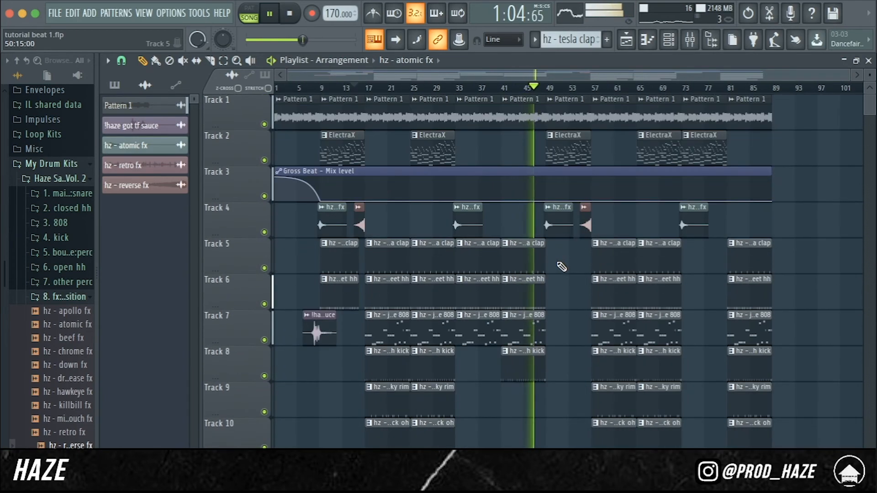
- Create a Master volume automation clip on Track 13 and add a control point at bar 81
scroll(577, 275, "down", 2)
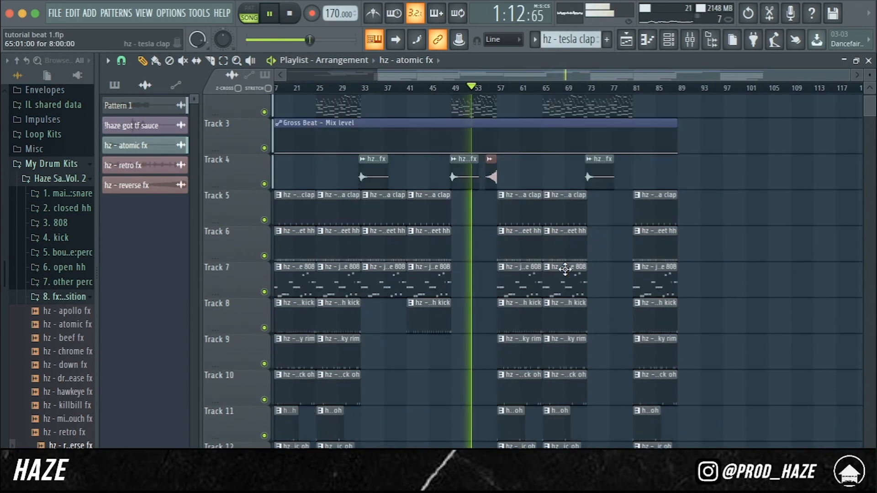
key("F9")
right_click(149, 287)
left_click(206, 350)
key("F9")
scroll(770, 435, "up", 3)
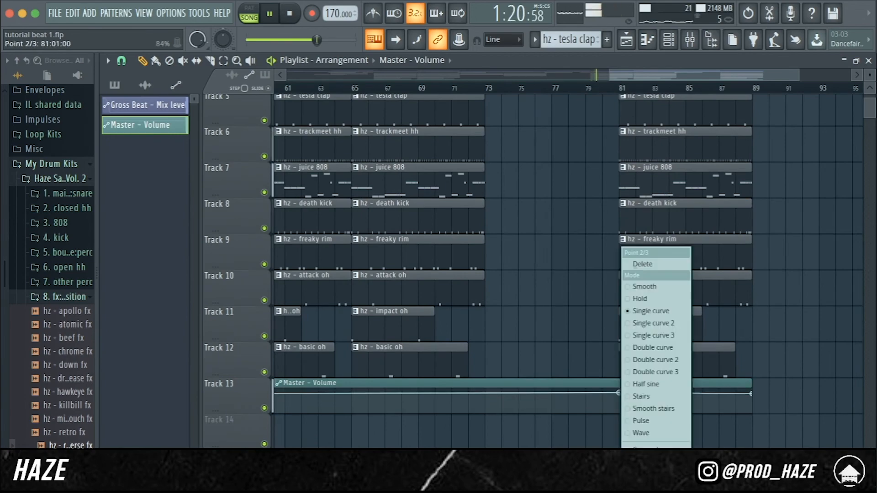
scroll(614, 365, "down", 3)
scroll(647, 306, "up", 4)
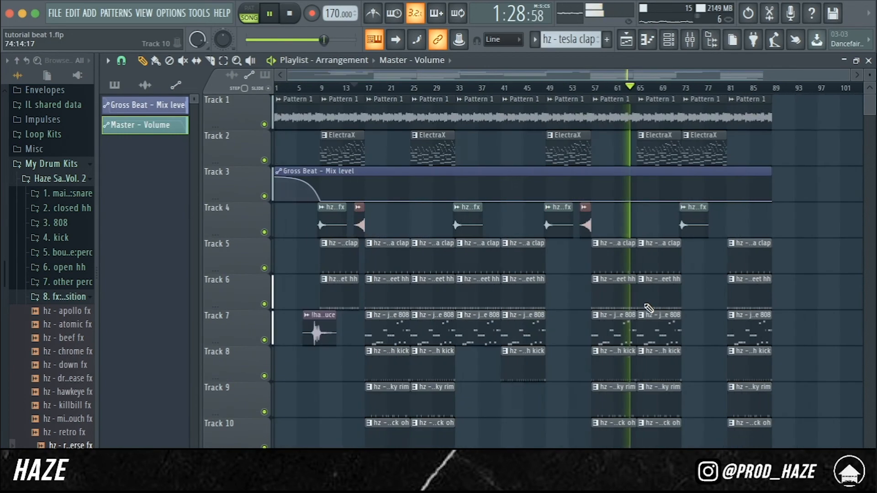
- Lower the juice 808 channel's volume slightly in the mixer and return to the playlist
scroll(705, 310, "down", 2)
scroll(704, 309, "up", 2)
scroll(703, 309, "down", 4)
scroll(707, 312, "up", 3)
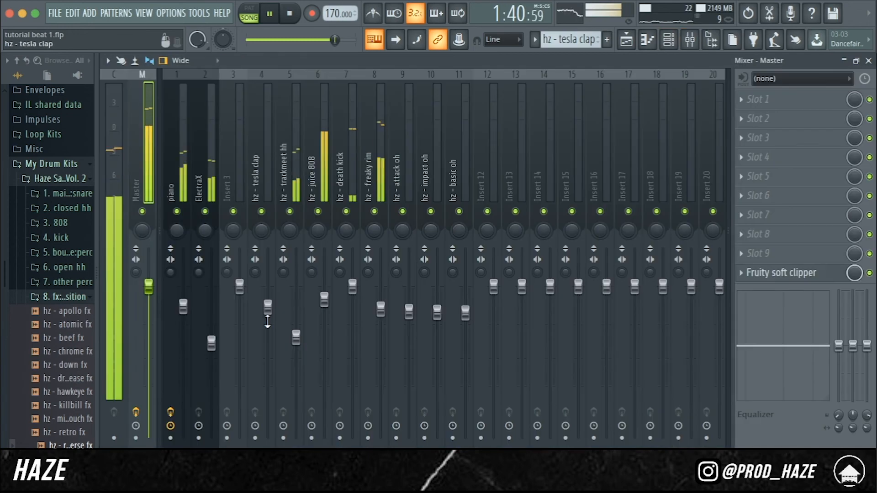
key("F9")
left_click(324, 303)
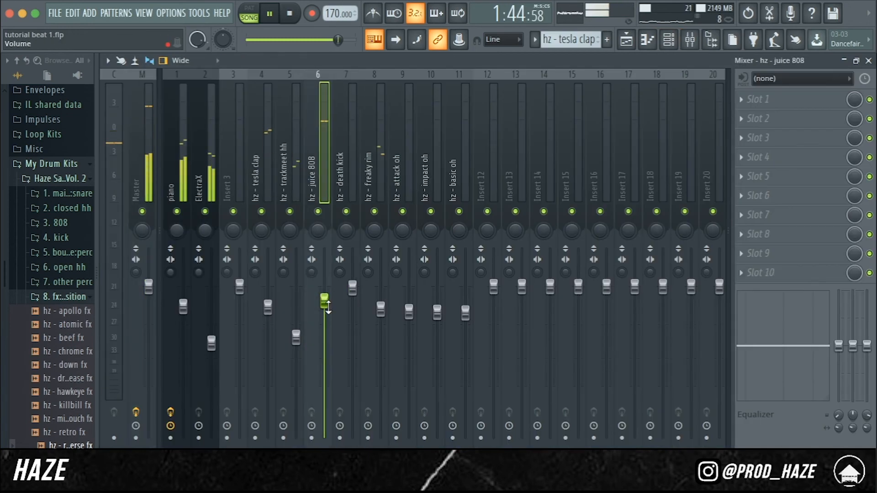
key("F5")
- Stop playback and review the clip arrangement and the Gross Beat automation across the playlist
scroll(721, 348, "down", 1)
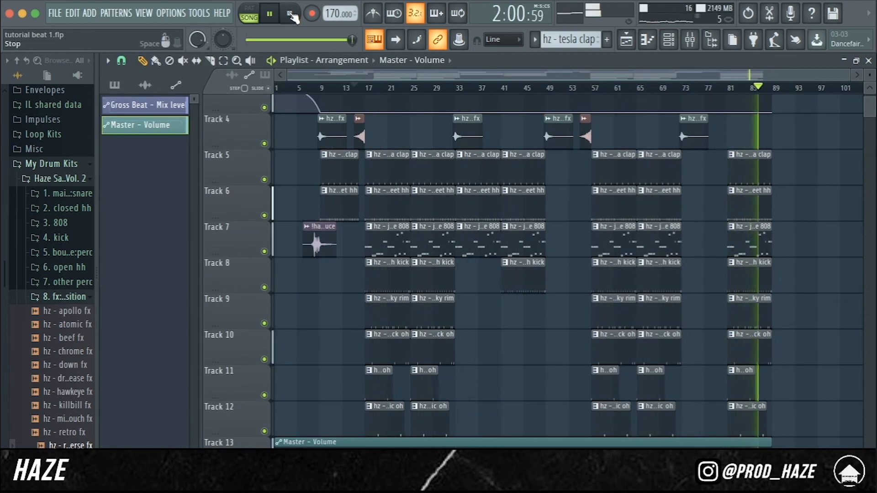
scroll(292, 199, "up", 3)
scroll(292, 199, "up", 3)
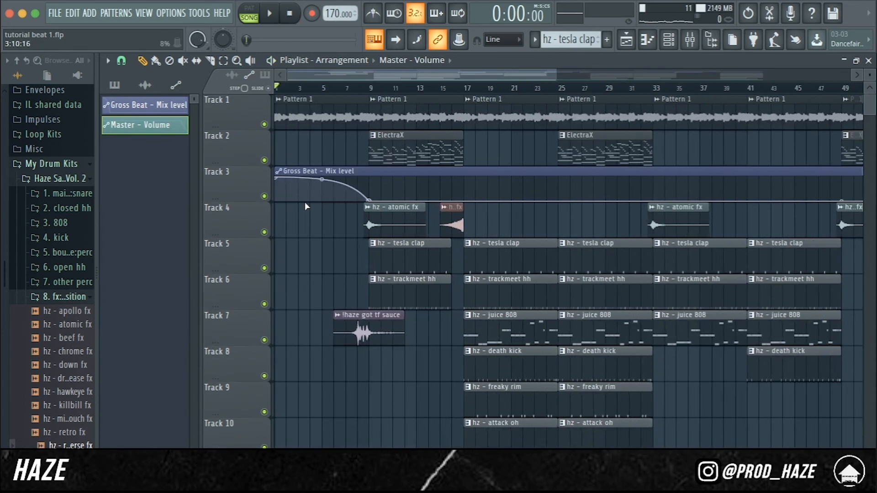
scroll(334, 244, "down", 2)
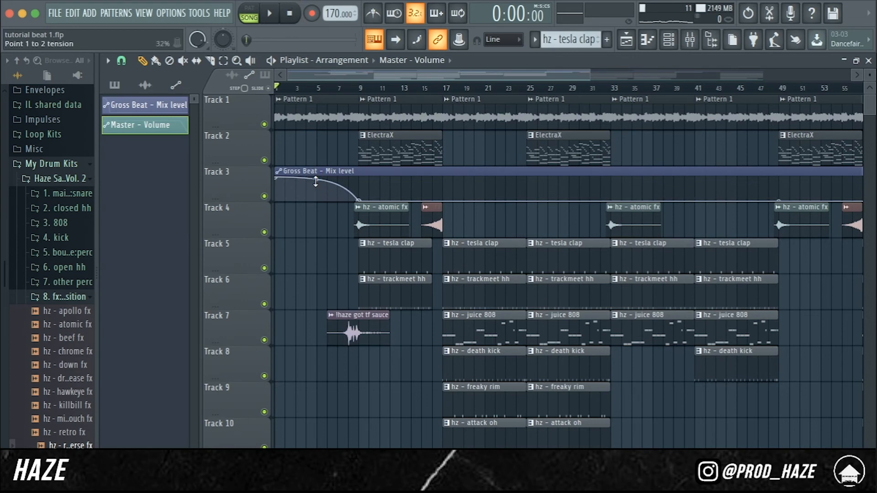
scroll(338, 202, "down", 2)
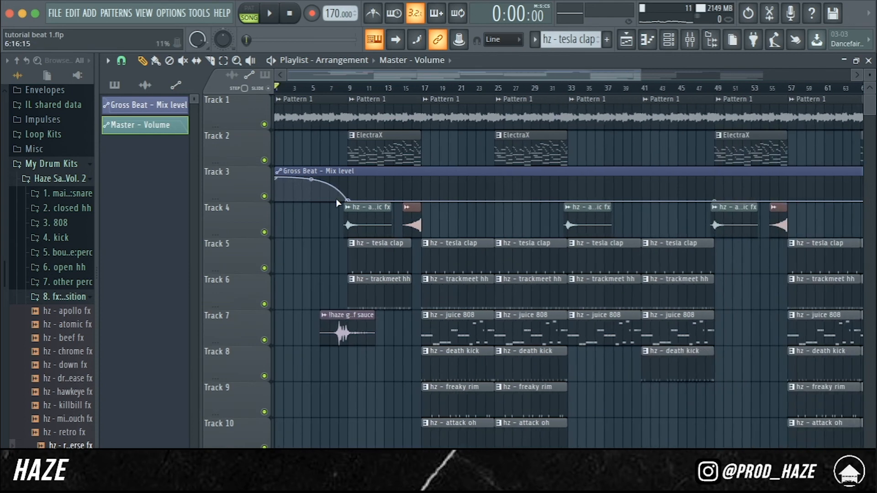
scroll(341, 121, "down", 4)
scroll(344, 124, "up", 1)
scroll(338, 102, "up", 1)
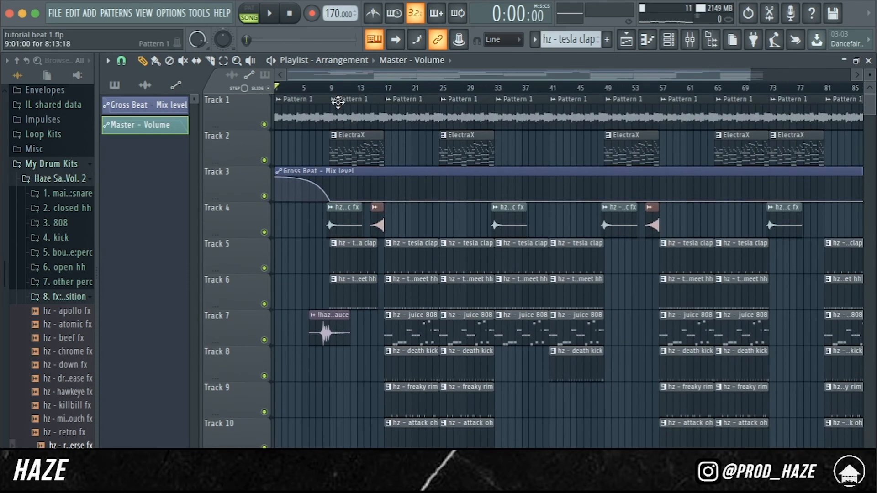